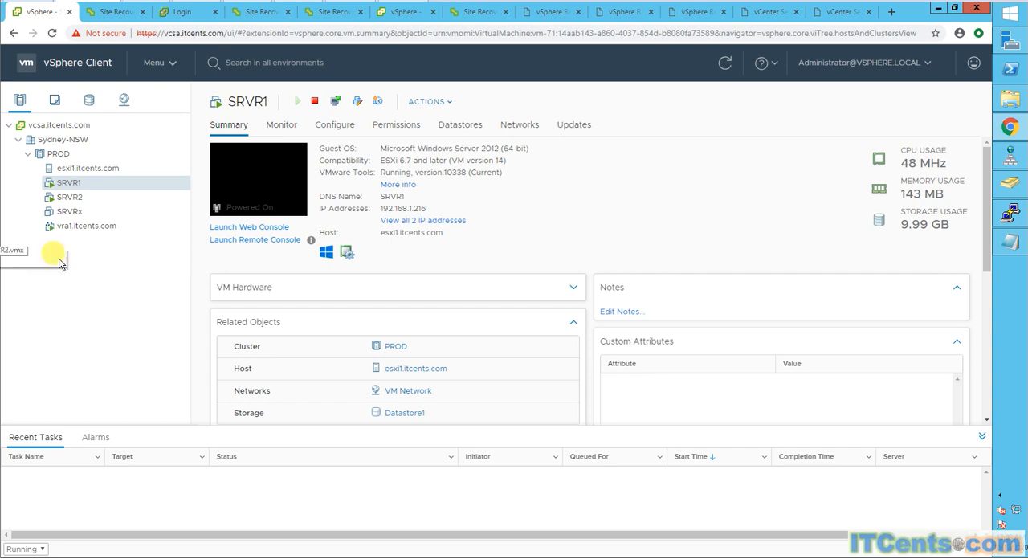
- Review the source VM SRVR2 and its outgoing replication from vcsa.itcents.com to vcsa3.itcents.com
ctrl+click(64, 198)
click(64, 200)
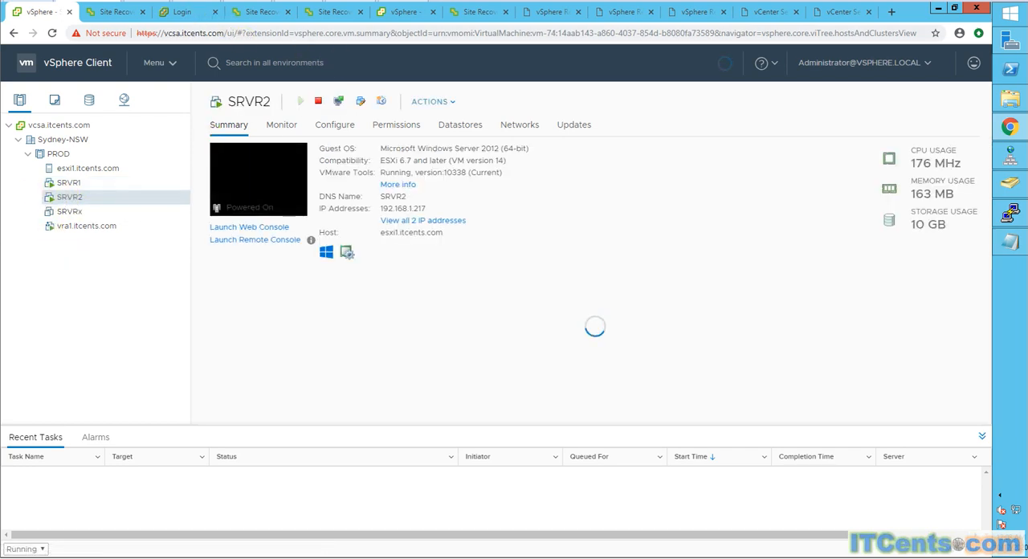
click(112, 12)
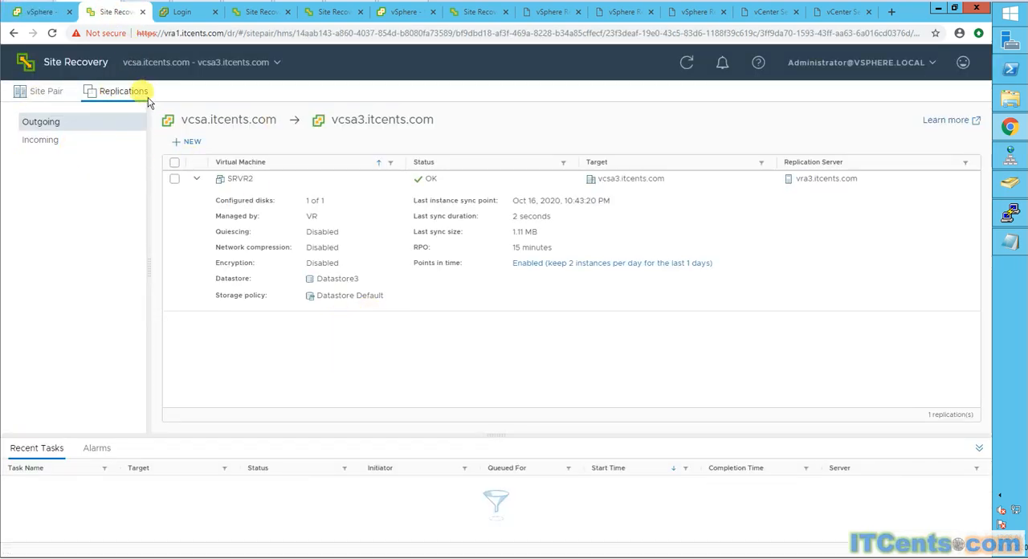
click(64, 70)
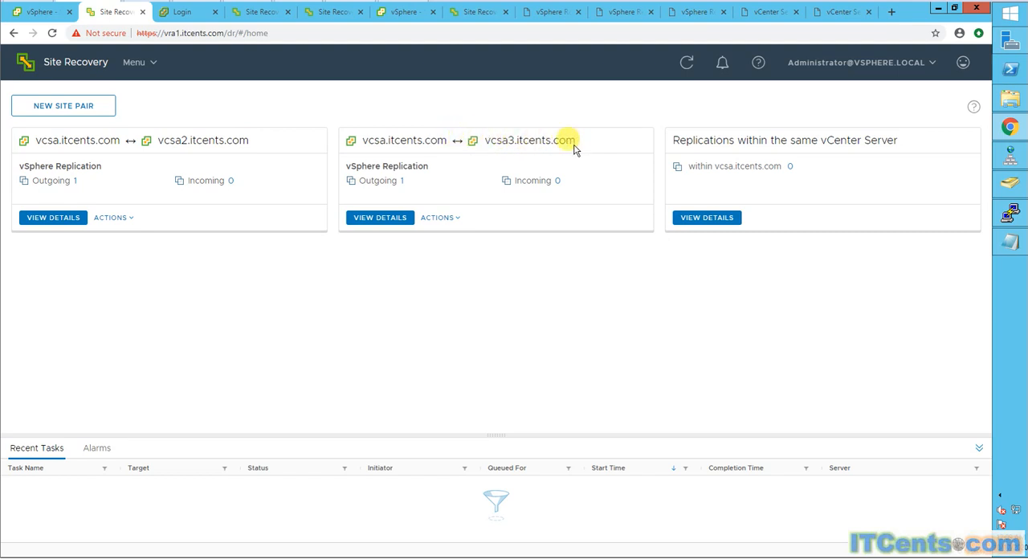
click(401, 186)
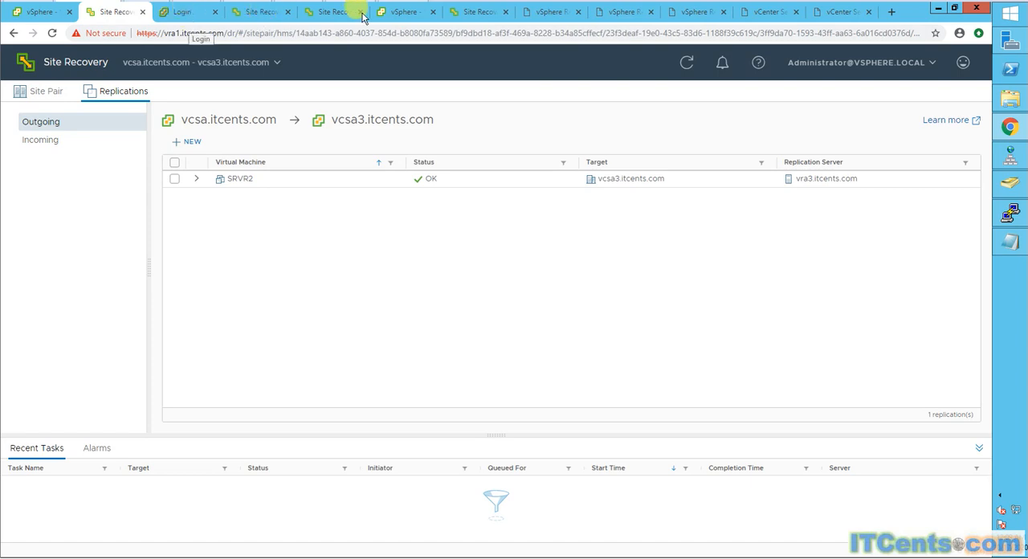
- Compare the hosts and clusters inventory of vcsa3.itcents.com with that of the source vCenter vcsa.itcents.com
click(387, 13)
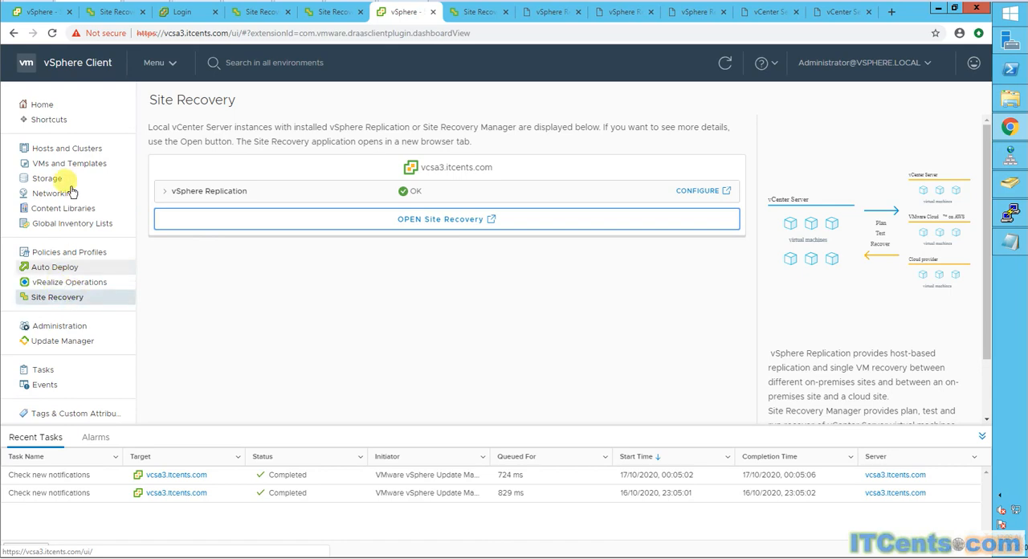
click(41, 148)
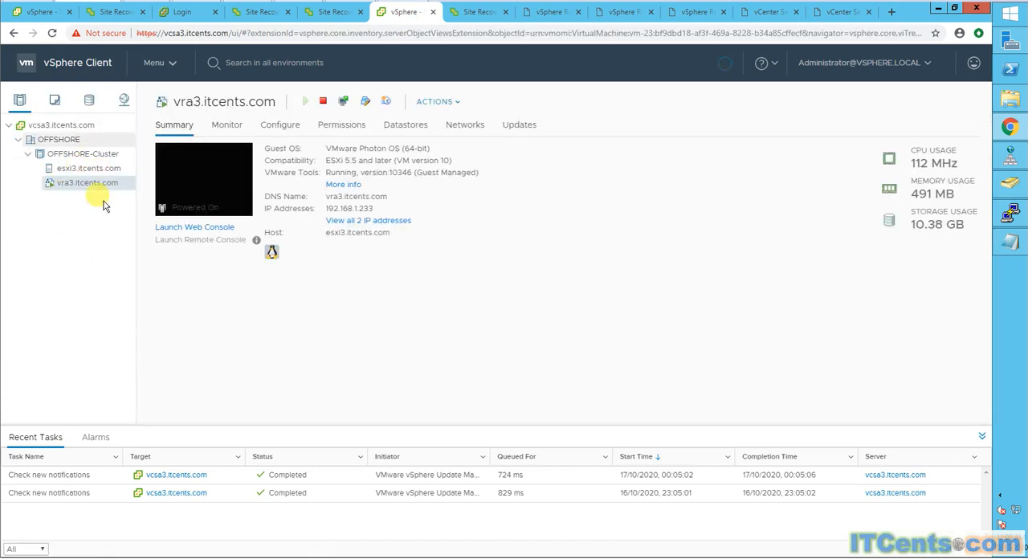
click(32, 12)
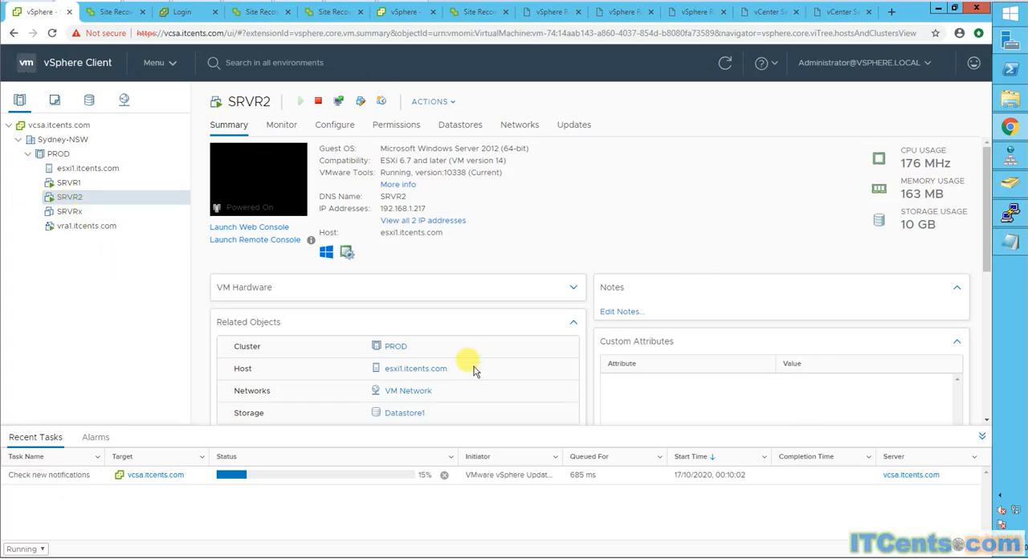
click(413, 15)
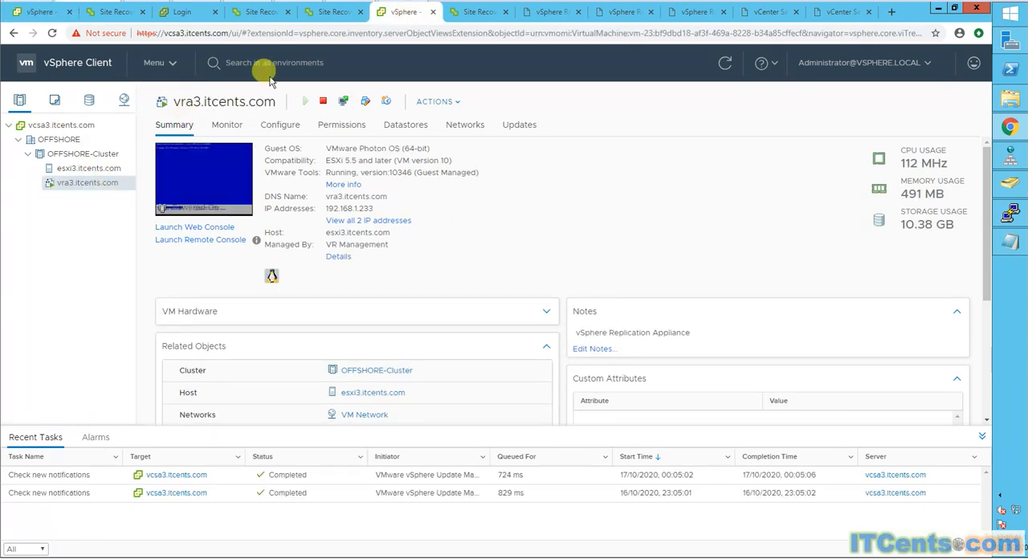
- Start recovery of the incoming SRVR2 replication at the vcsa3.itcents.com site
click(475, 12)
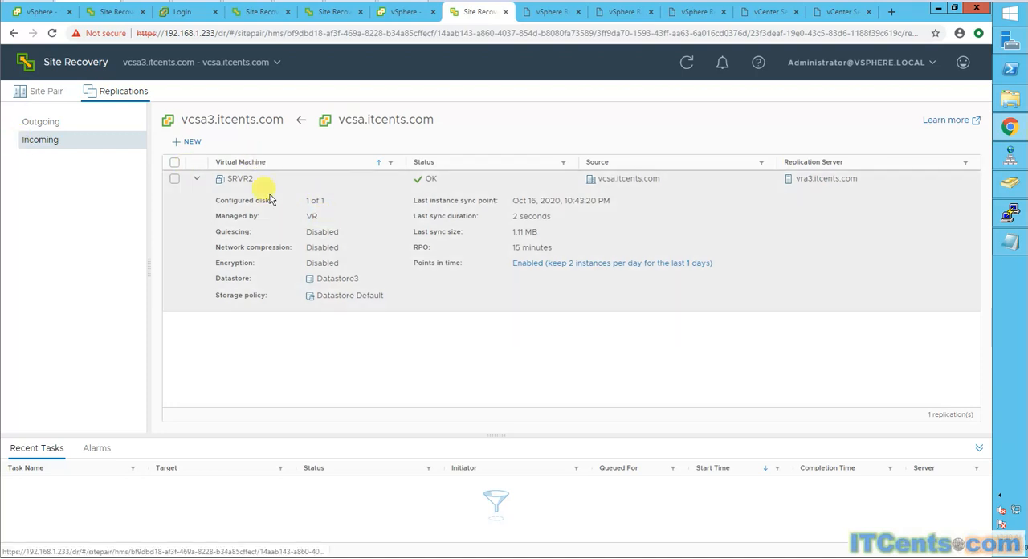
click(174, 179)
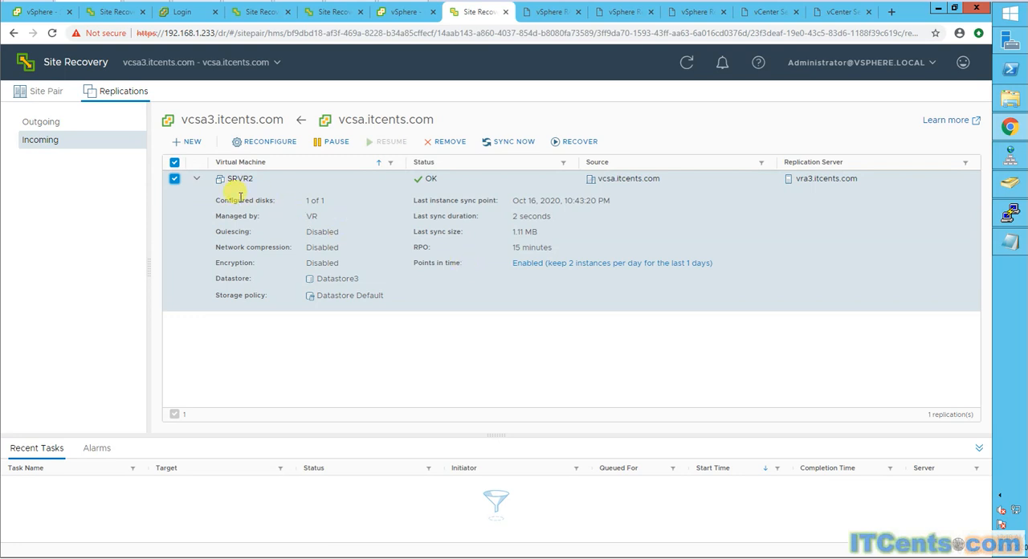
click(578, 142)
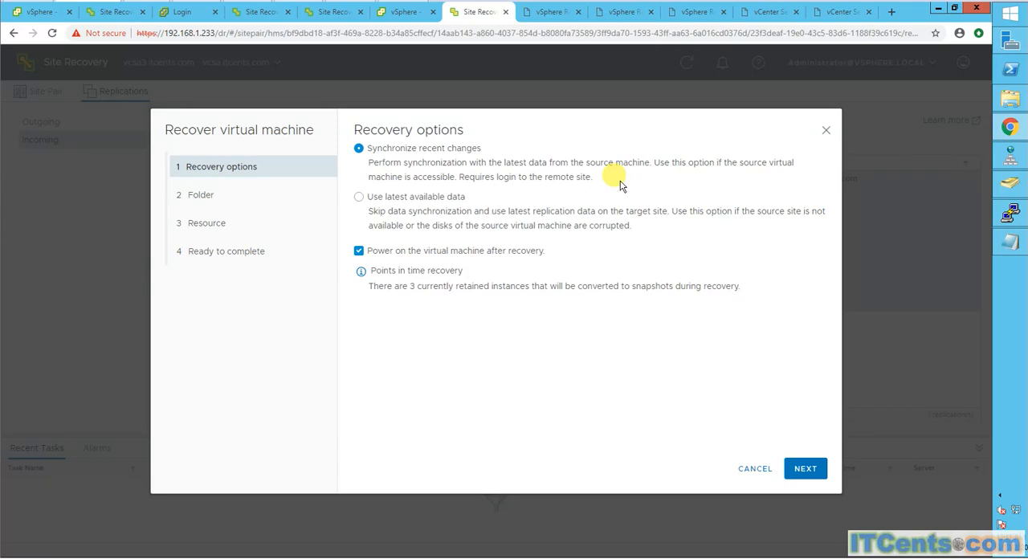
- Try to proceed with the SRVR2 recovery using the Synchronize recent changes option
click(433, 200)
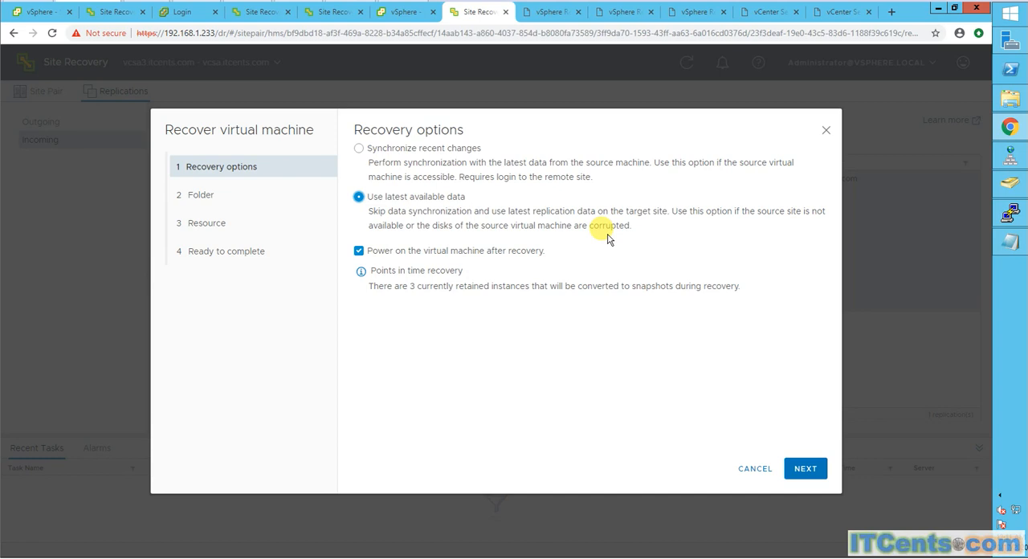
click(414, 154)
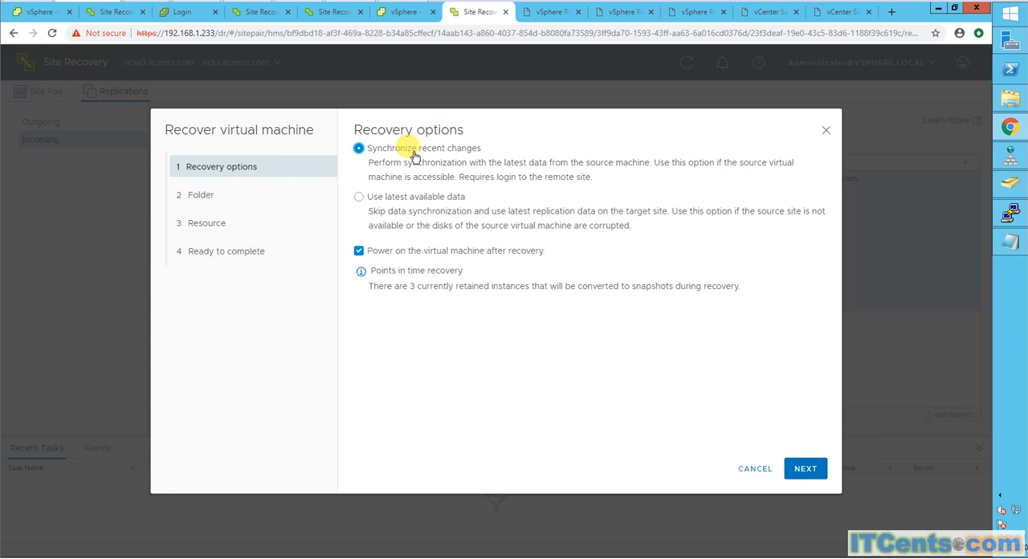
click(805, 469)
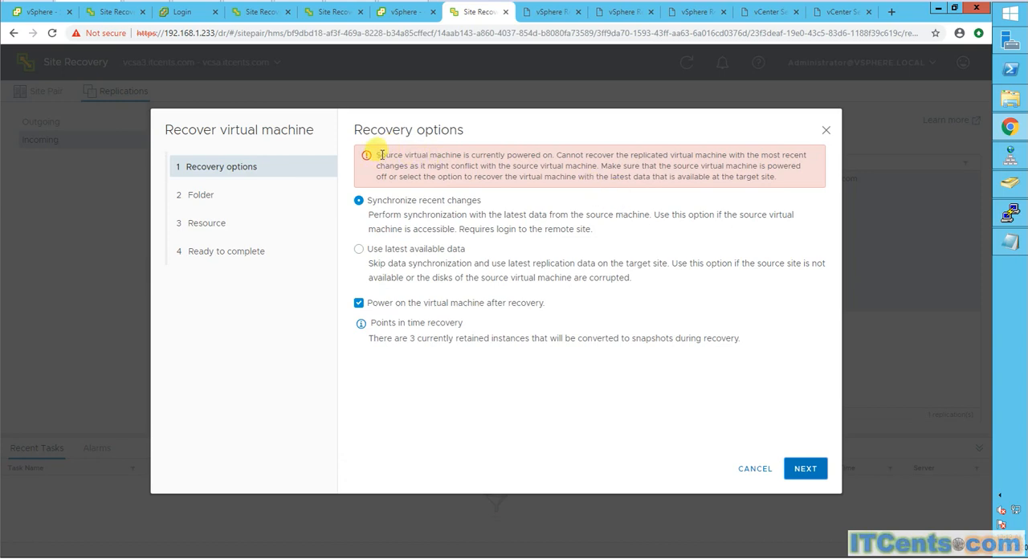
drag(380, 154, 568, 166)
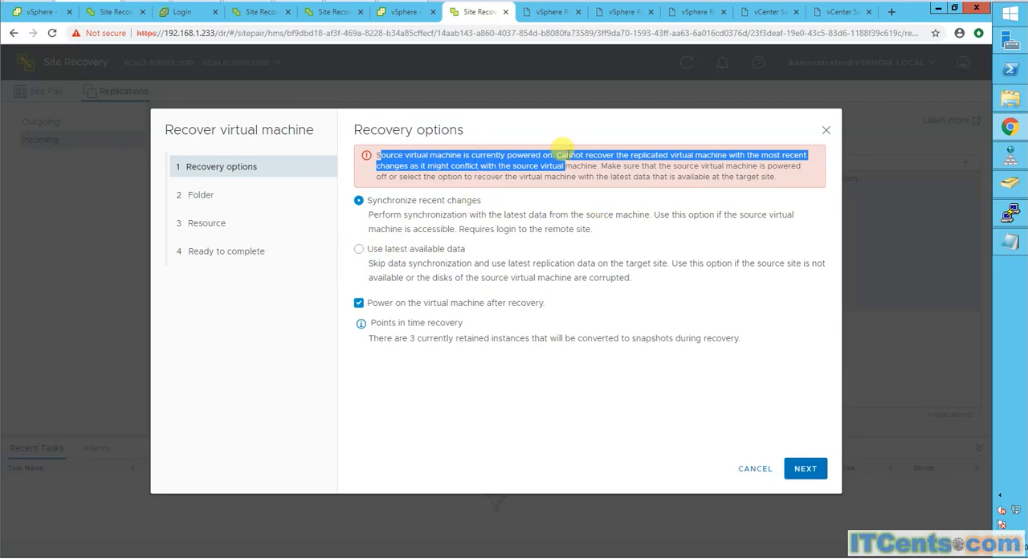
- Shut down the guest OS of the source VM SRVR2 in the vcsa.itcents.com inventory
click(42, 14)
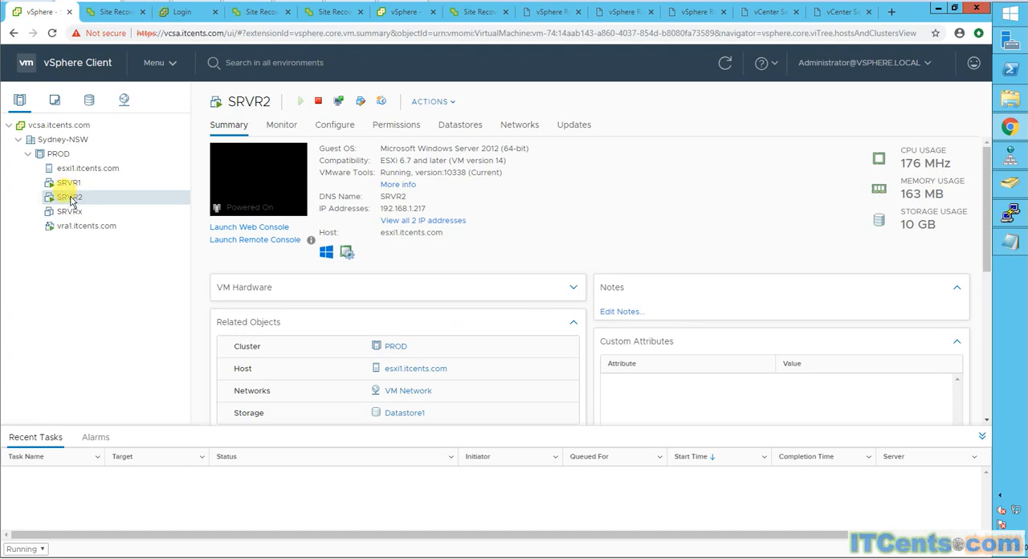
right_click(71, 199)
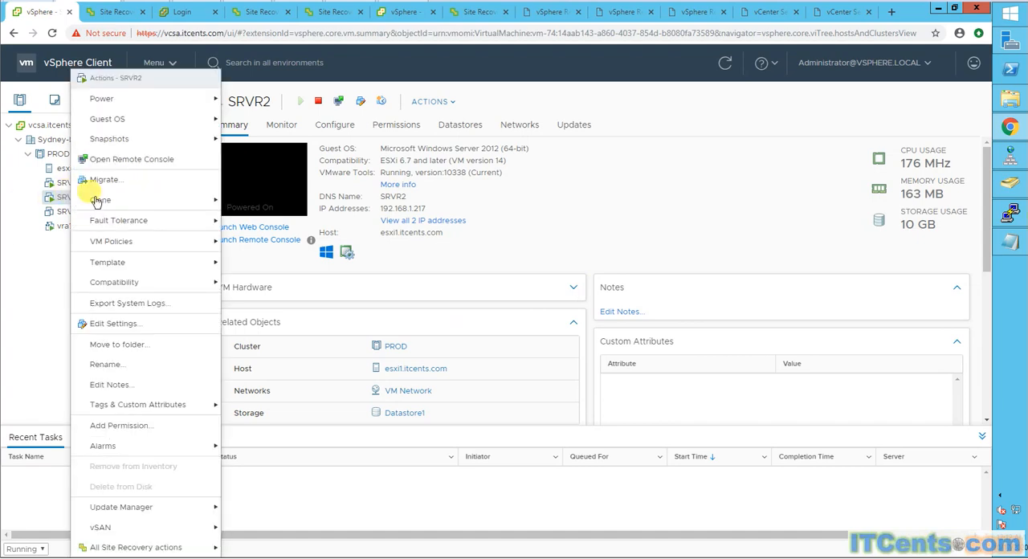
mouse_move(153, 127)
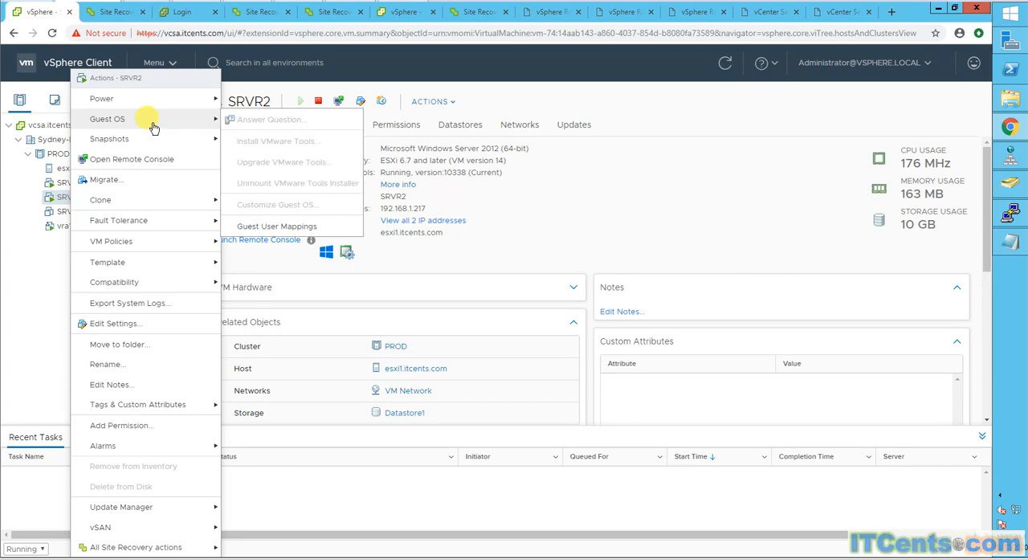
mouse_move(143, 99)
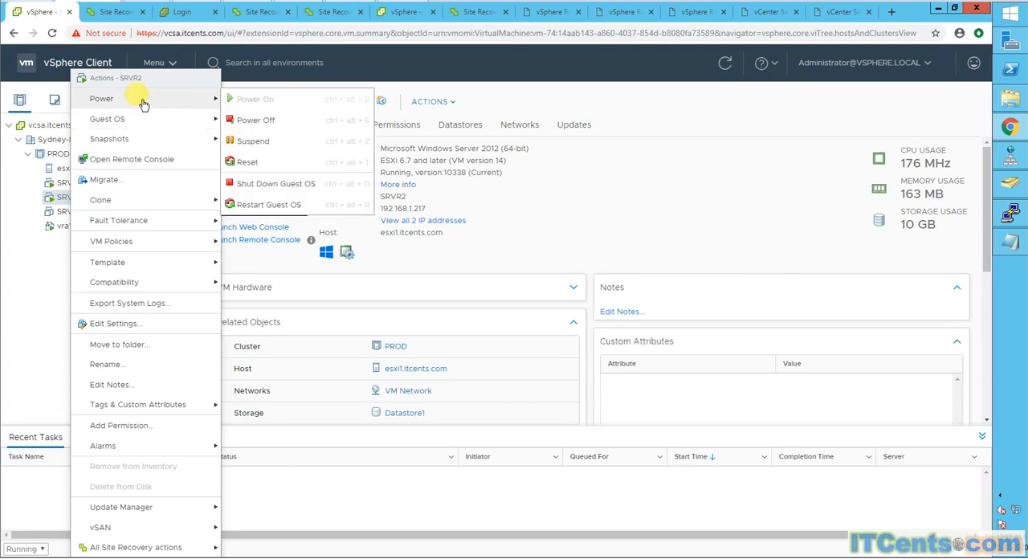
click(272, 186)
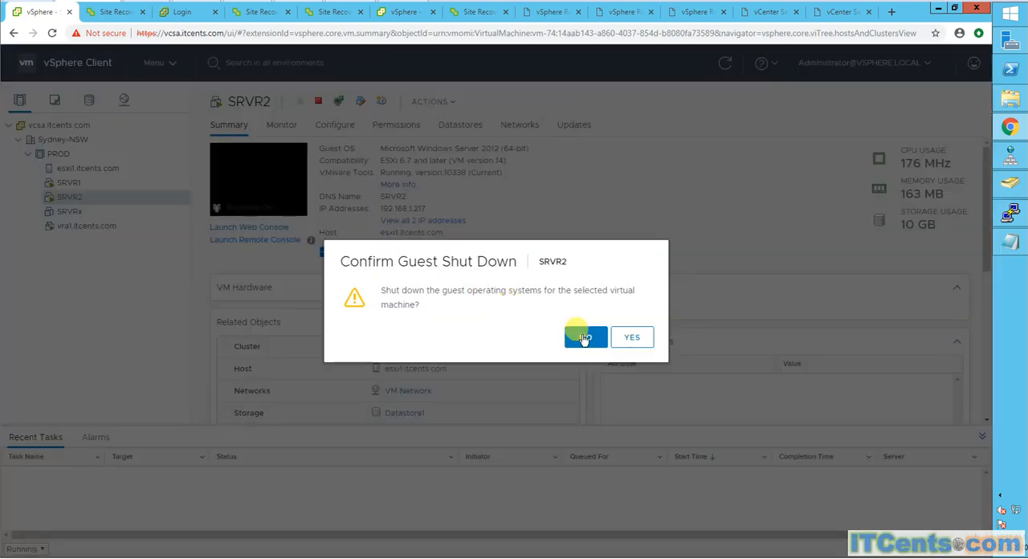
click(639, 343)
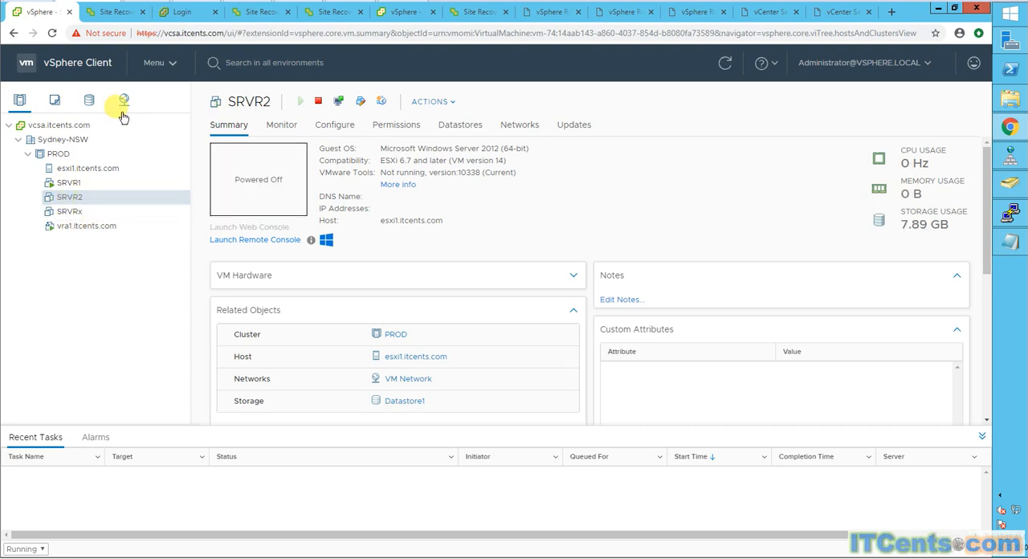
- Resume the SRVR2 recovery with Synchronize recent changes and choose OFFSHORE as the recovery folder
click(473, 13)
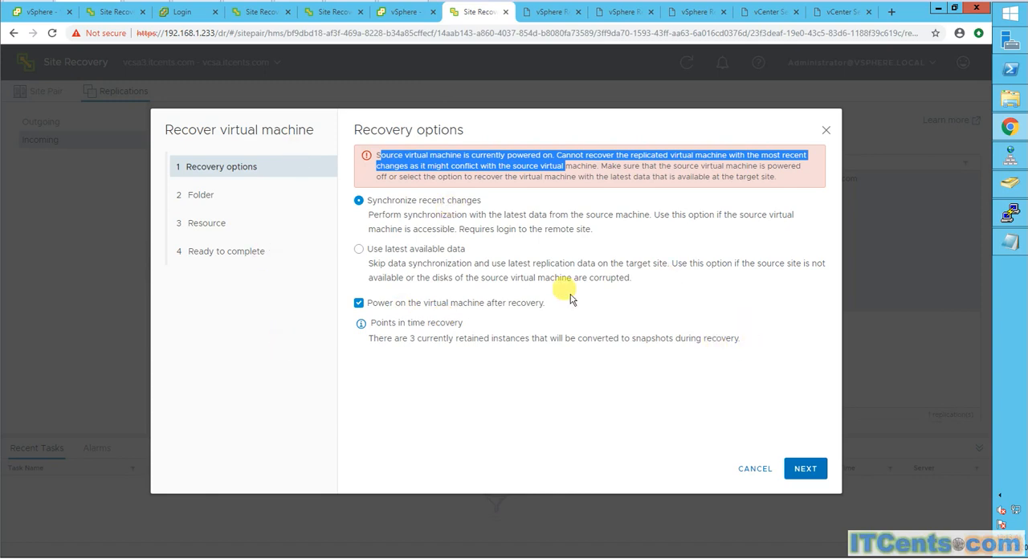
click(805, 469)
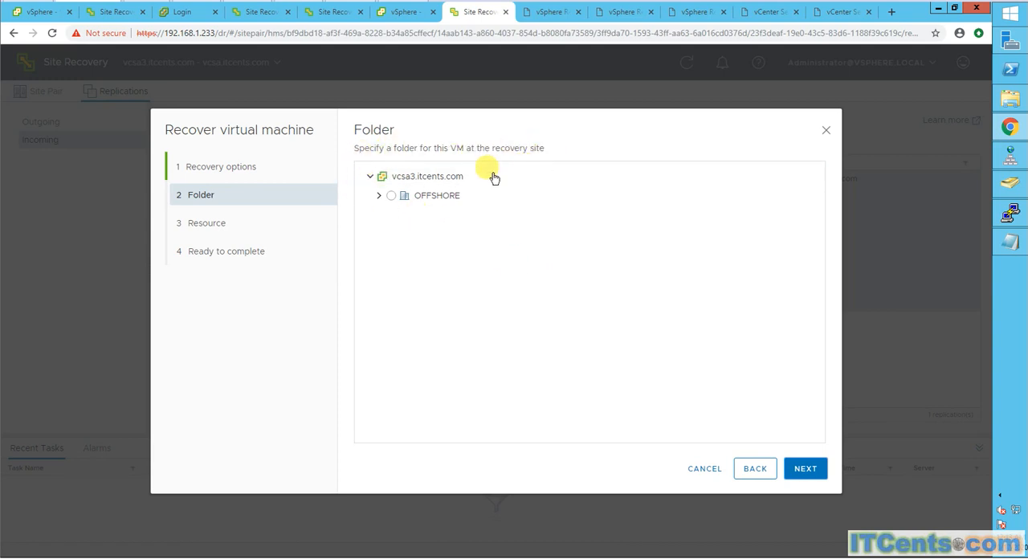
click(390, 196)
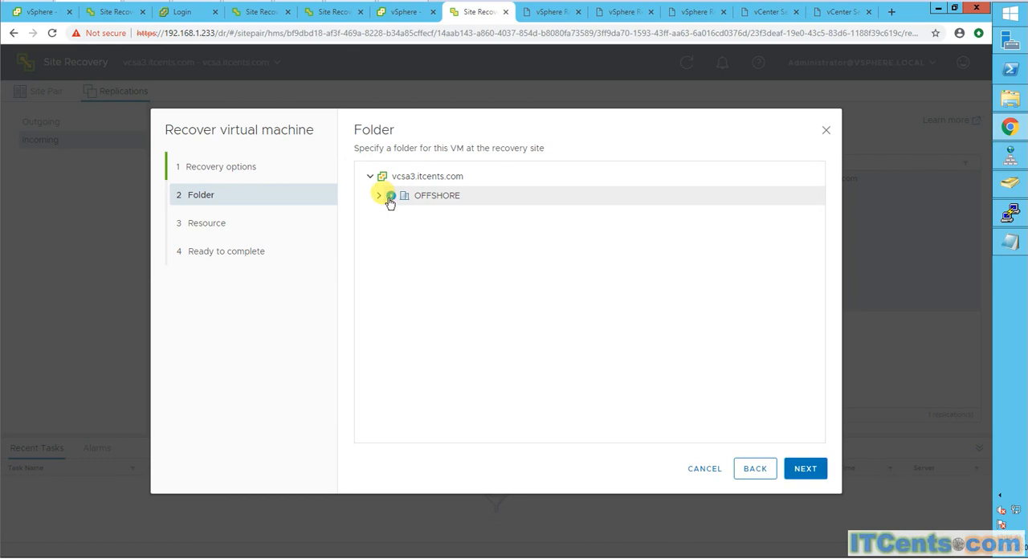
click(379, 195)
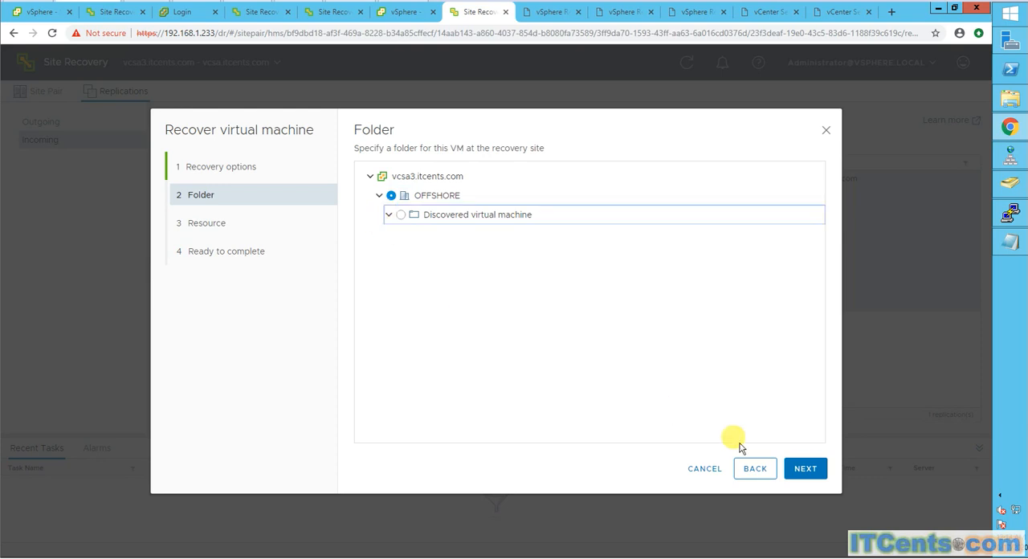
click(806, 470)
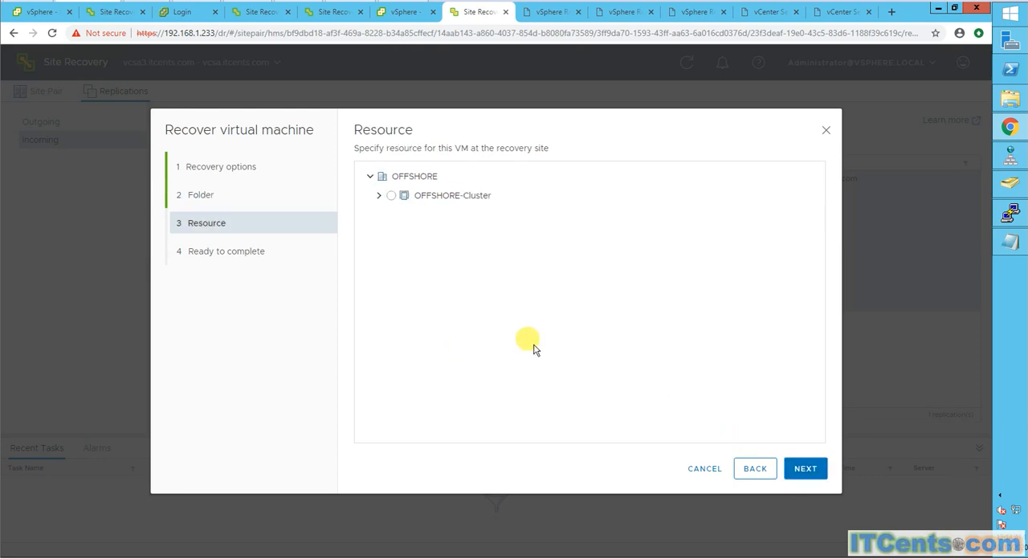
- Choose host esxi3.itcents.com in OFFSHORE-Cluster as the recovery resource and finish the recovery setup
click(379, 197)
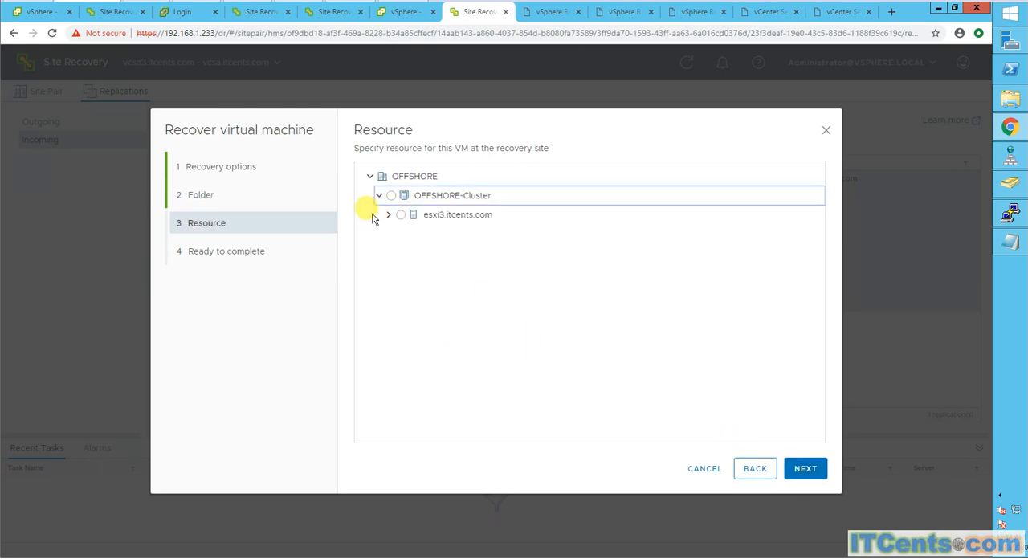
click(399, 215)
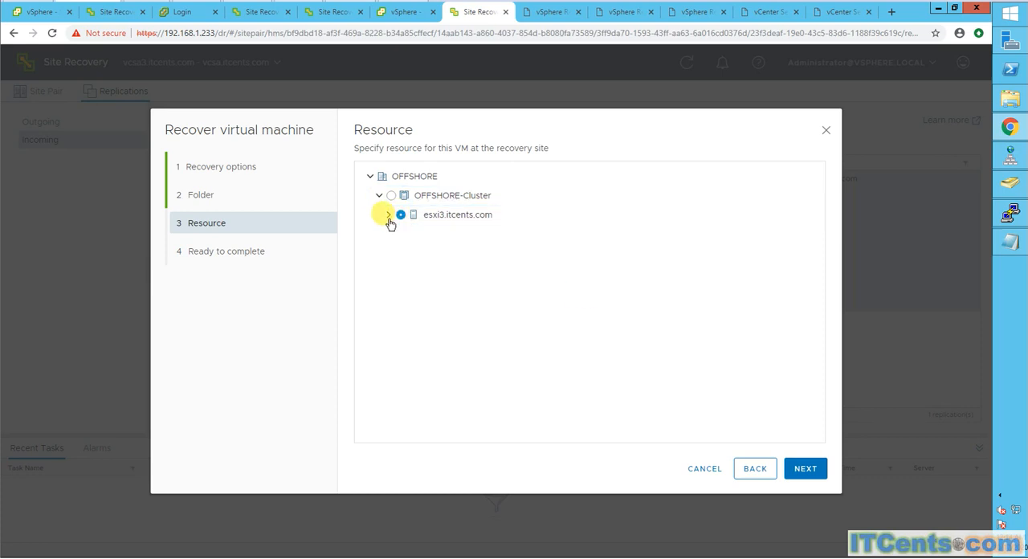
click(805, 469)
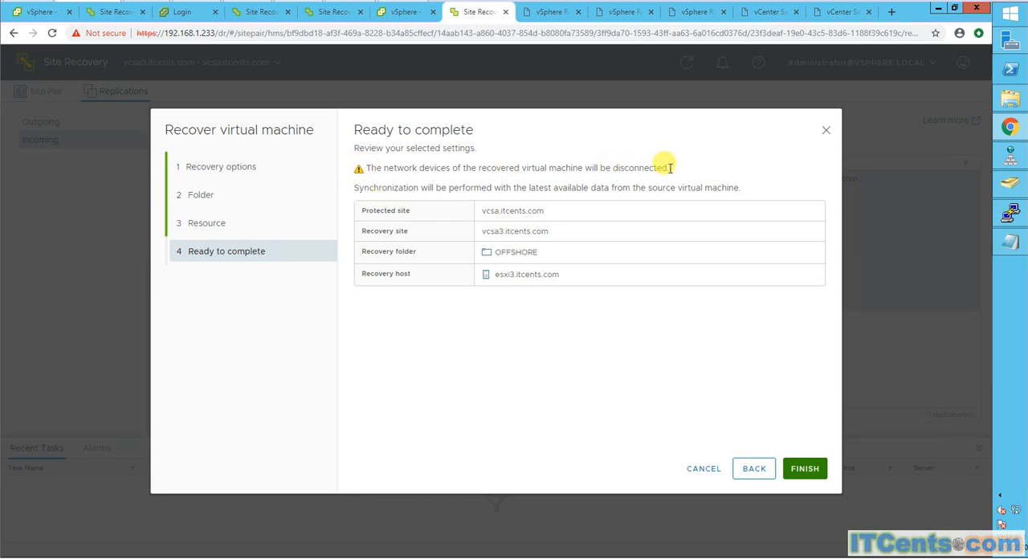
drag(670, 167, 364, 170)
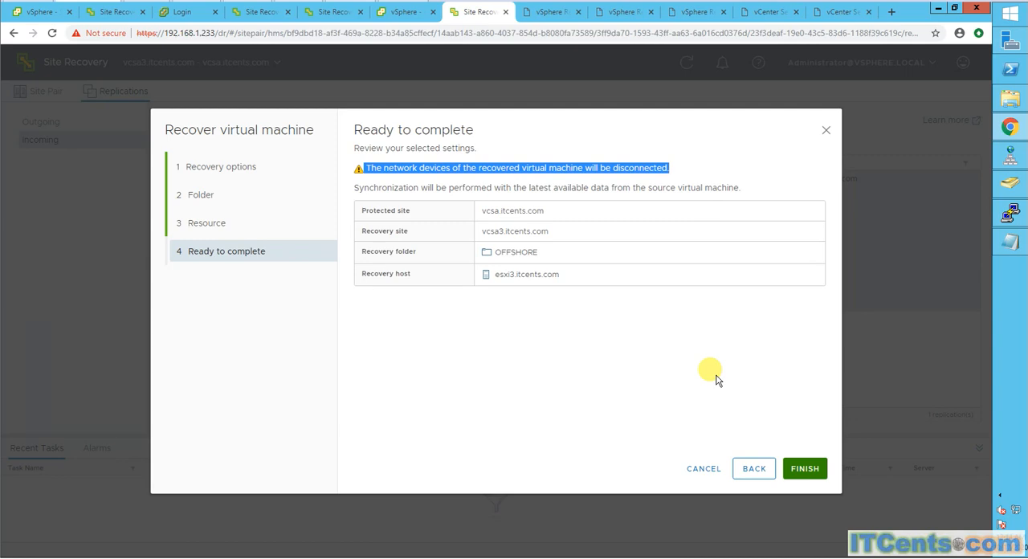
click(818, 472)
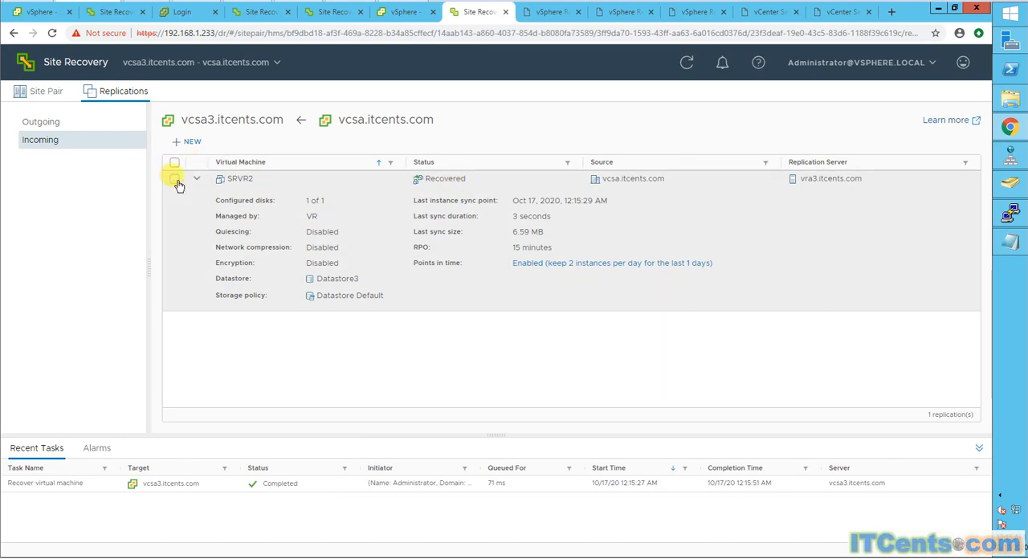
- Connect network adapter 1 of the recovered VM SRVR2 in the vcsa3.itcents.com inventory
click(174, 178)
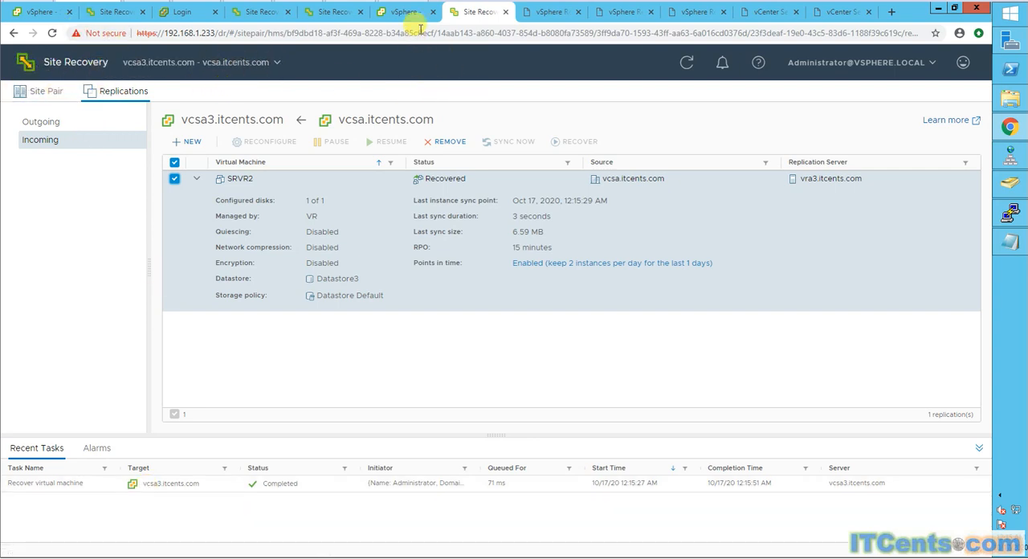
click(404, 12)
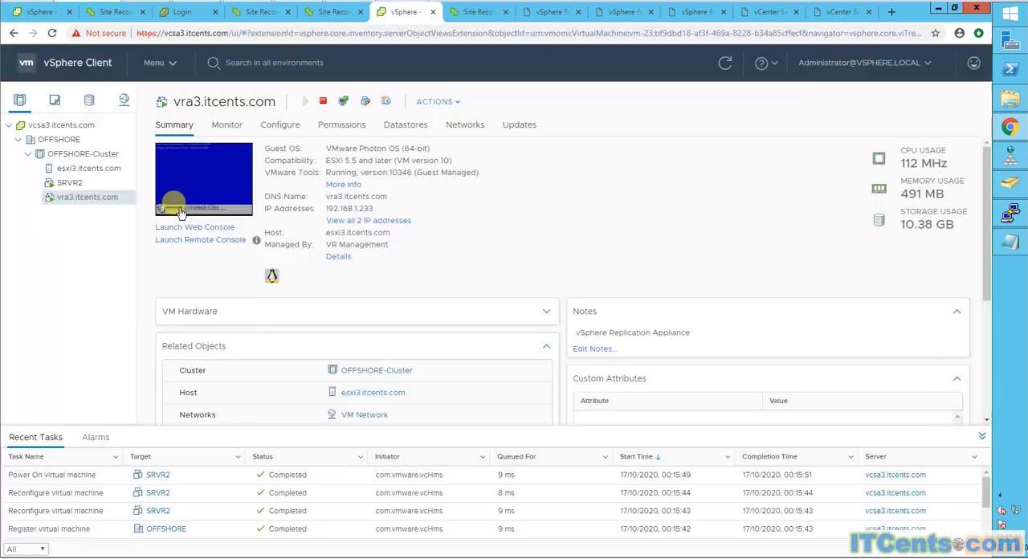
click(68, 183)
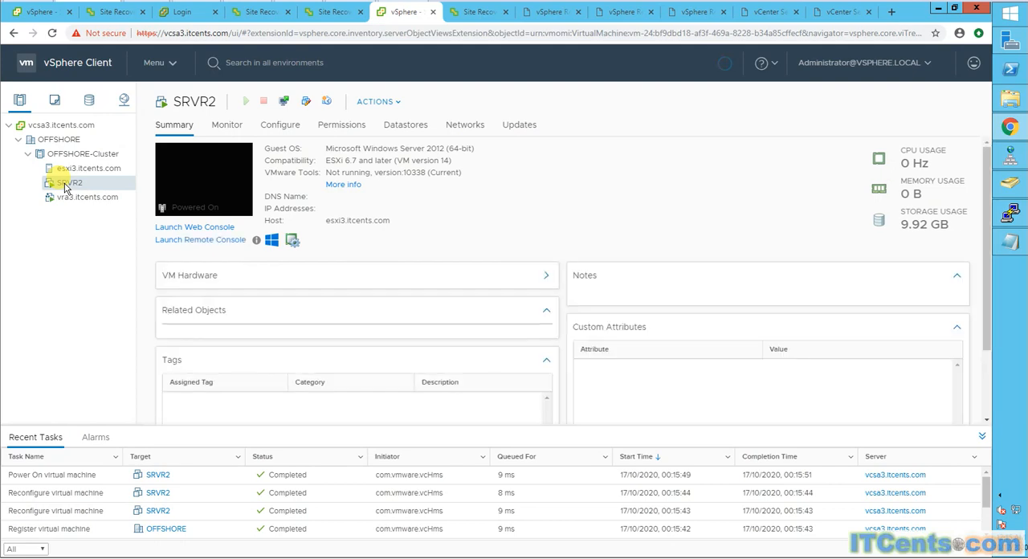
right_click(67, 186)
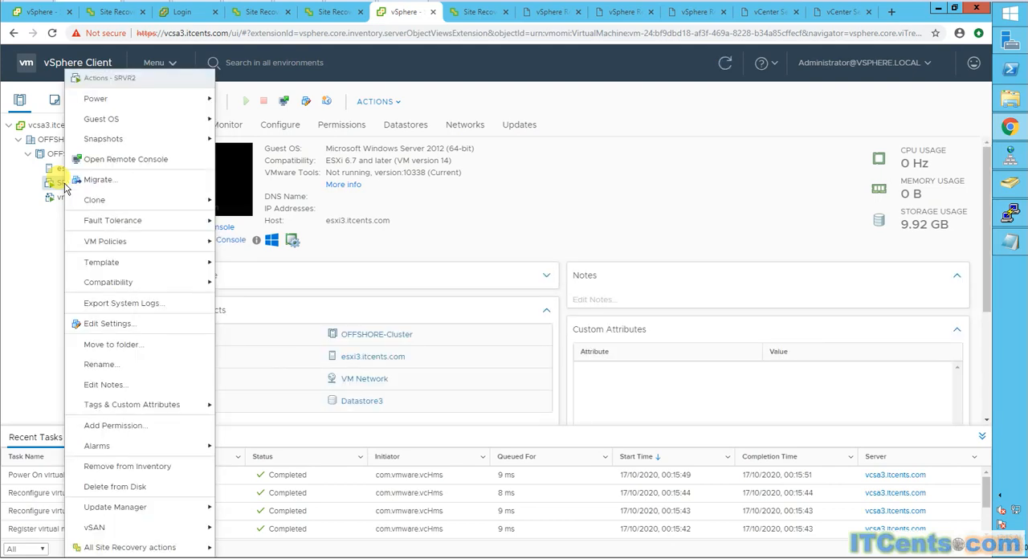
click(113, 323)
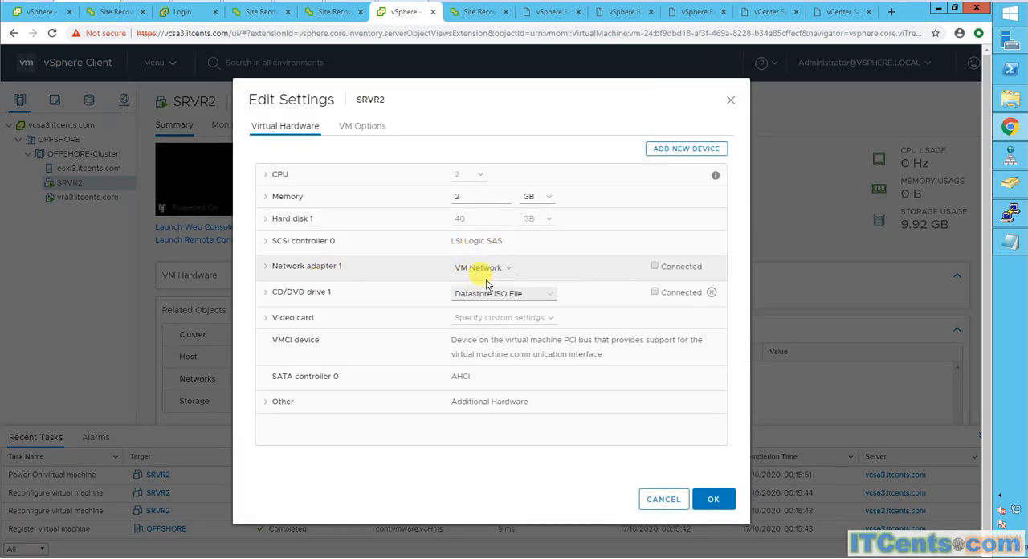
click(655, 267)
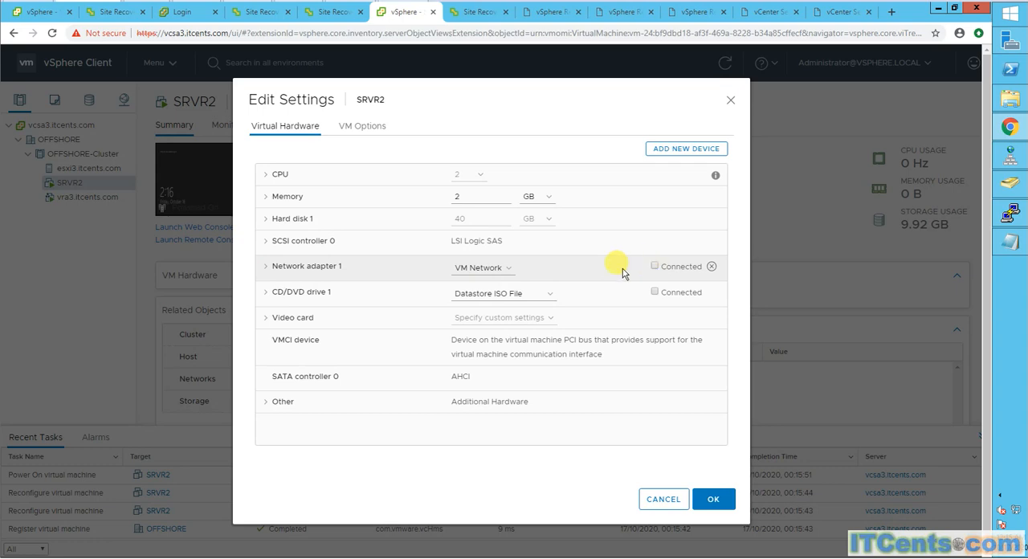
click(712, 499)
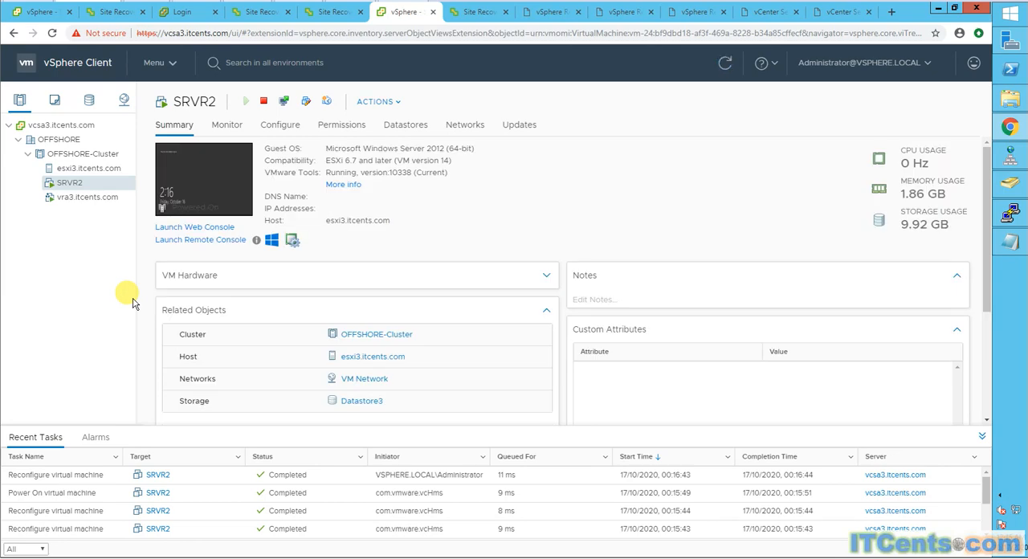
- Start a continuous ping to 192.168.1.127 from a command prompt on the management machine and minimize its window
click(208, 189)
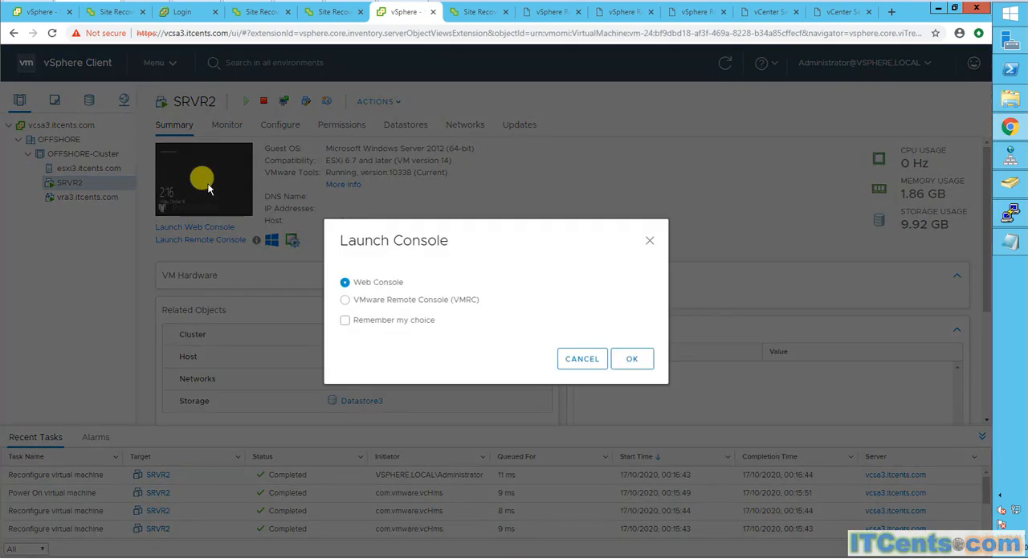
click(649, 240)
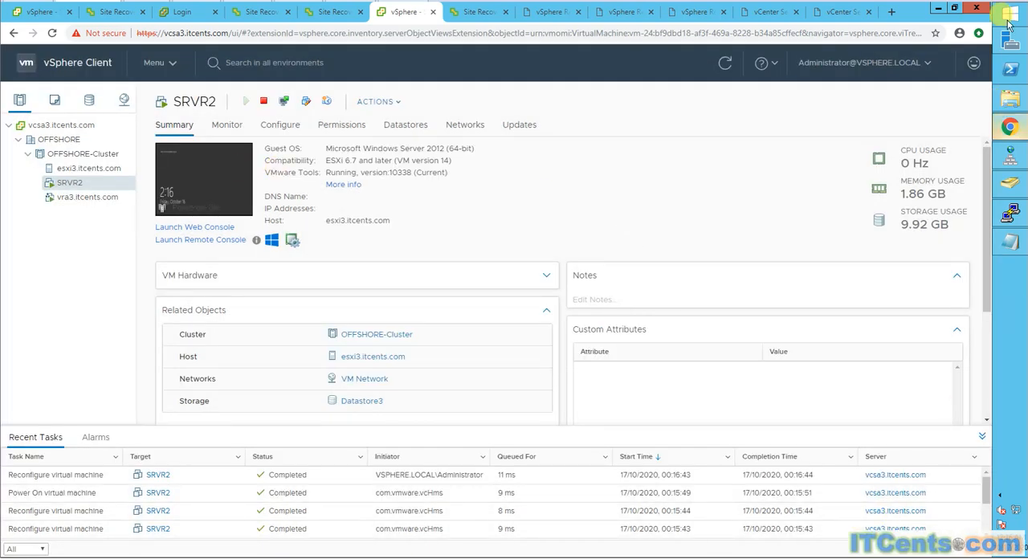
right_click(1009, 23)
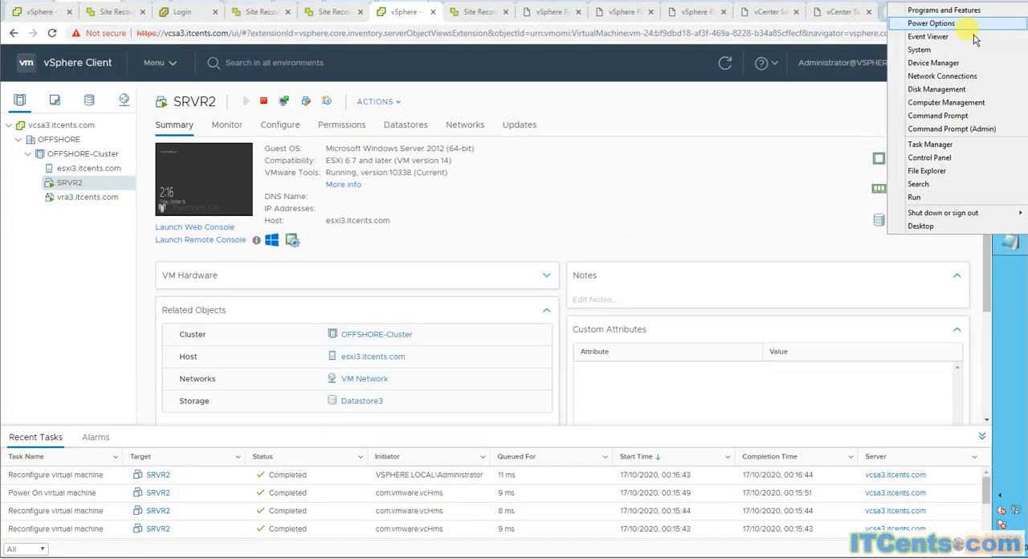
click(916, 197)
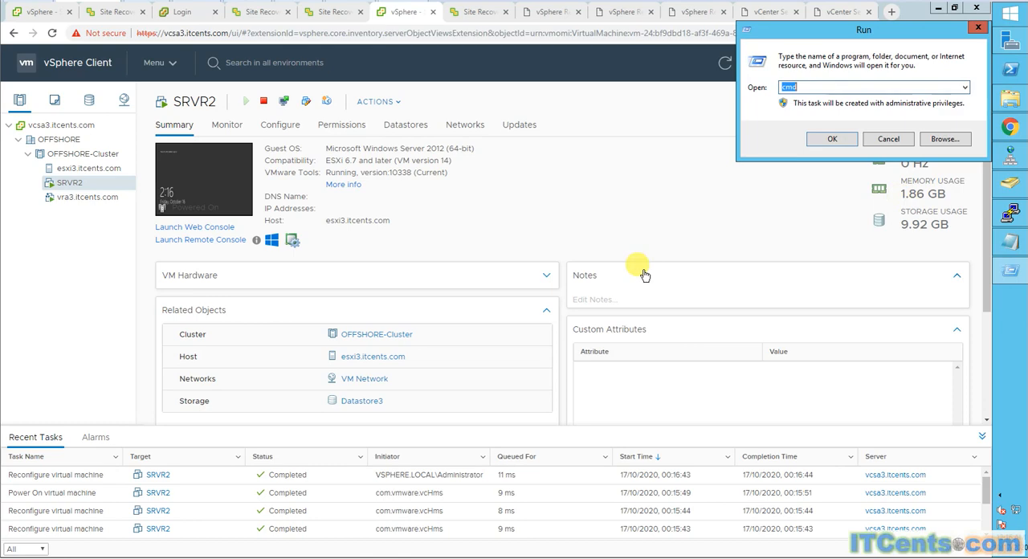
click(822, 143)
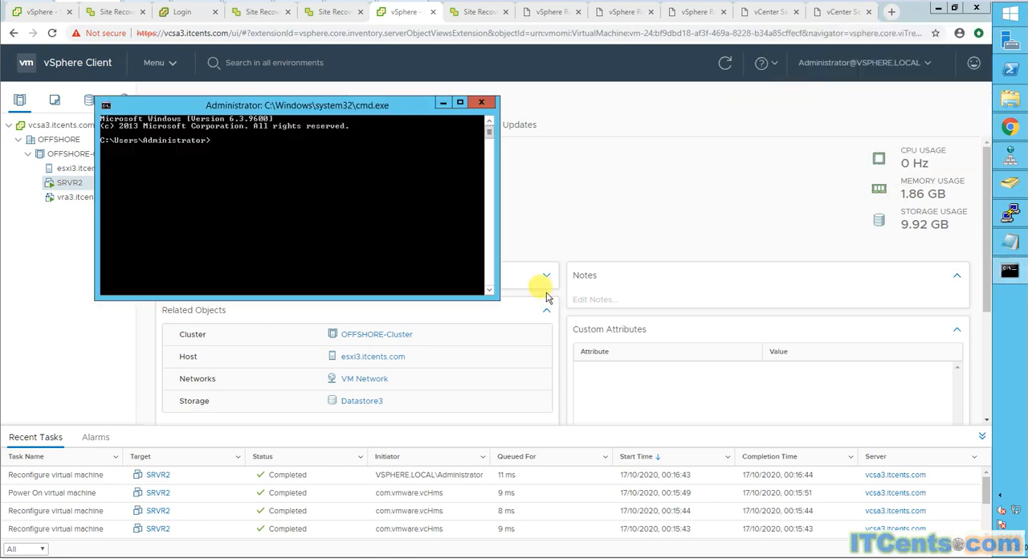
text(ping 192.168.1)
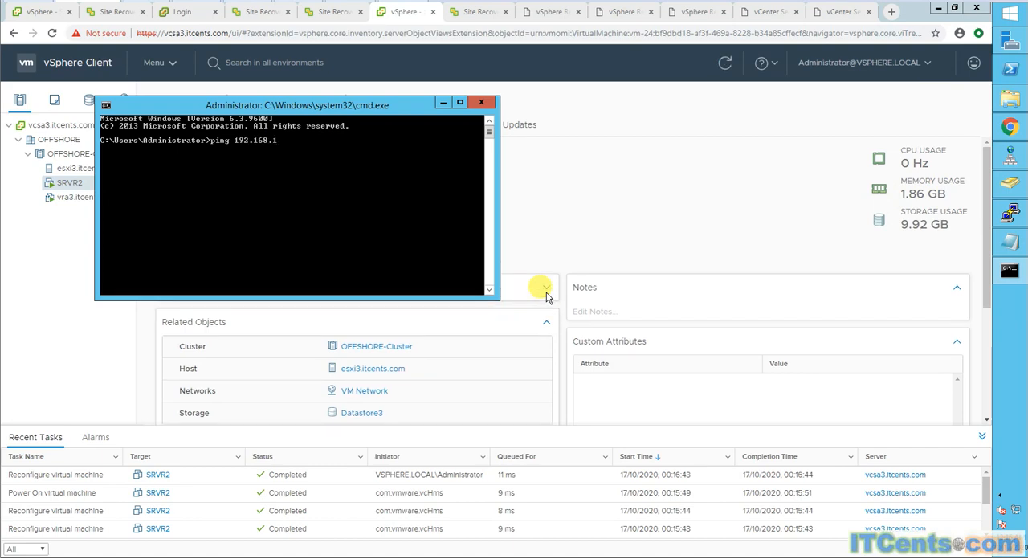
text(.127 -t)
key(Return)
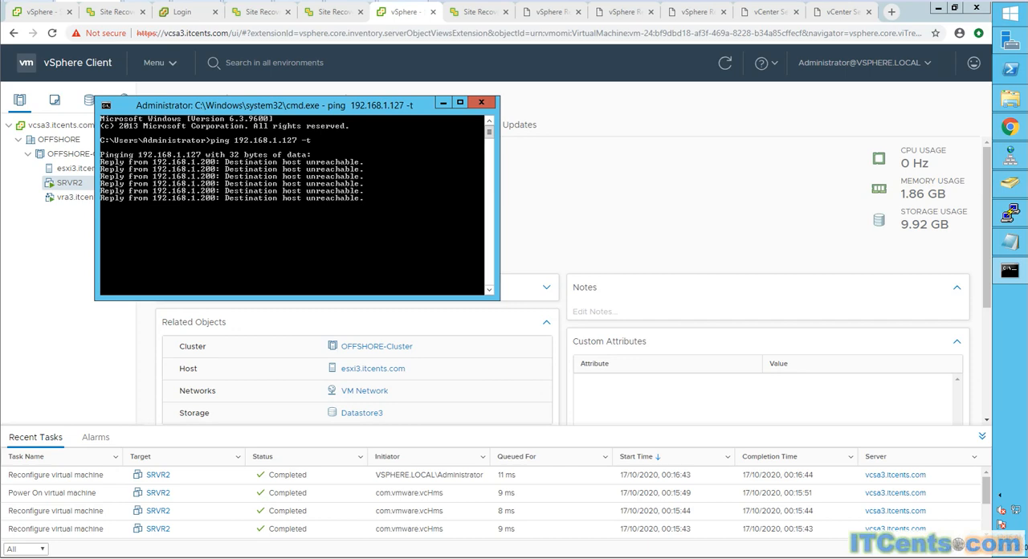
click(441, 102)
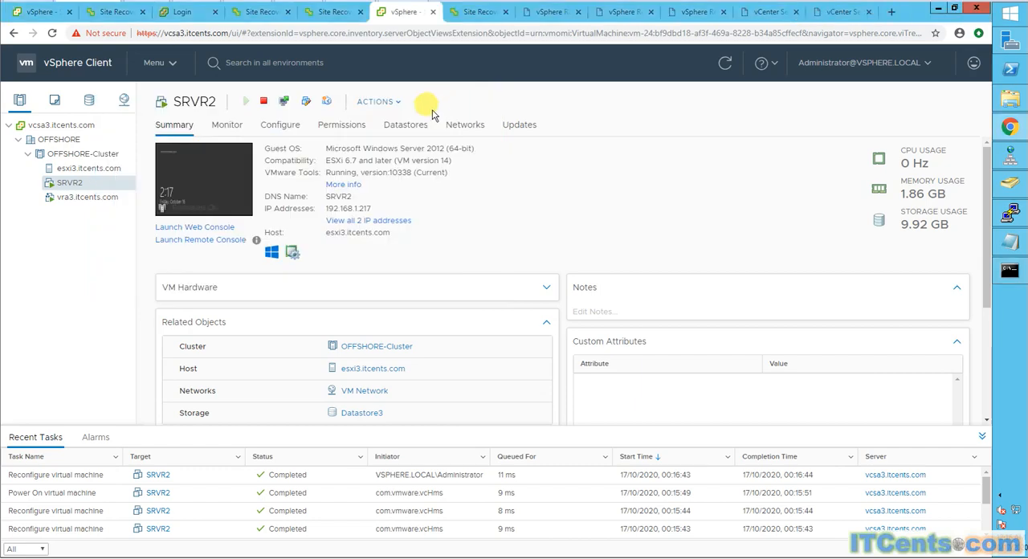
- Launch the web console of the recovered SRVR2 and sign in to Windows with the Administrator account's password
click(197, 177)
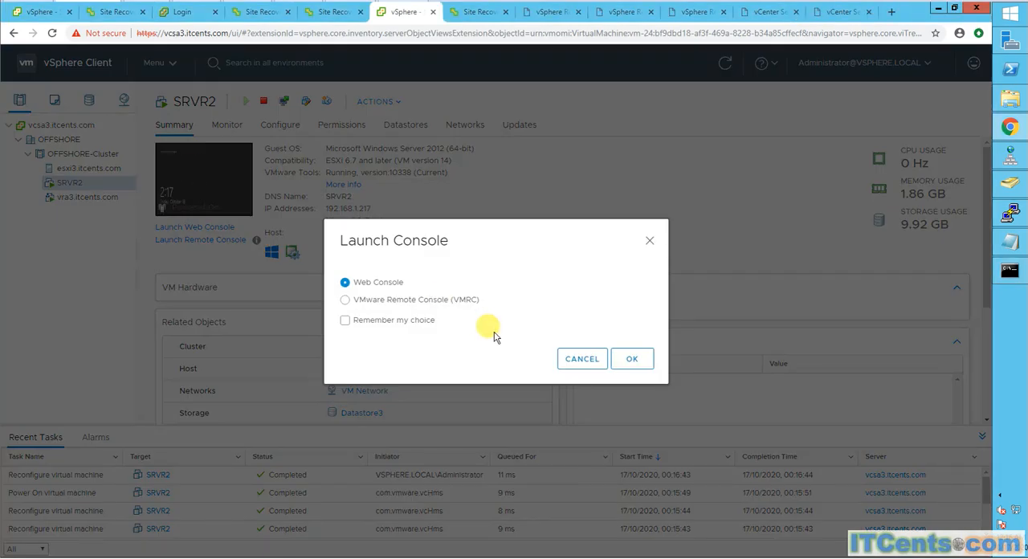
click(633, 359)
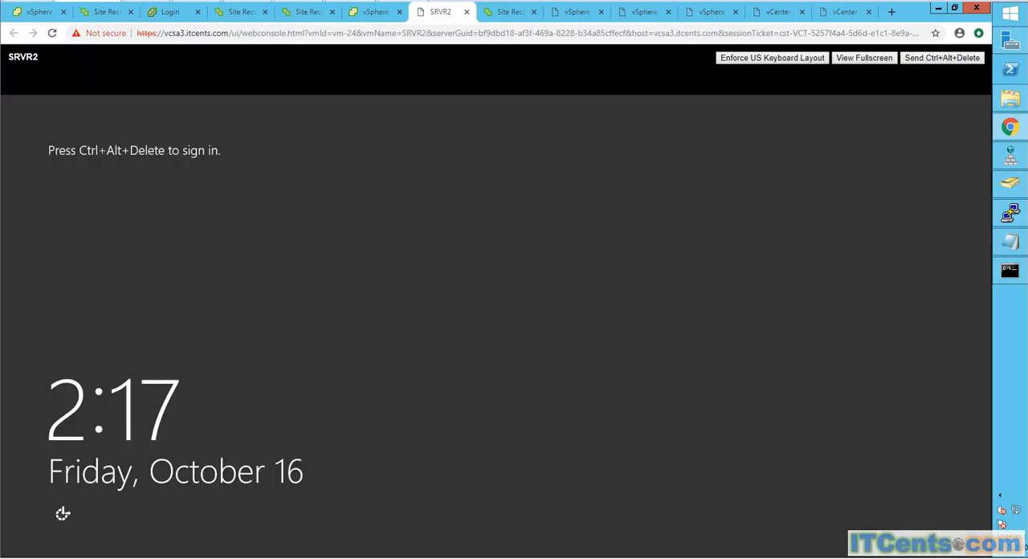
click(957, 59)
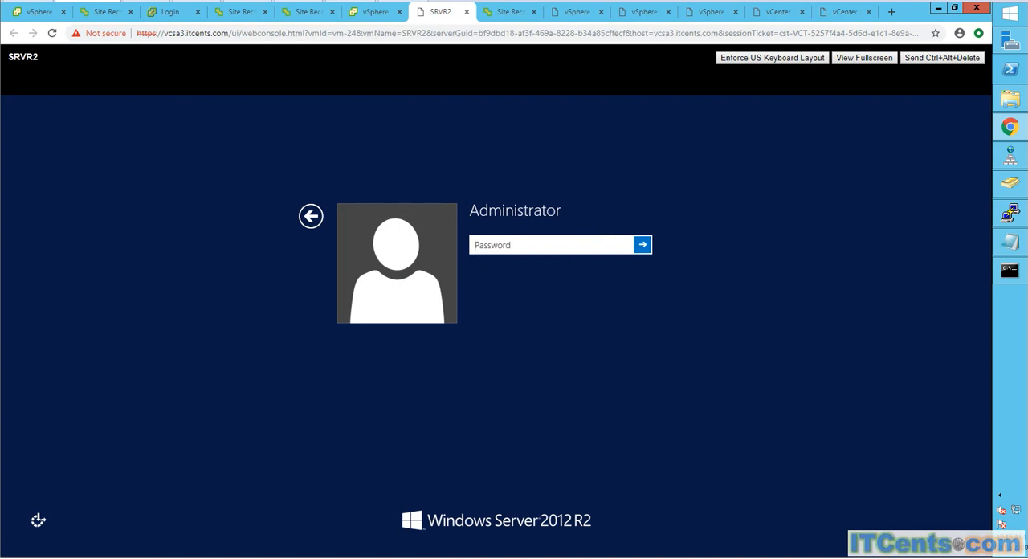
click(571, 247)
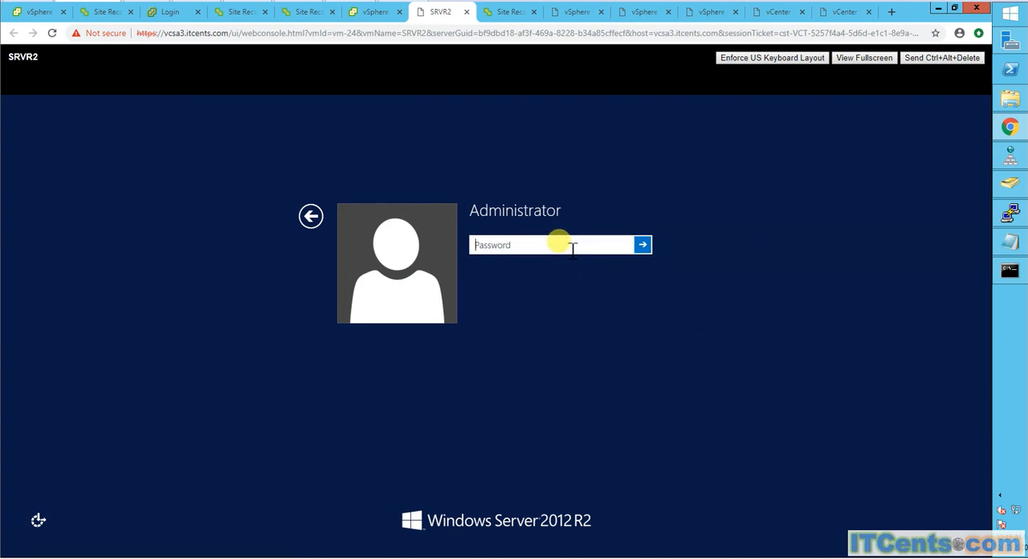
text(Pa)
key(Return)
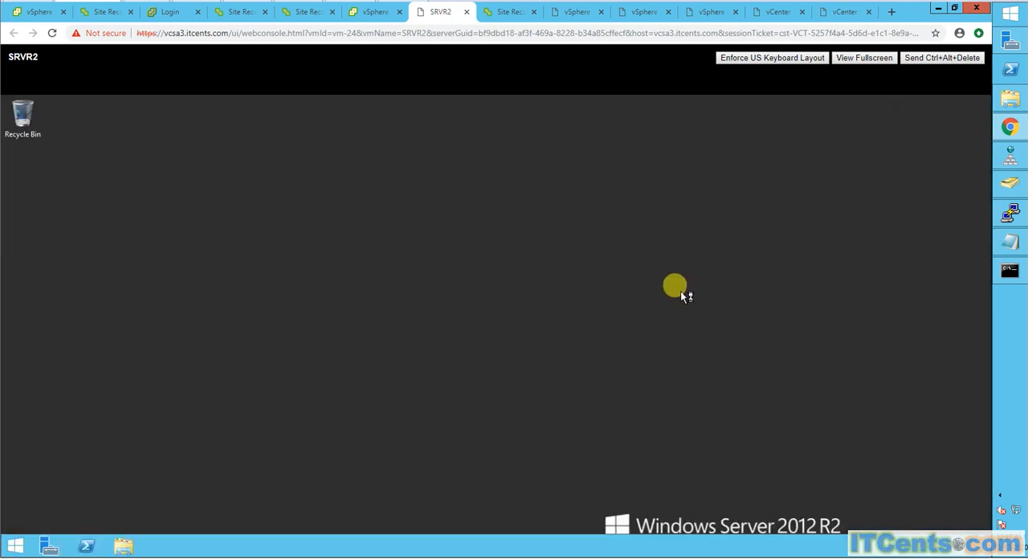
- Turn off Windows Firewall for private networks inside SRVR2, keeping it off for public networks
right_click(1016, 509)
click(490, 336)
right_click(937, 545)
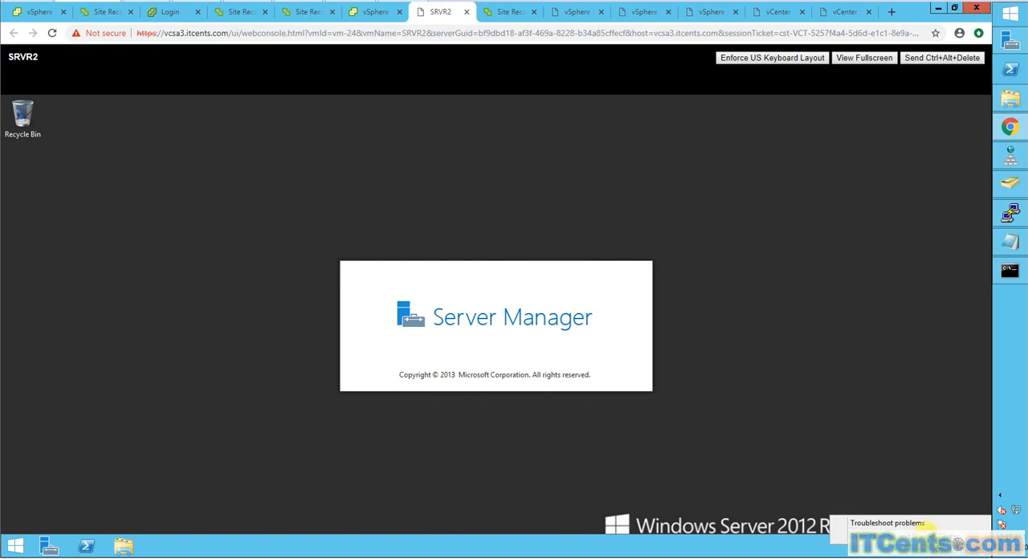
click(929, 536)
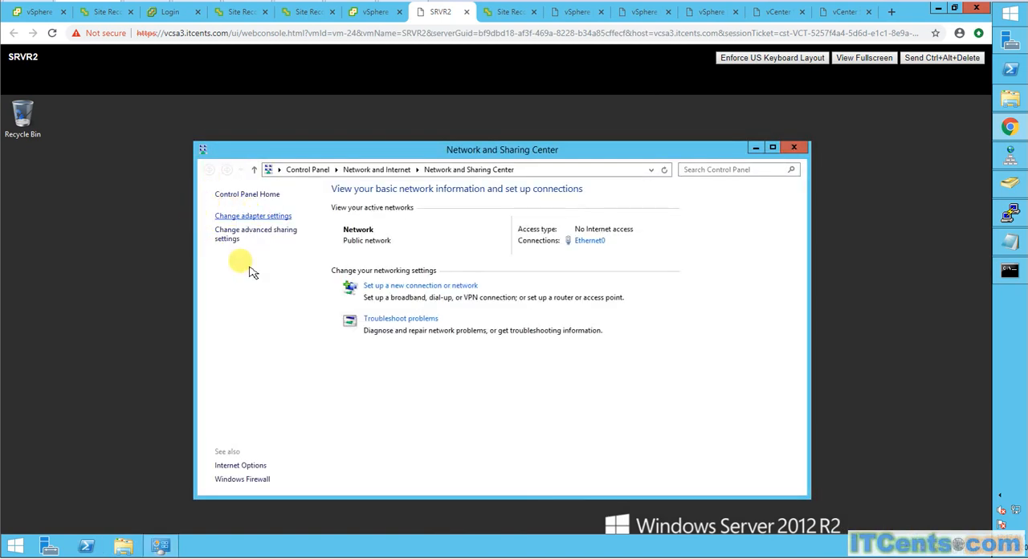
click(257, 480)
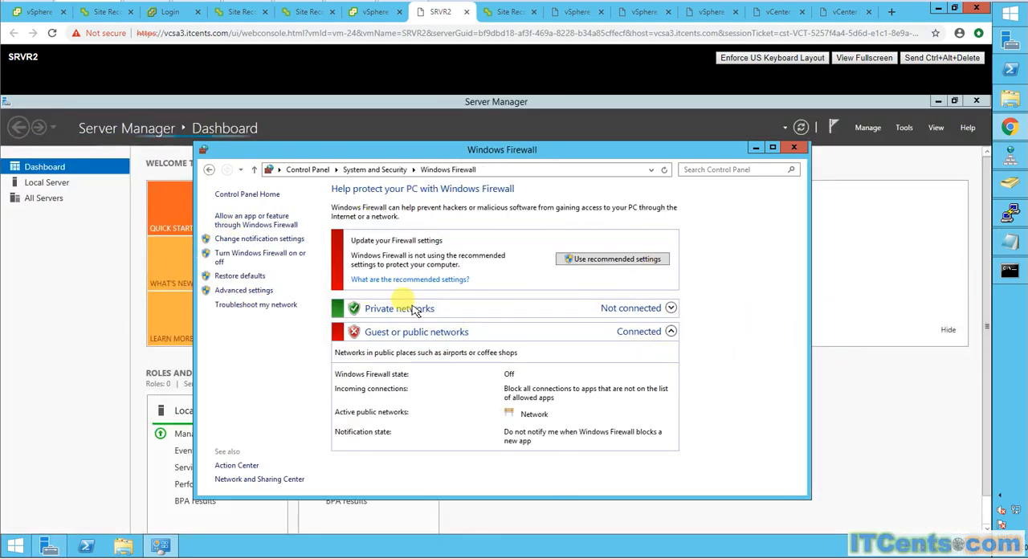
click(269, 258)
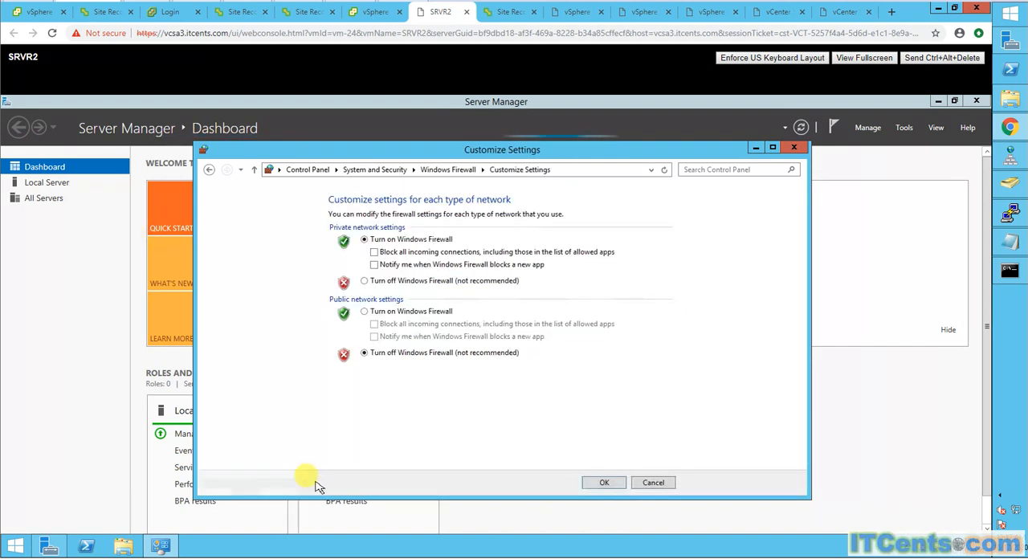
click(365, 281)
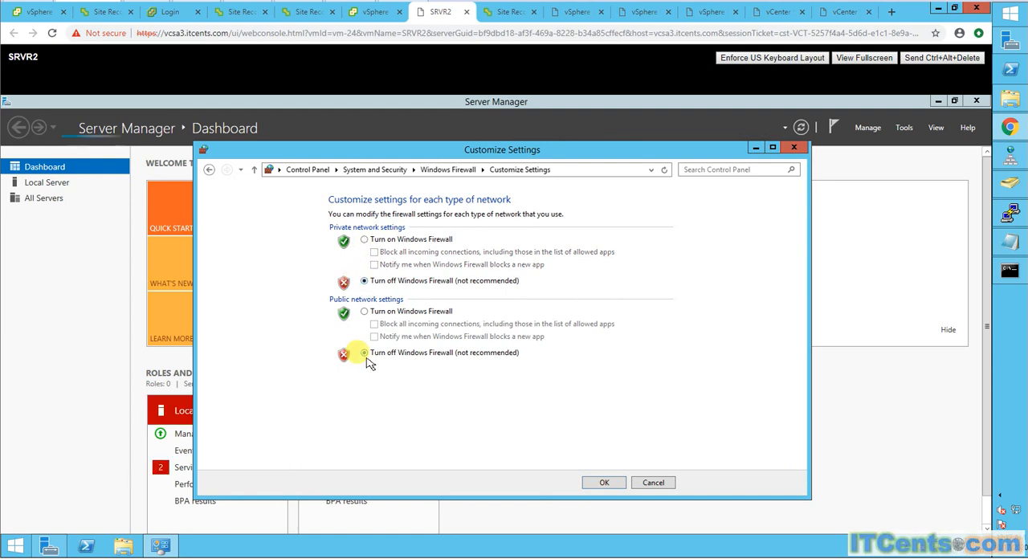
click(617, 487)
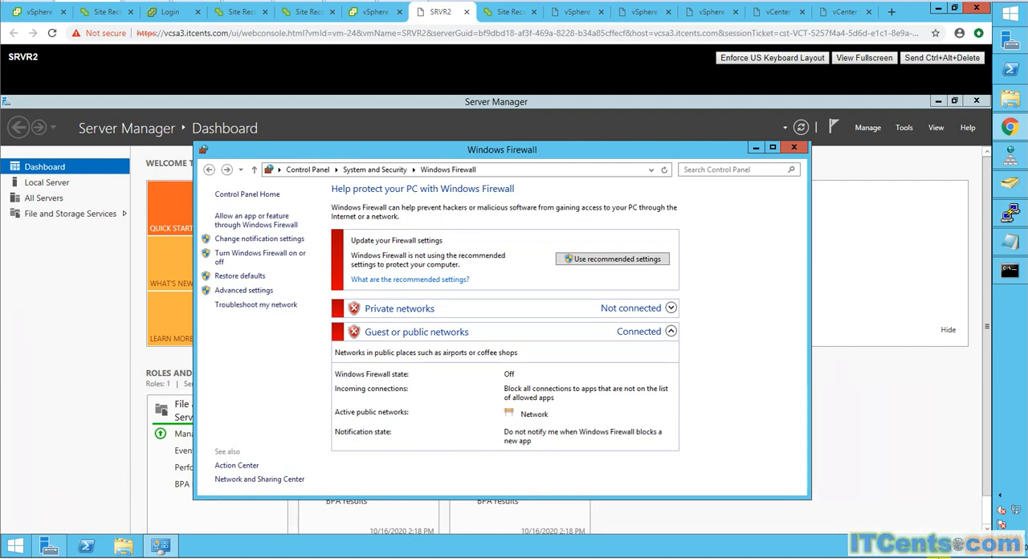
- Open the Internet Protocol Version 4 properties of SRVR2's Ethernet0 adapter to check its IP address settings
click(923, 541)
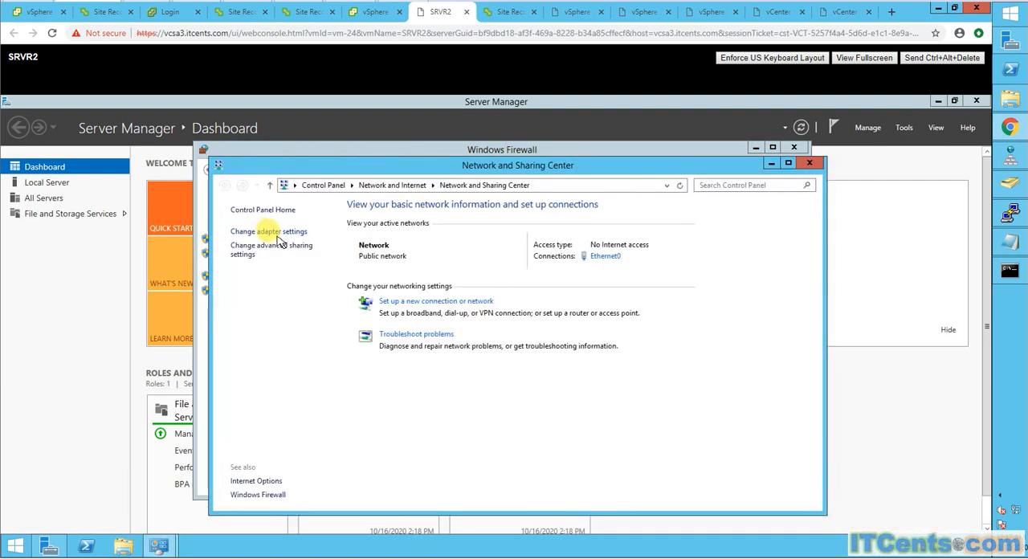
click(273, 234)
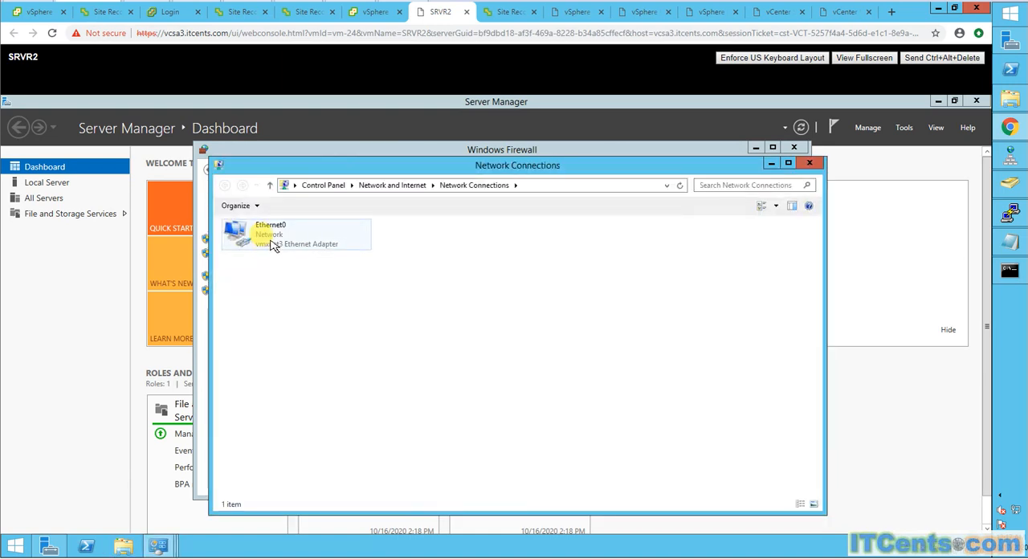
right_click(273, 243)
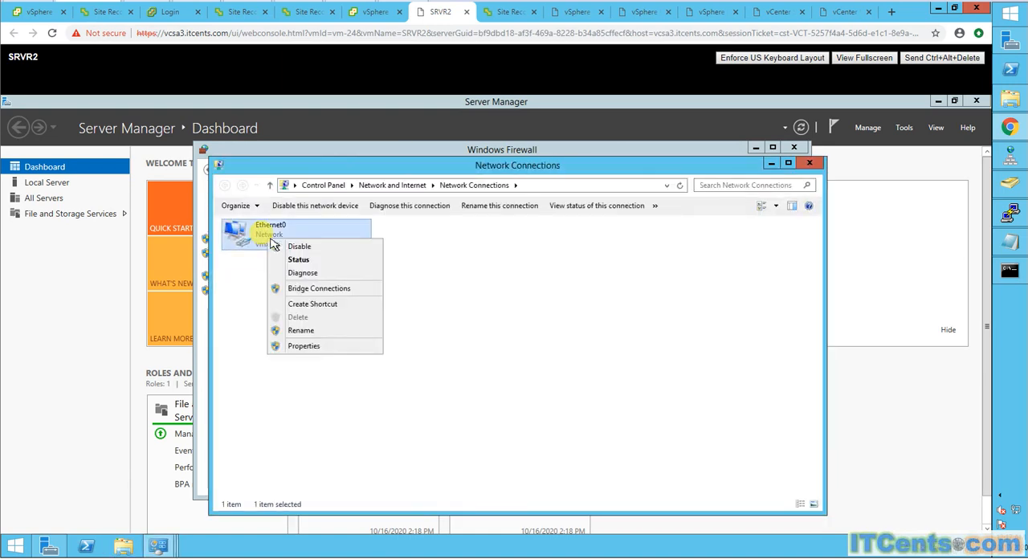
click(307, 346)
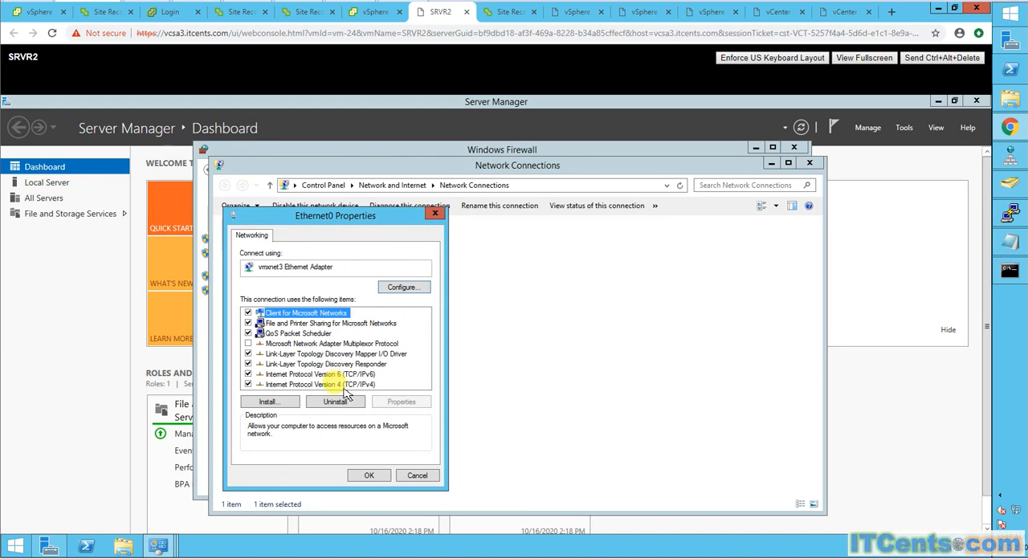
click(341, 384)
click(399, 401)
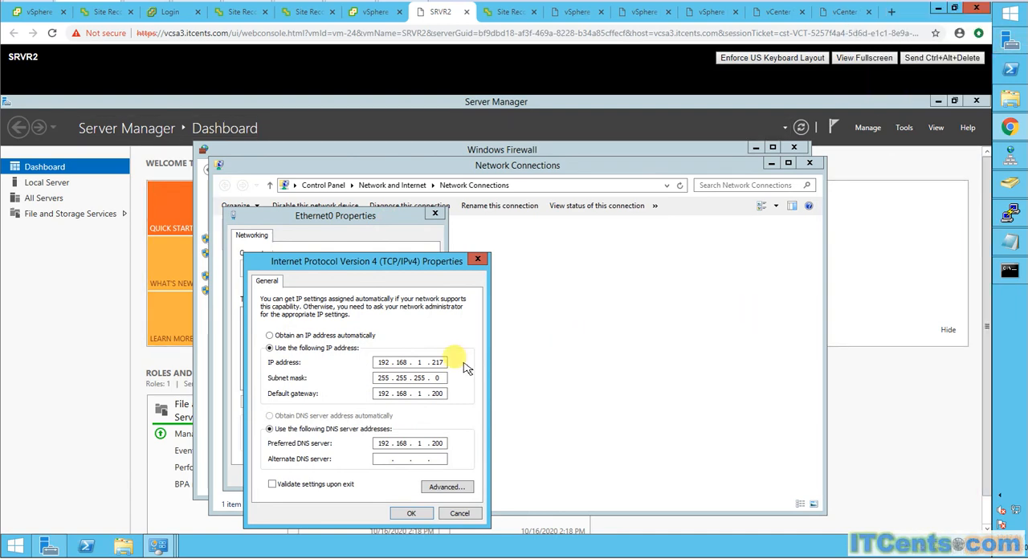
- Close the ping window for 192.168.1.127 and start a continuous ping to 192.168.1.217 from a new command prompt on the management machine
click(1009, 270)
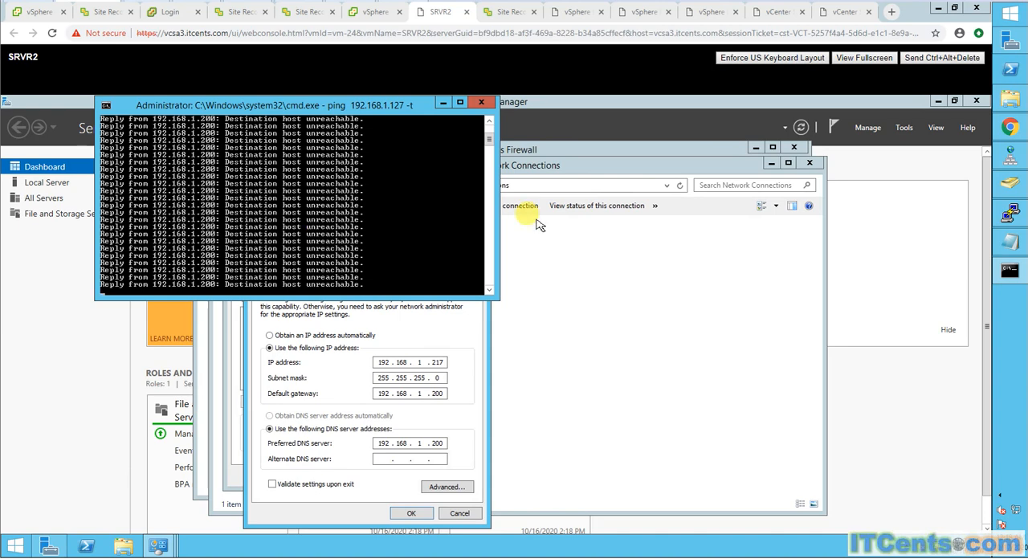
click(481, 103)
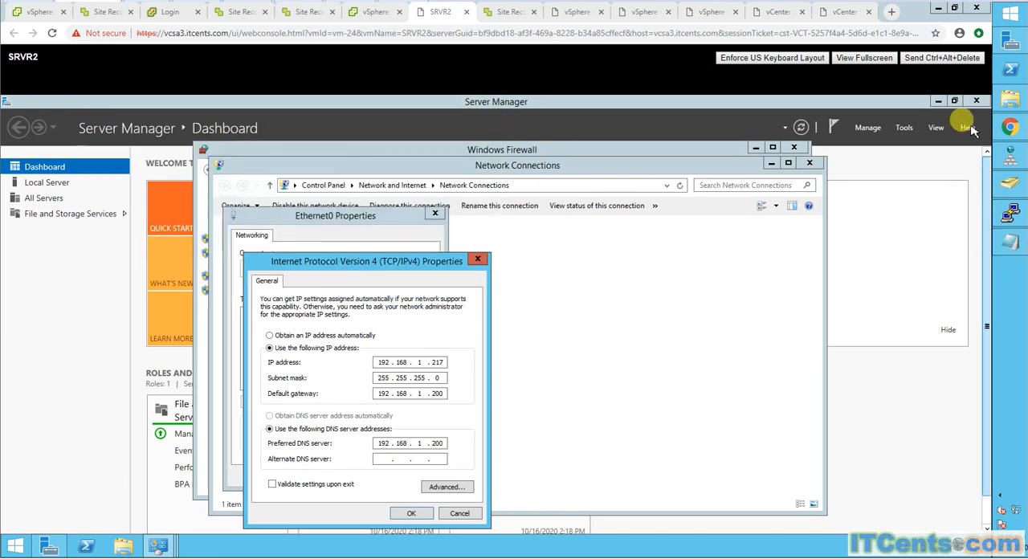
right_click(1004, 17)
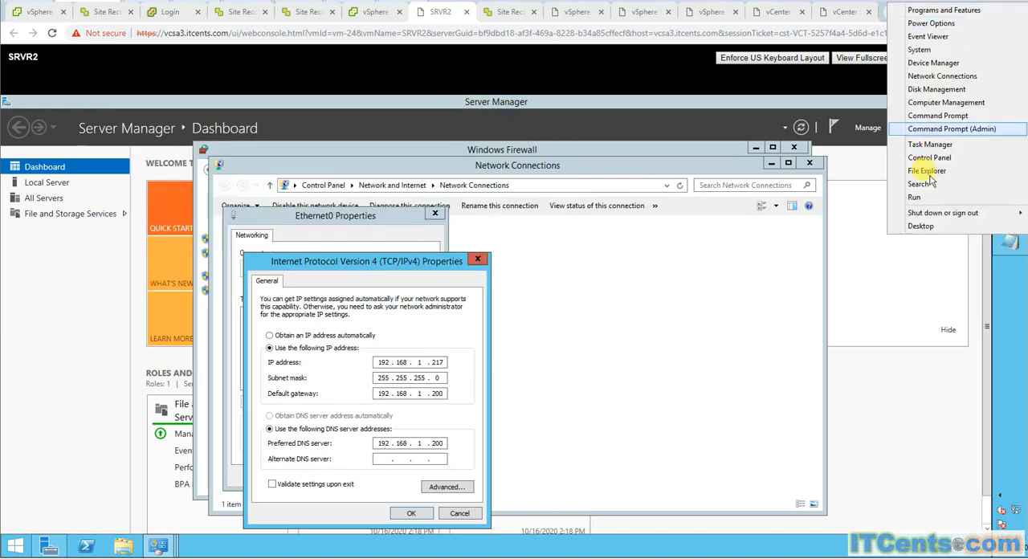
click(925, 202)
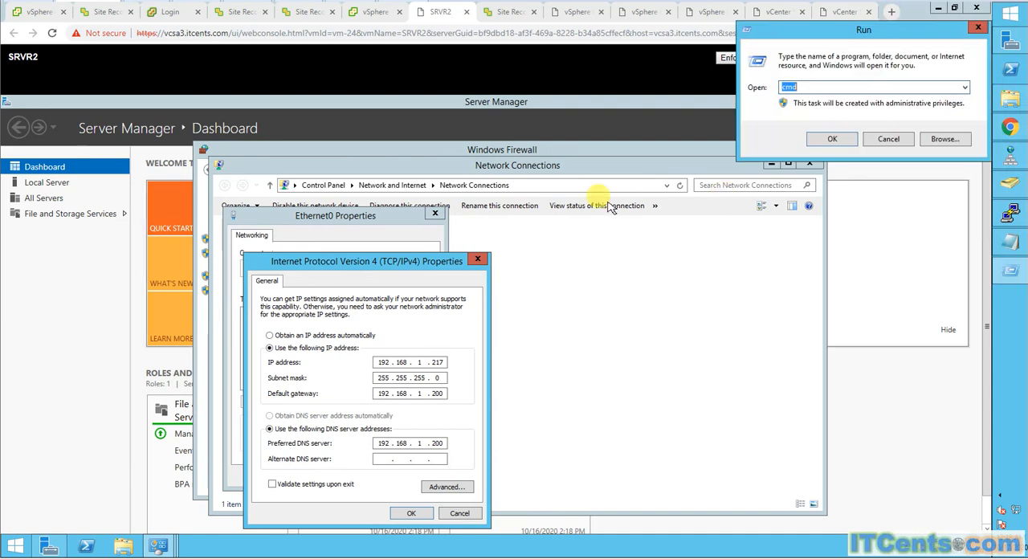
click(831, 140)
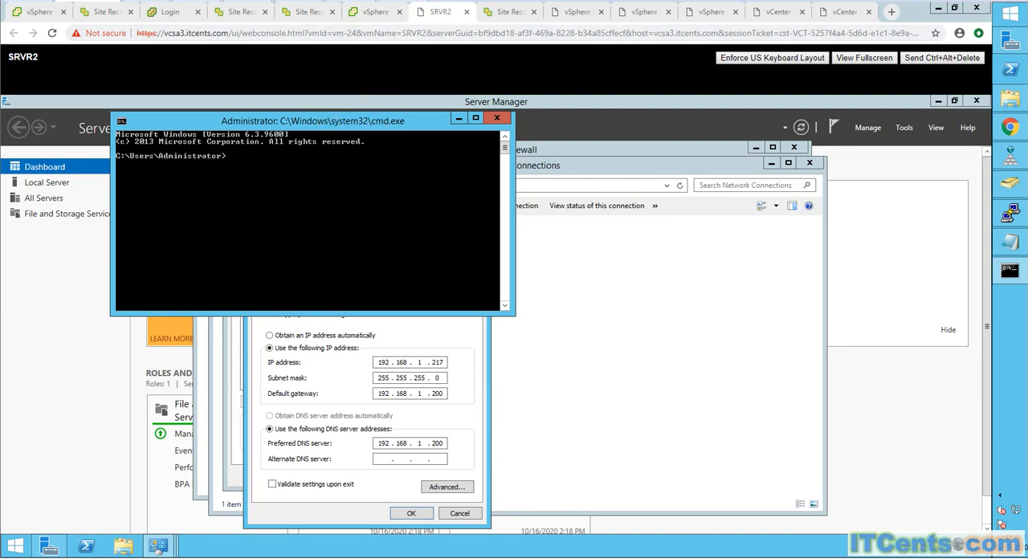
drag(334, 121, 340, 182)
text(ping)
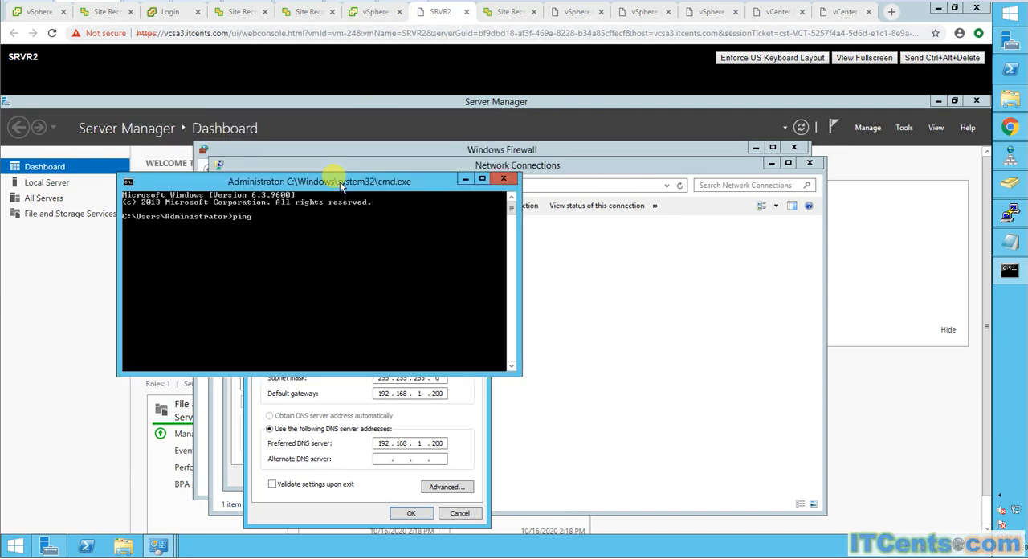
text( 192.168.1.217 -t)
key(Return)
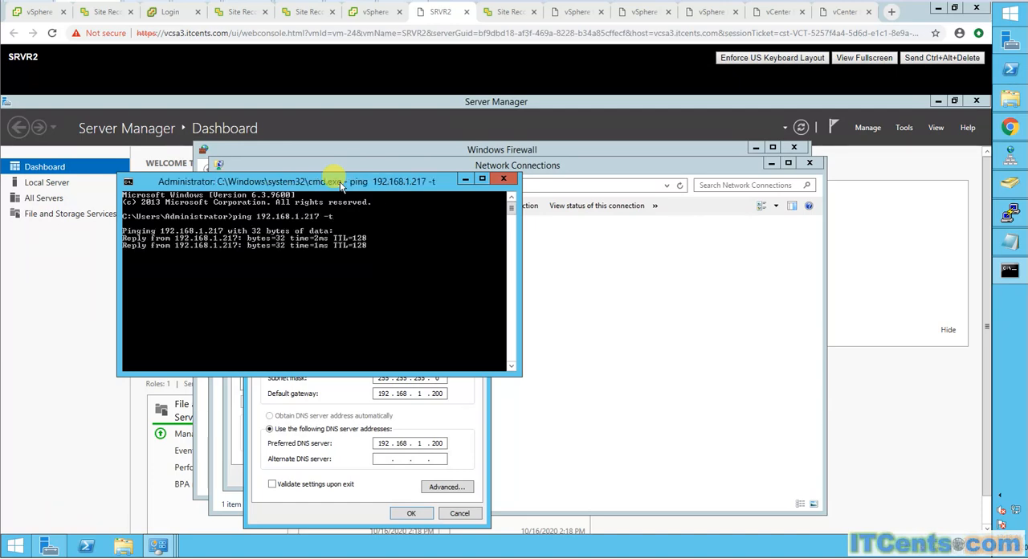
- Close the Windows Firewall window and the IPv4 and Ethernet0 properties dialogs inside SRVR2, leaving the IP settings unchanged
click(390, 146)
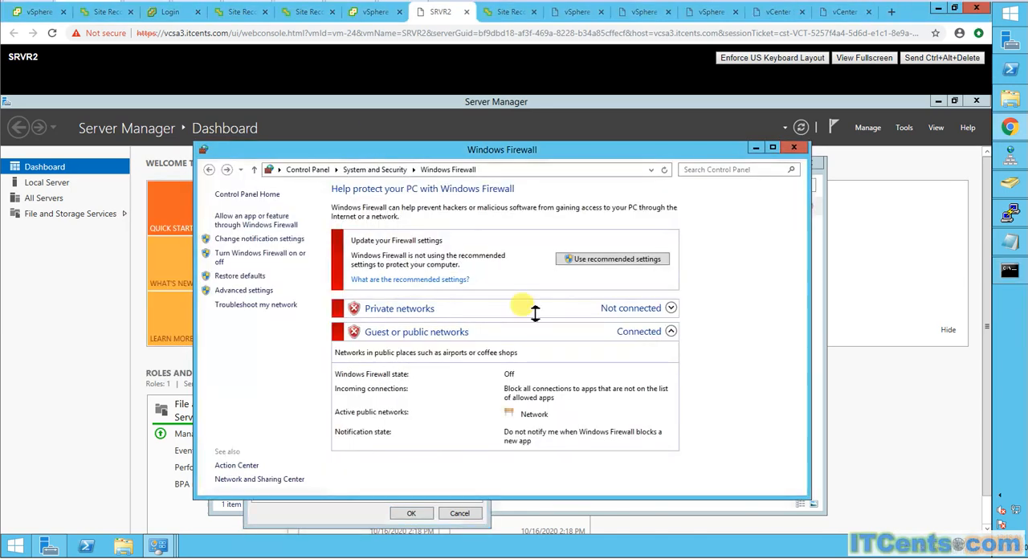
click(793, 147)
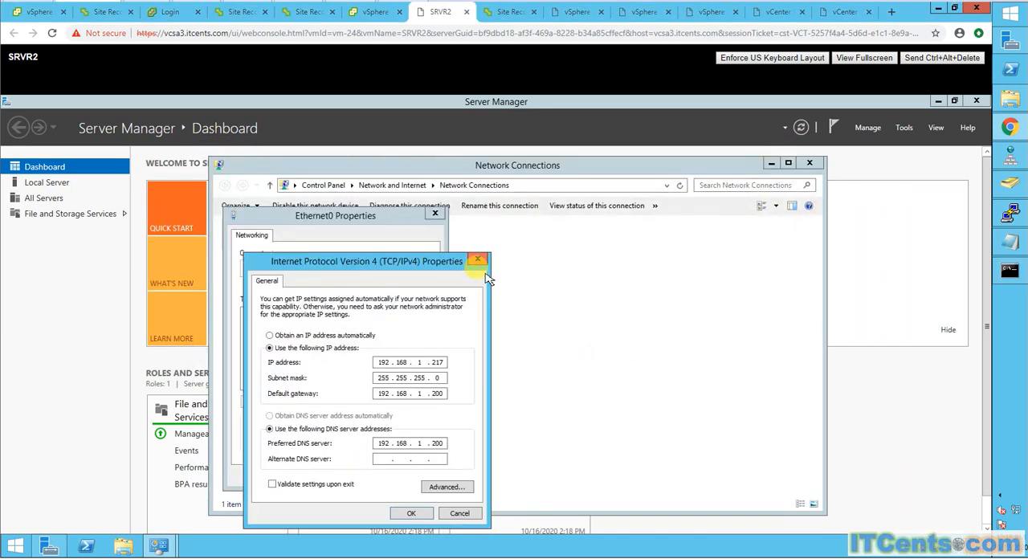
click(476, 260)
click(435, 213)
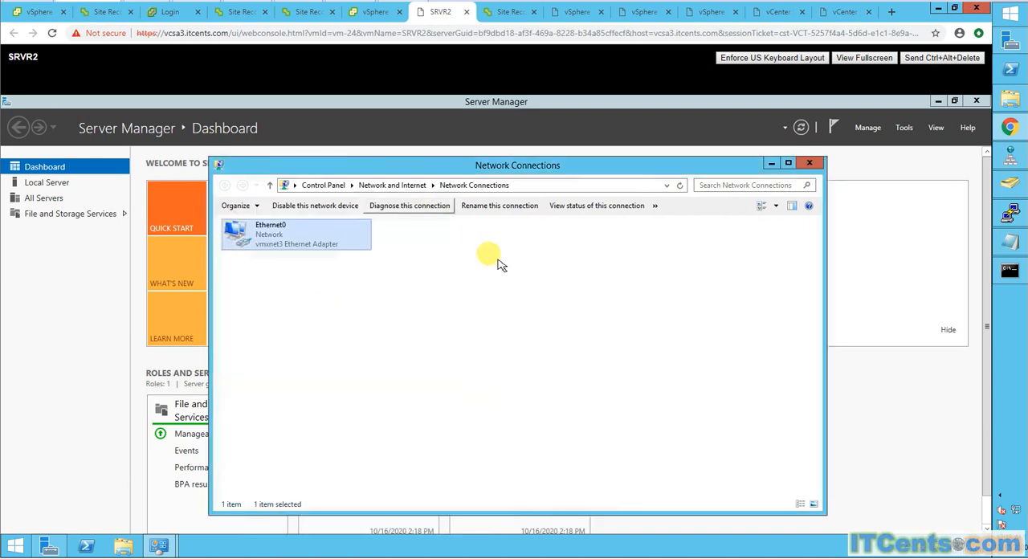
right_click(290, 239)
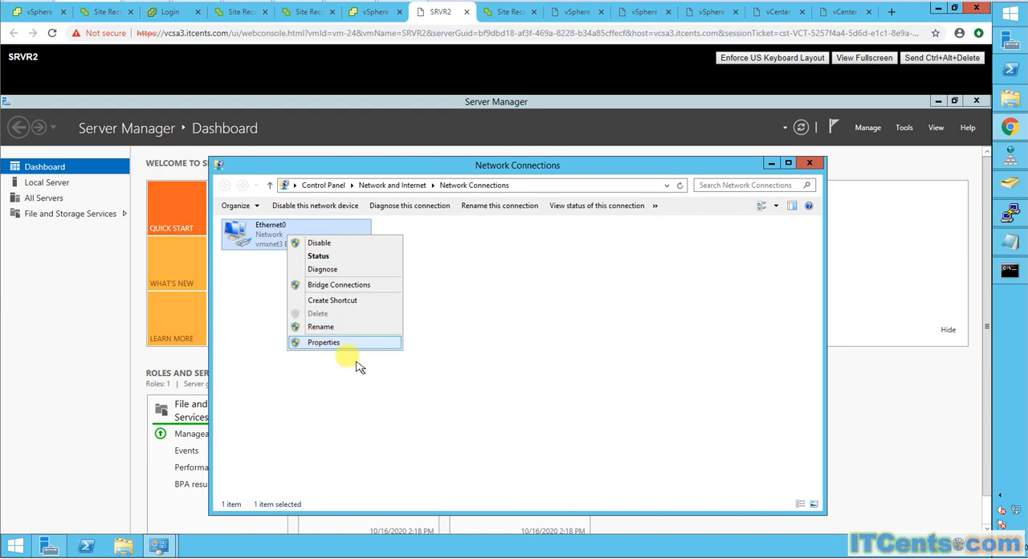
click(325, 342)
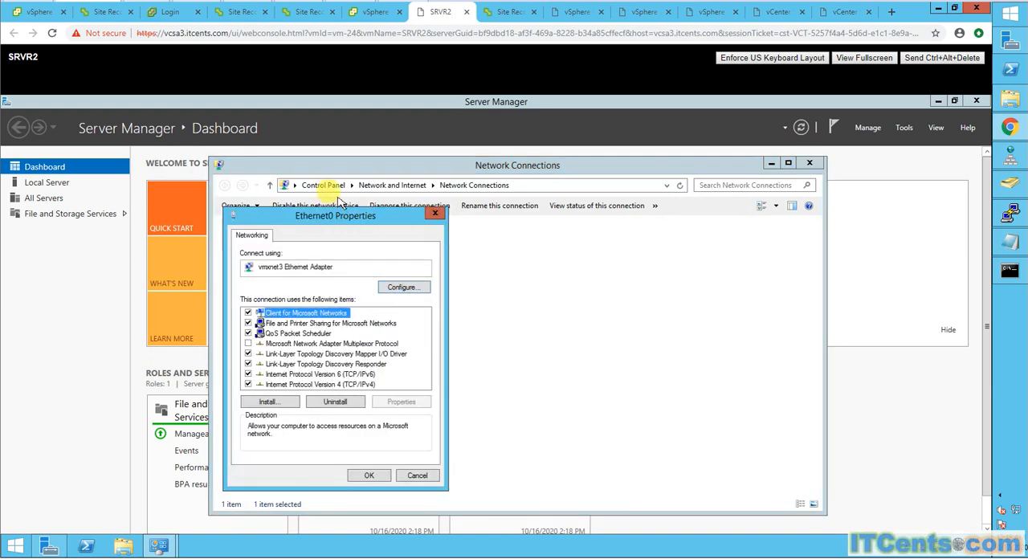
click(437, 215)
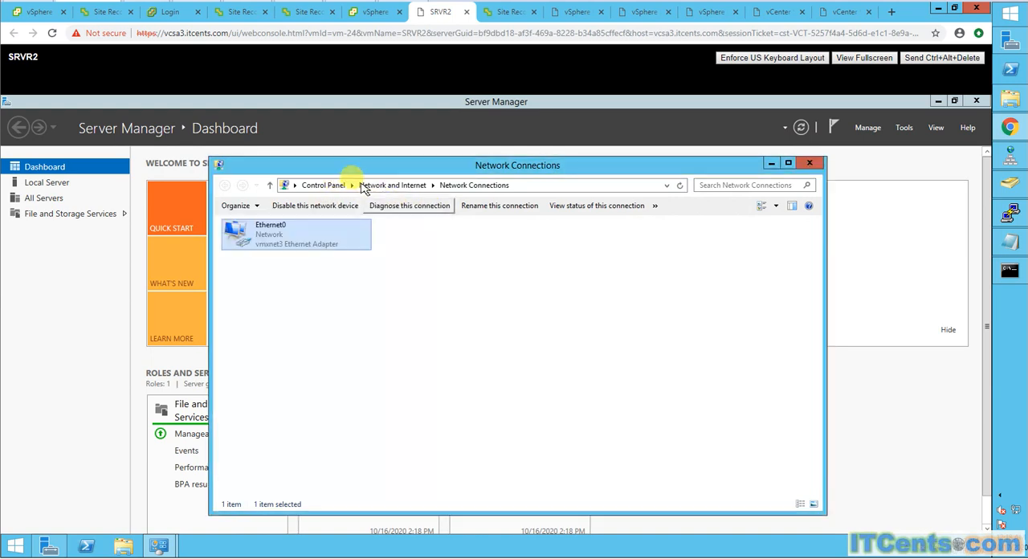
- Turn on Windows Firewall for public networks inside SRVR2 and check its effect on the continuous ping
click(352, 186)
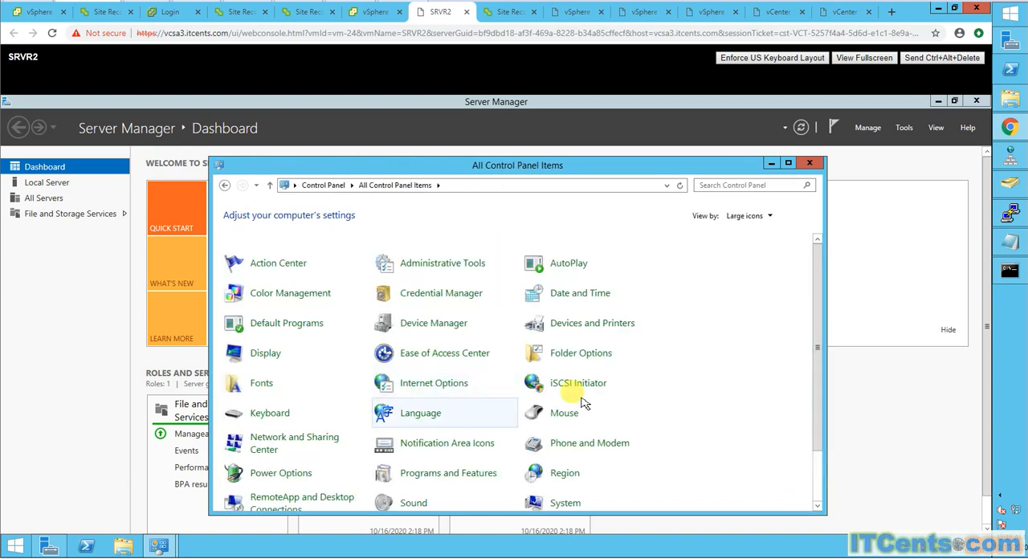
scroll(602, 393, down, 2)
click(405, 501)
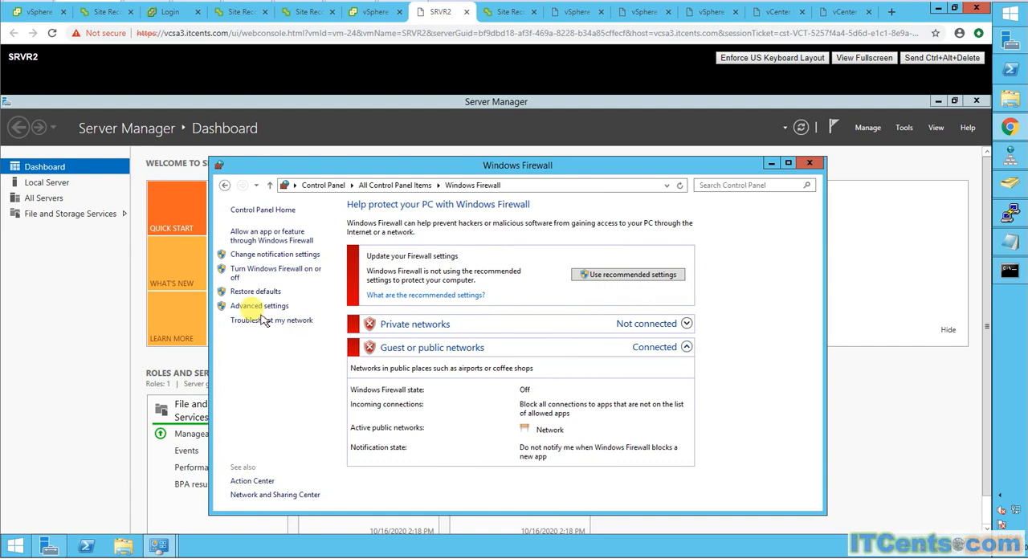
click(272, 268)
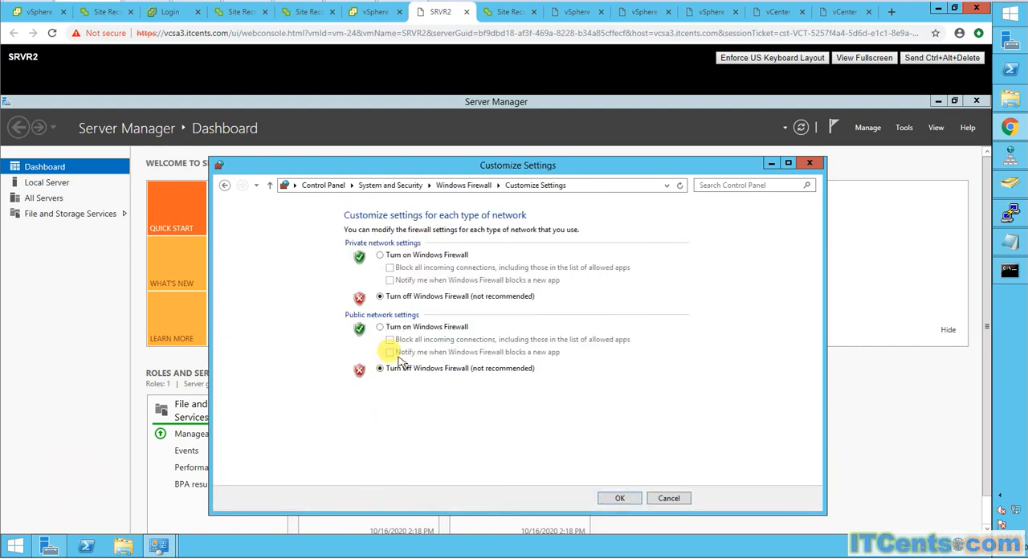
click(379, 327)
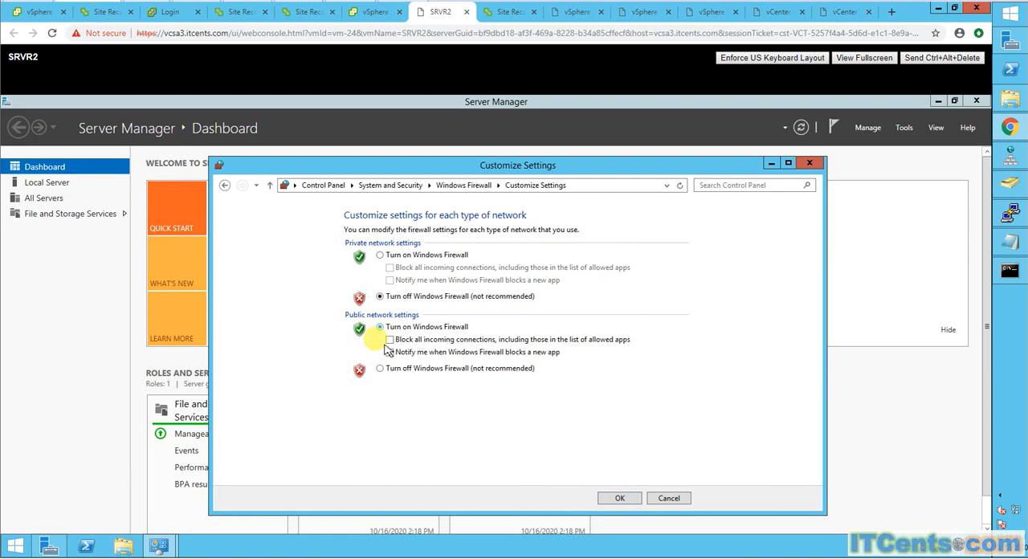
click(619, 497)
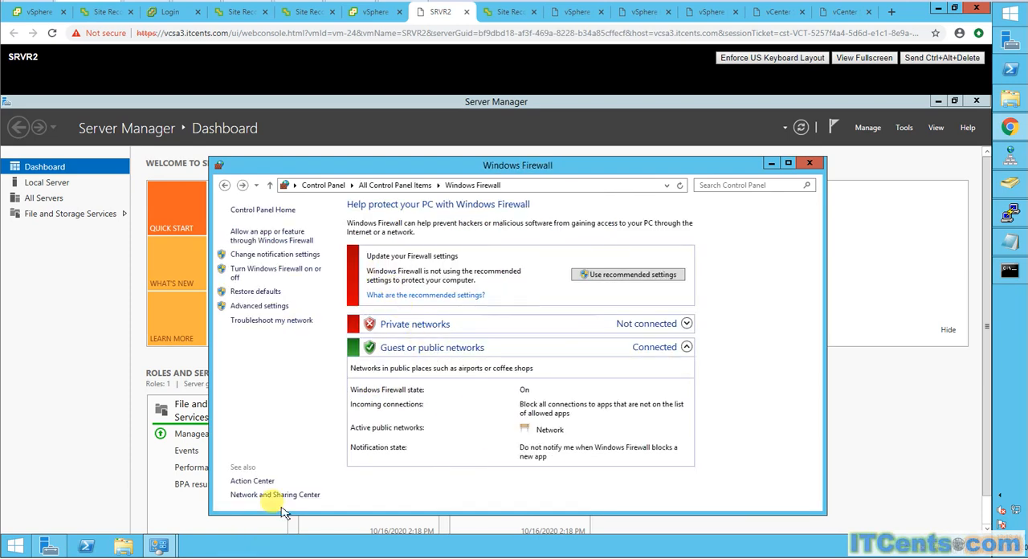
click(1009, 273)
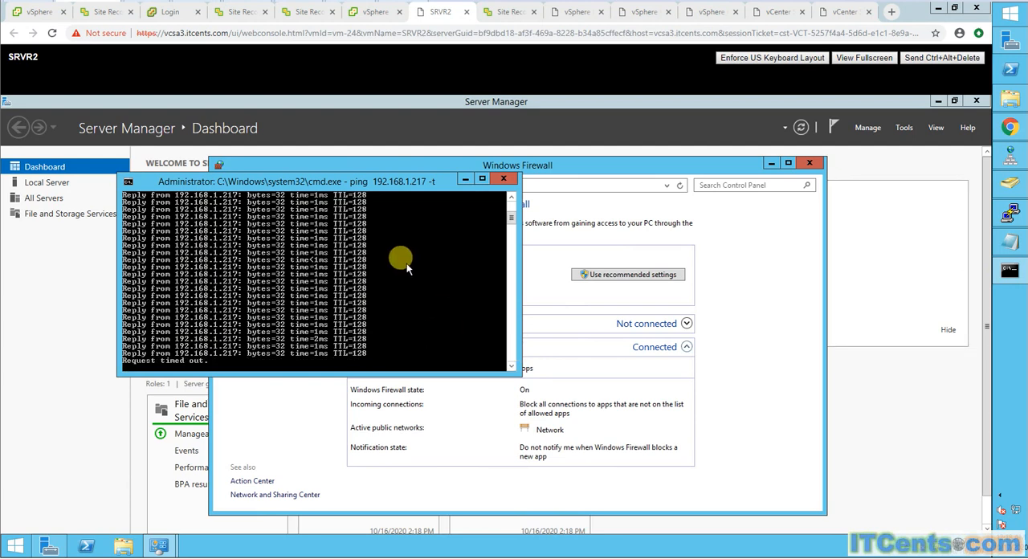
click(467, 178)
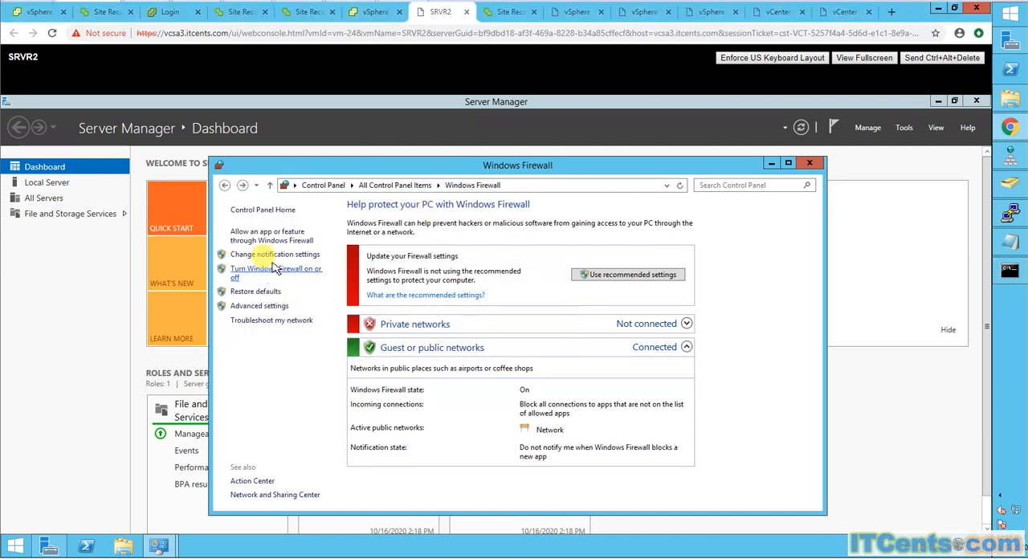
- Turn off Windows Firewall for public networks inside SRVR2 and turn it on for private networks
click(296, 269)
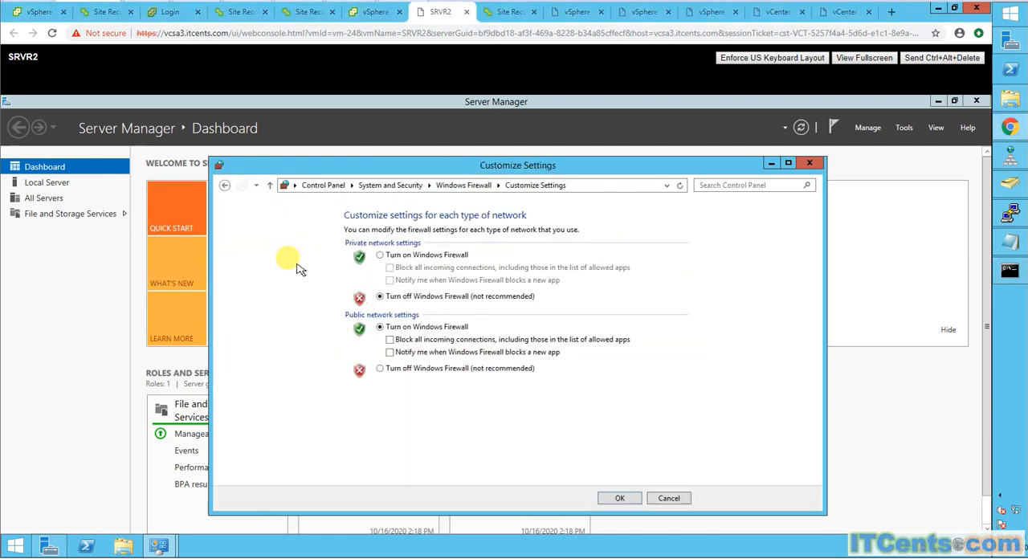
click(381, 368)
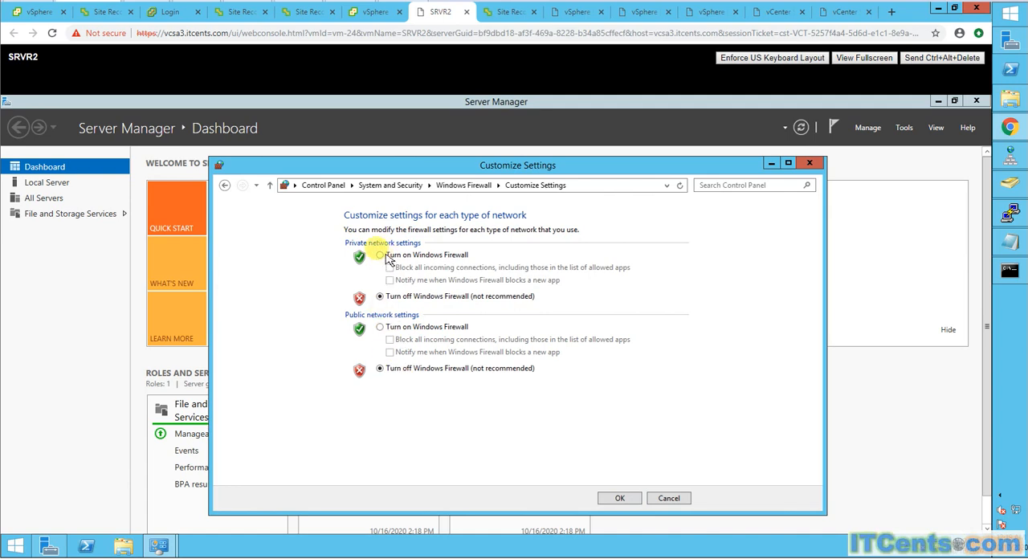
click(379, 255)
click(620, 497)
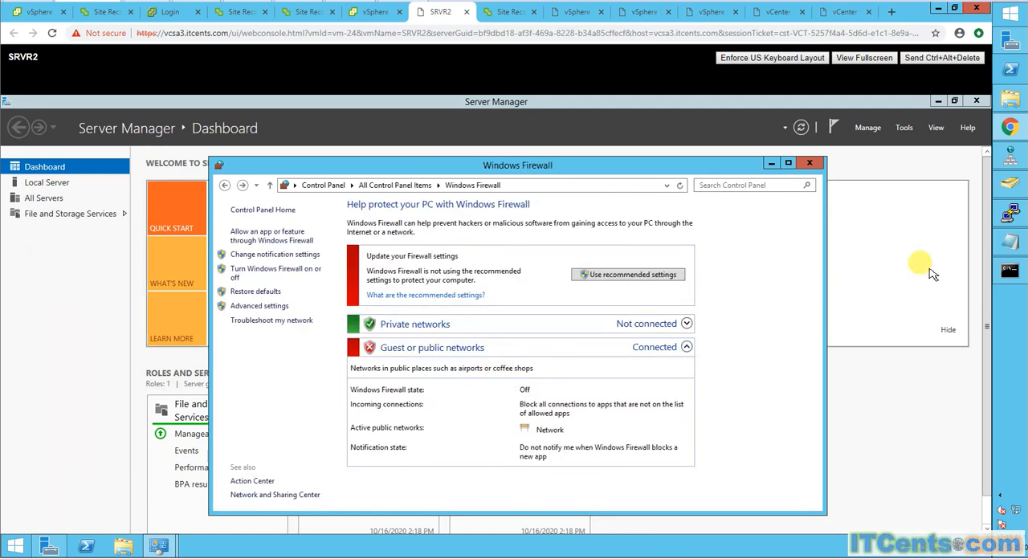
- Check the continuous ping to 192.168.1.217 again and close the Windows Firewall window inside SRVR2
click(1009, 271)
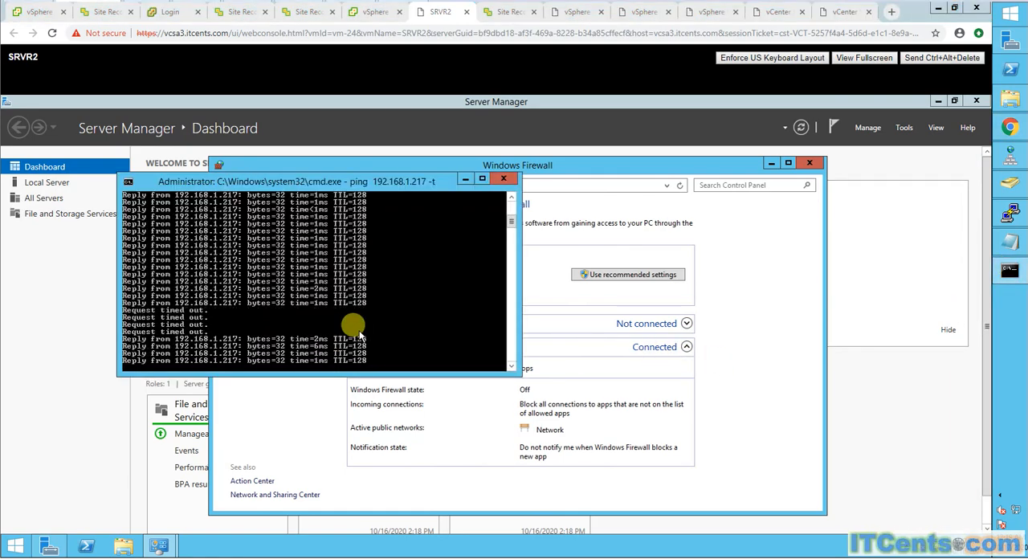
click(814, 164)
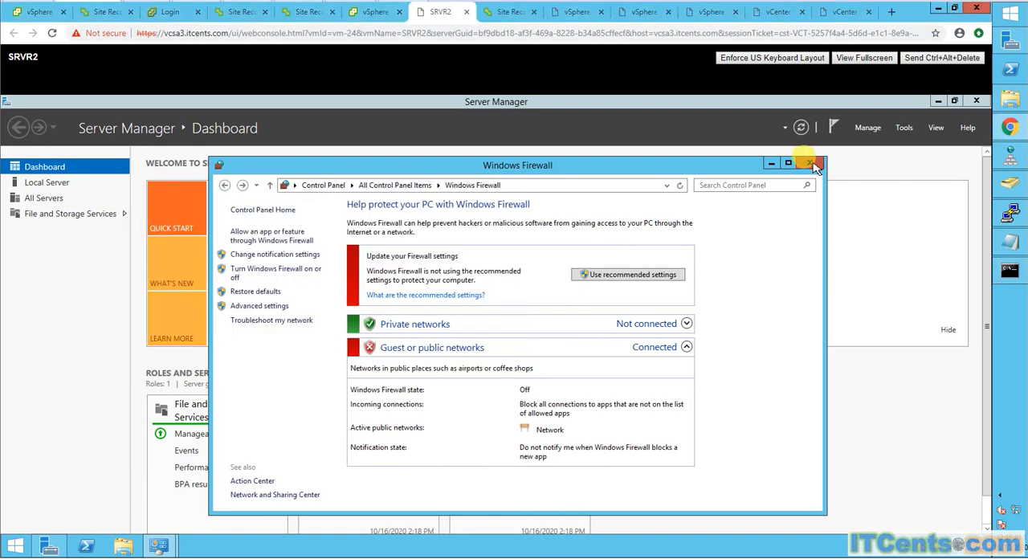
click(813, 163)
click(813, 164)
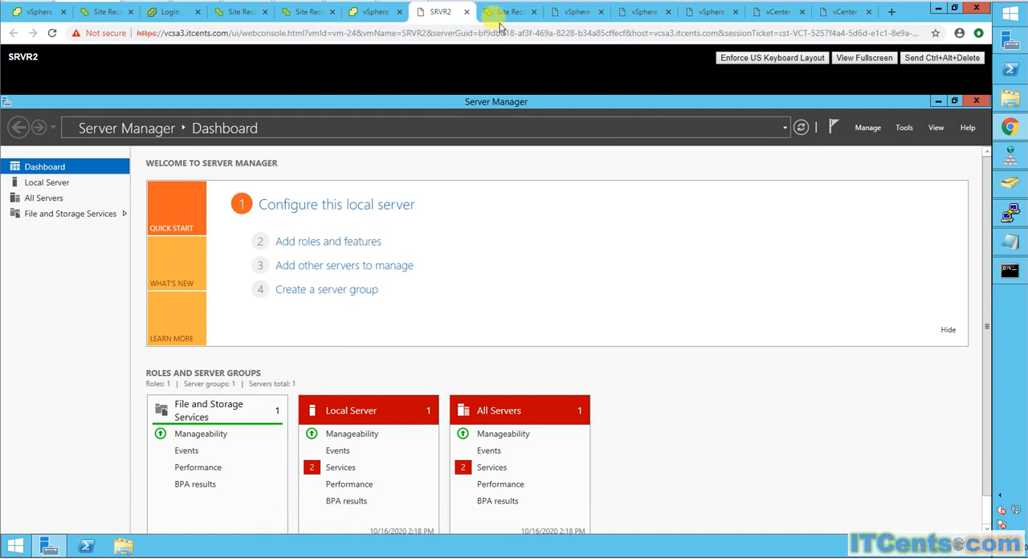
- Review the Local Server properties of the recovered SRVR2 in its Server Manager
click(375, 13)
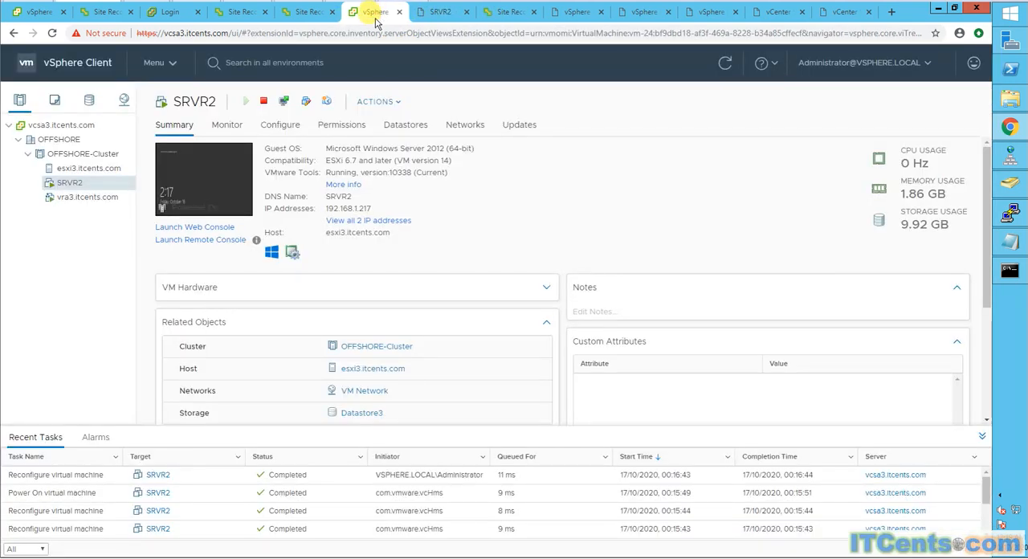
click(431, 12)
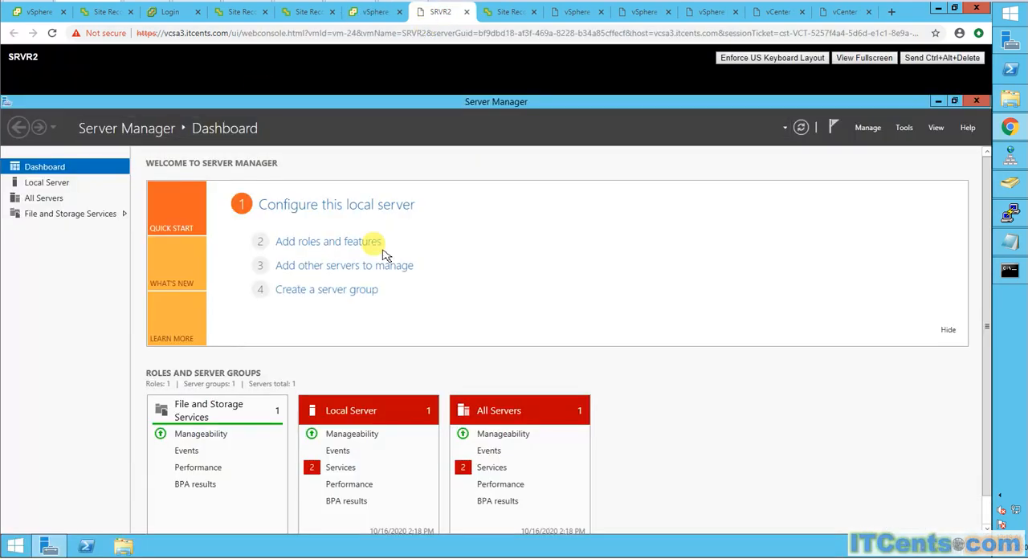
click(61, 185)
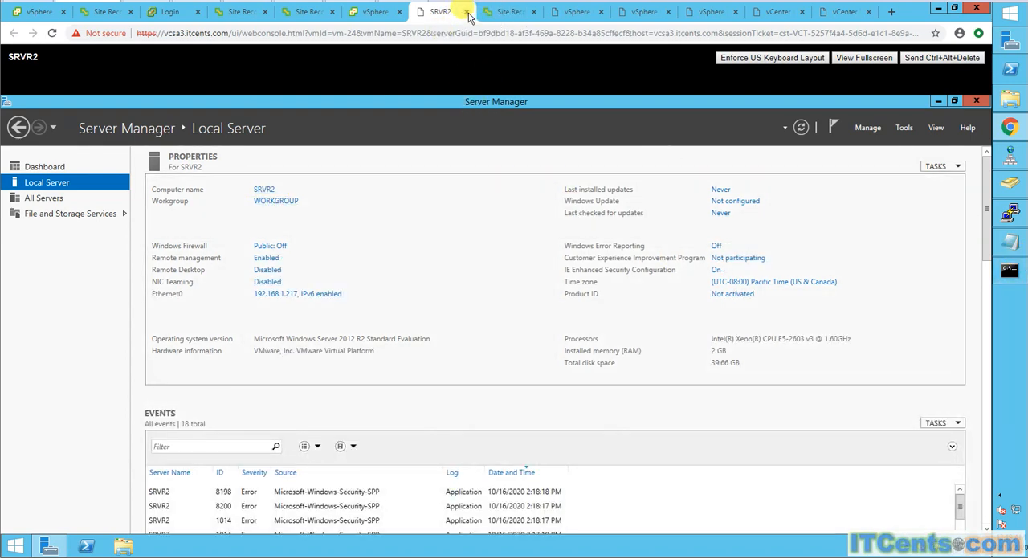
- Close the SRVR2 web console, check the continuous ping once more and minimize its window
click(466, 11)
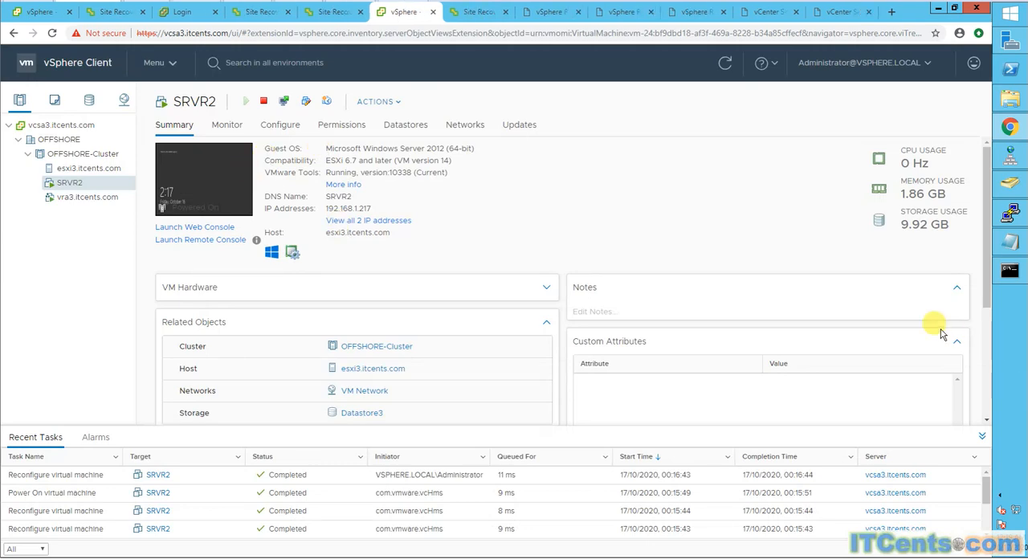
click(1009, 270)
click(465, 178)
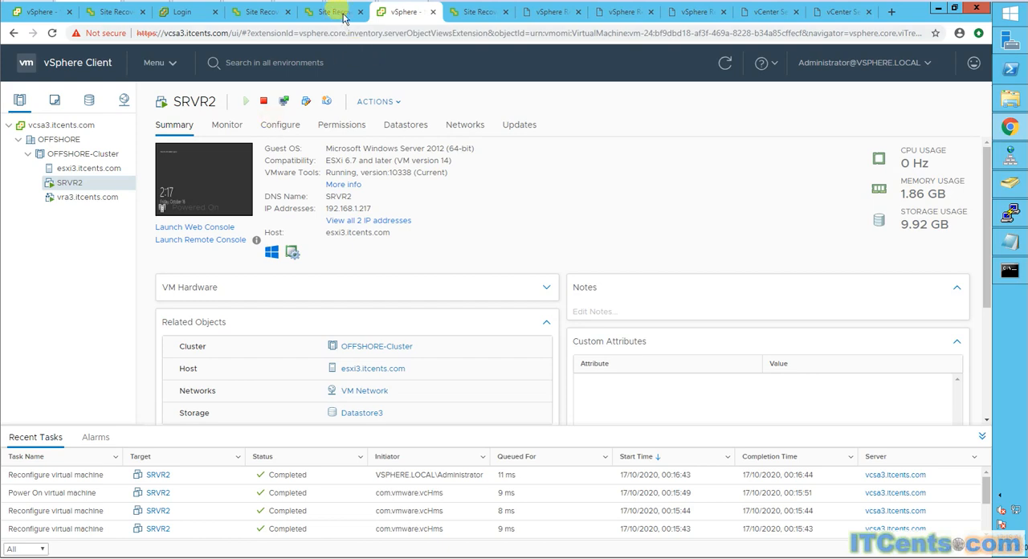
- Refresh the outgoing replications from vcsa.itcents.com to vcsa3.itcents.com, select SRVR2 and expand its replication details
click(29, 13)
click(118, 13)
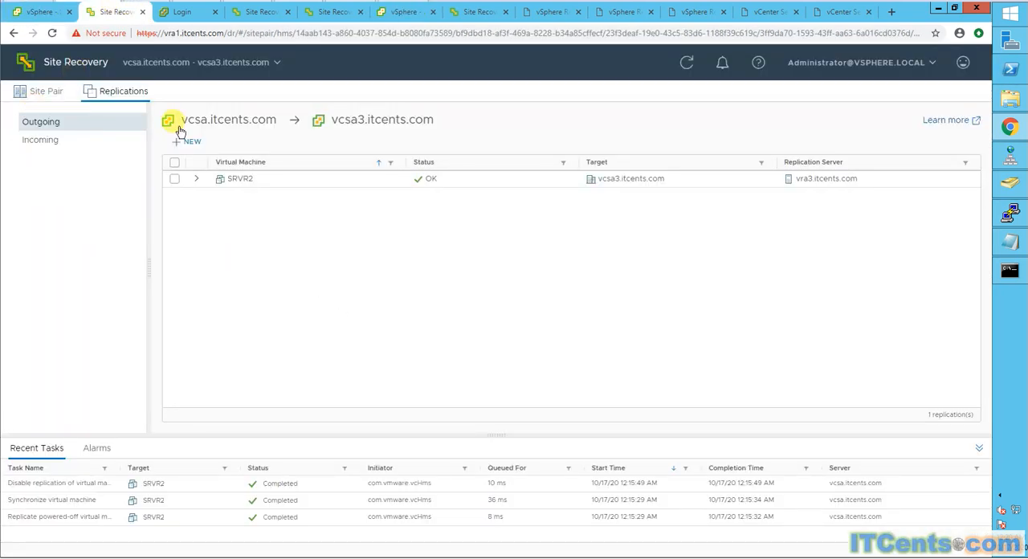
click(174, 179)
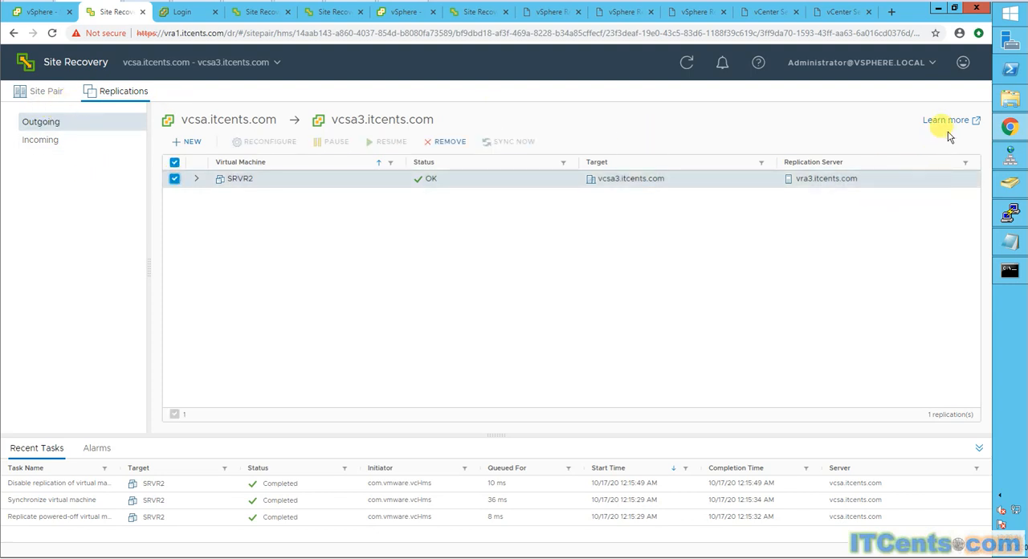
click(53, 34)
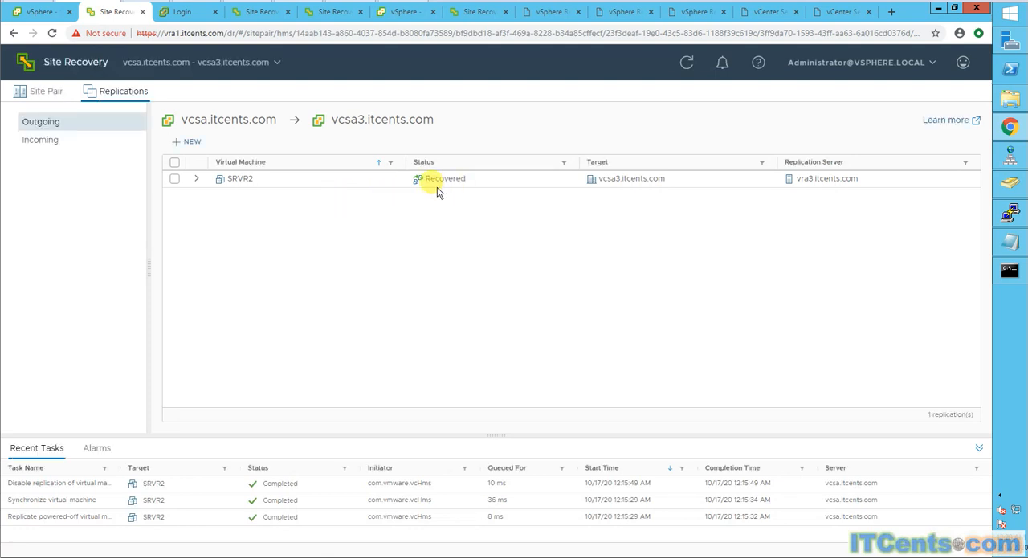
click(175, 179)
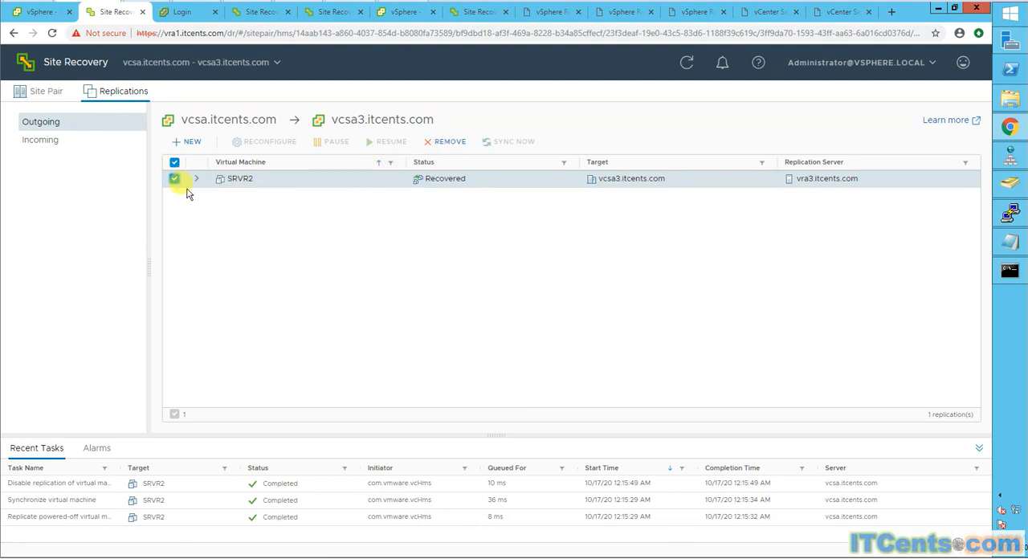
click(197, 179)
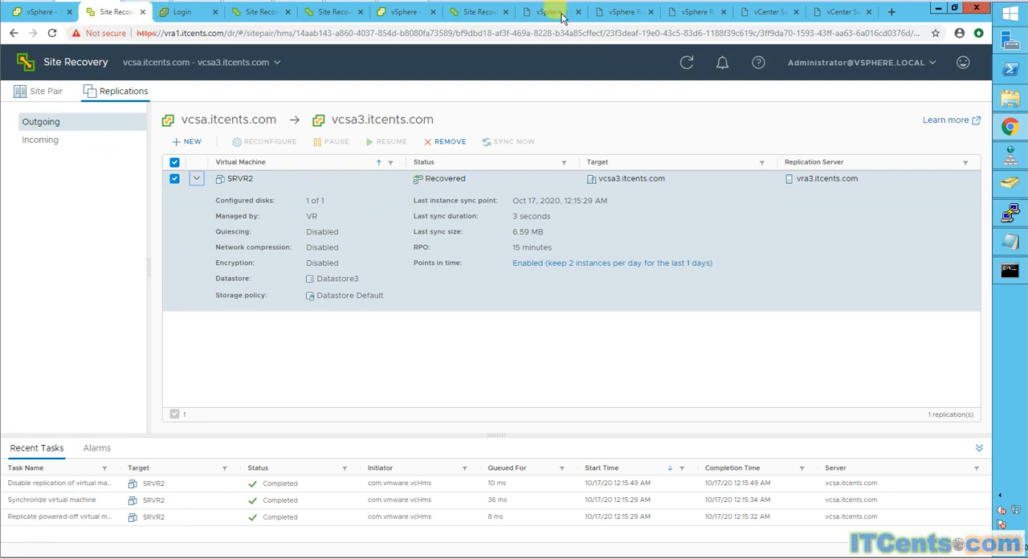
- Compare SRVR2's incoming replication details at vcsa3.itcents.com with the original SRVR2 VM's summary at vcsa.itcents.com
click(473, 13)
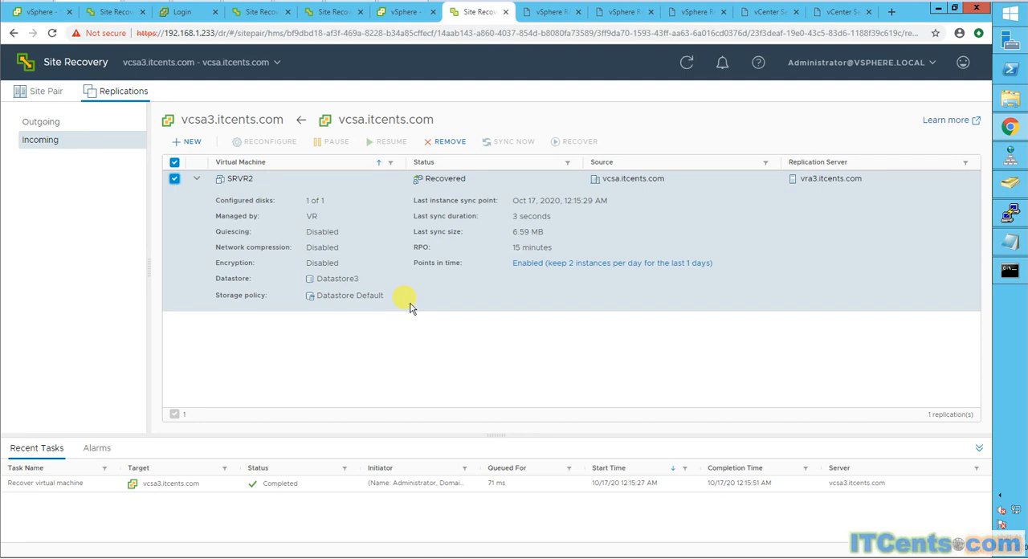
click(40, 12)
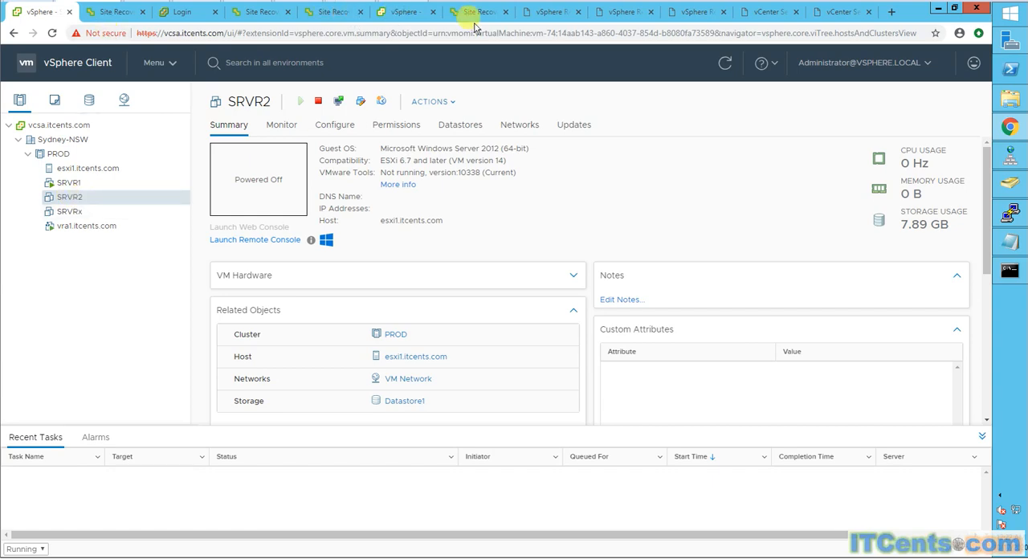
click(546, 13)
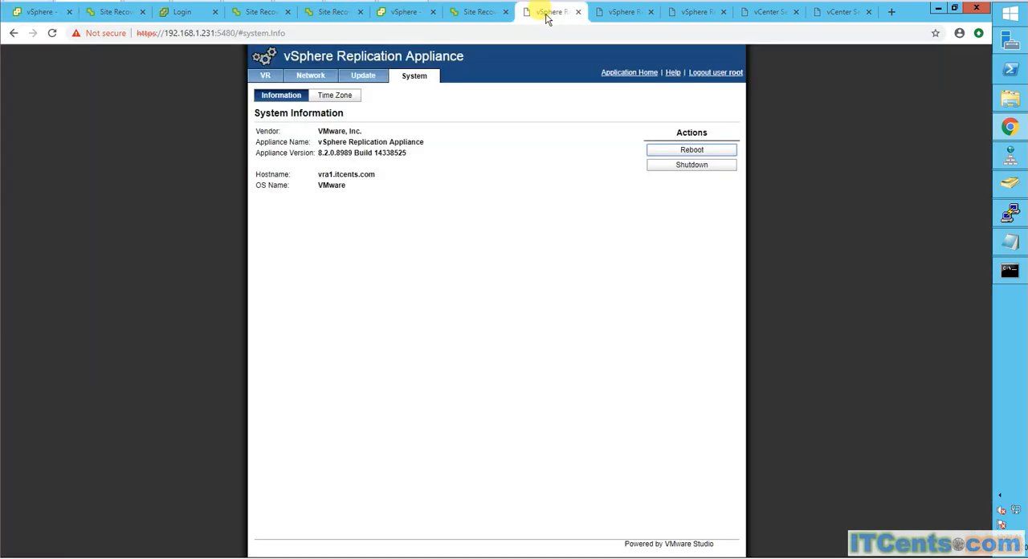
click(473, 12)
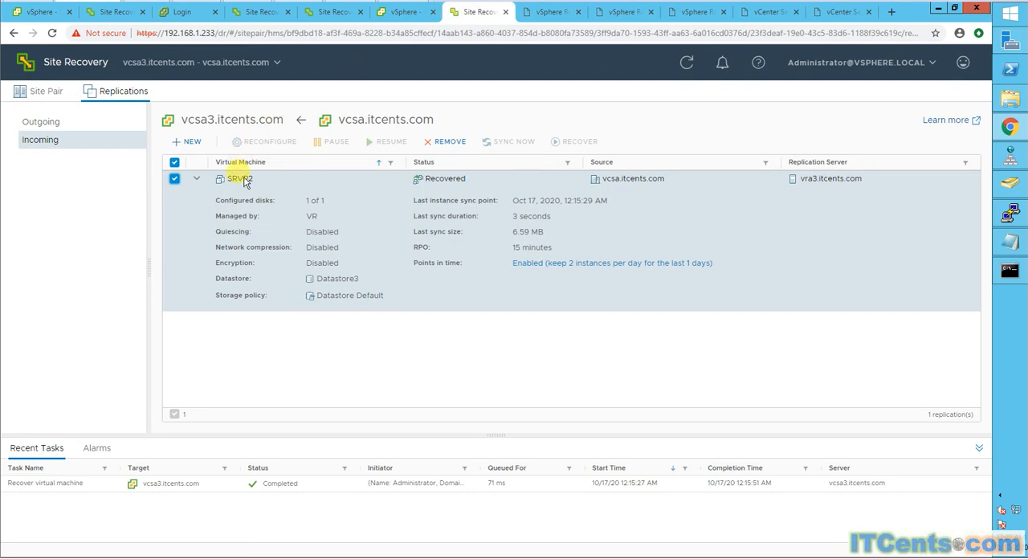
- Launch the web console of the recovered SRVR2 at vcsa3.itcents.com
click(407, 10)
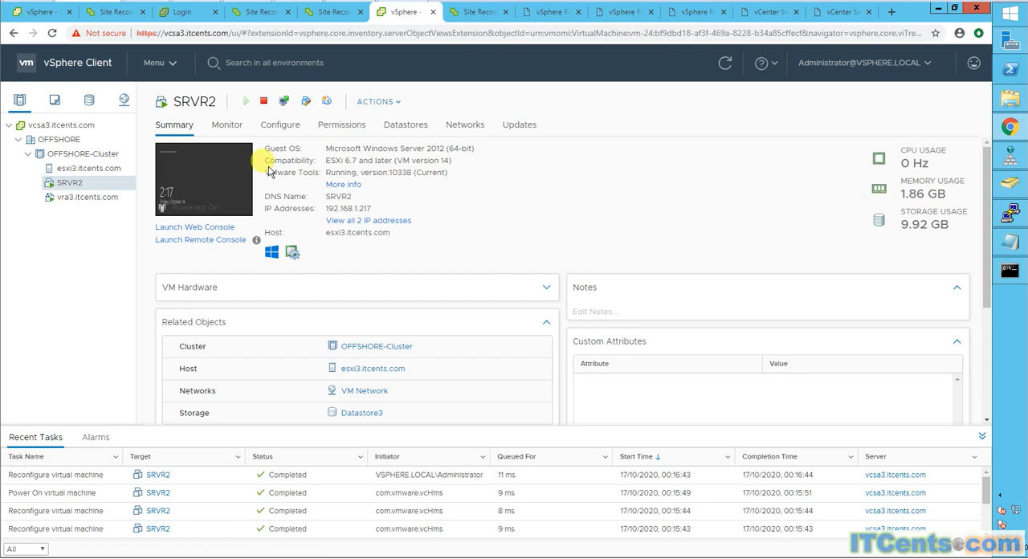
click(222, 203)
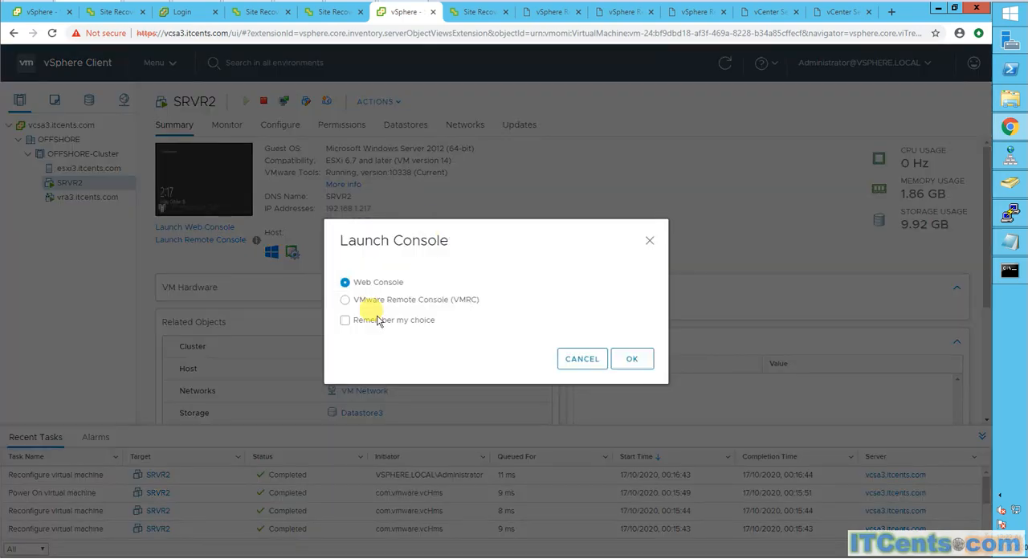
click(613, 359)
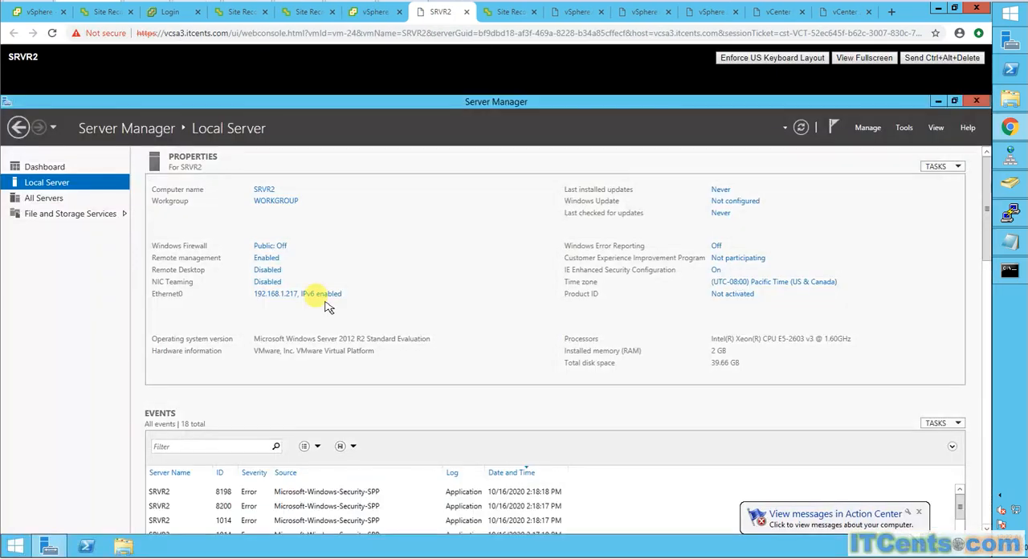
- Create a text document named "Test Docuemnt" in the Documents folder of the recovered SRVR2
click(123, 546)
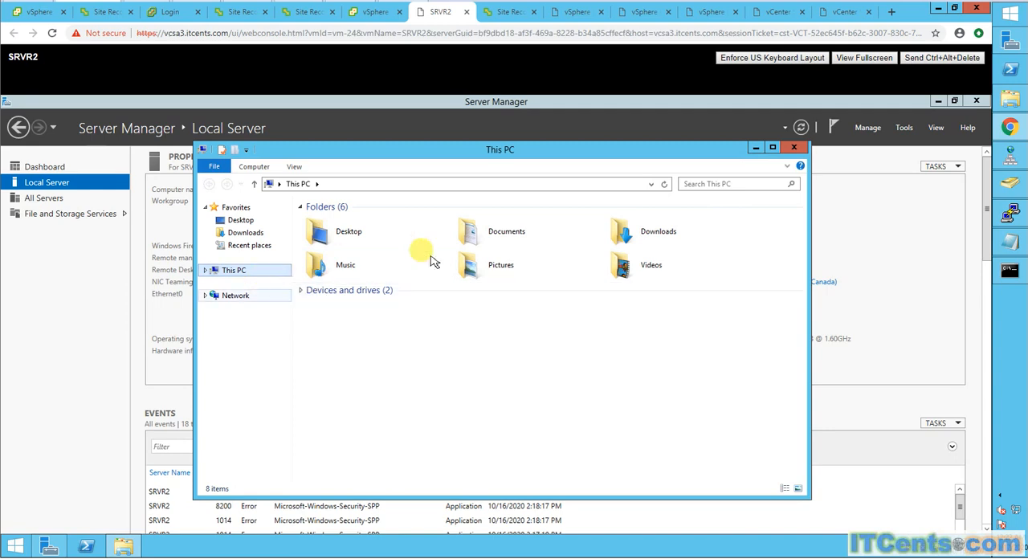
double_click(490, 238)
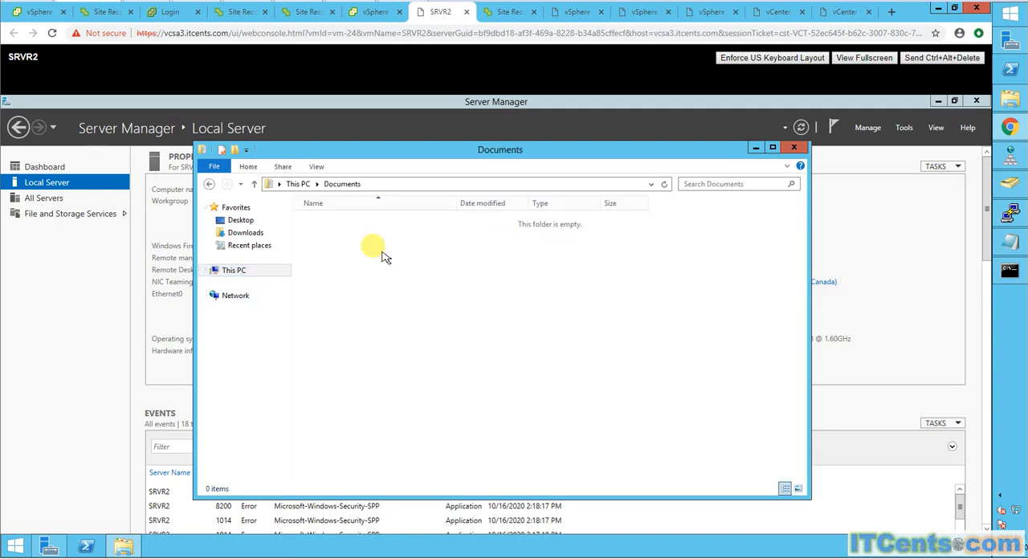
right_click(378, 251)
mouse_move(425, 374)
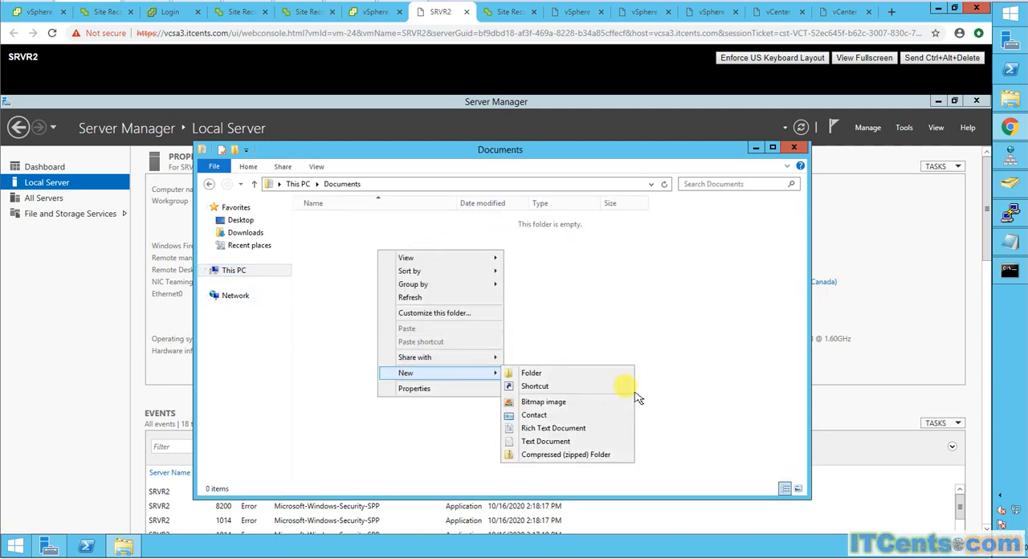
click(545, 442)
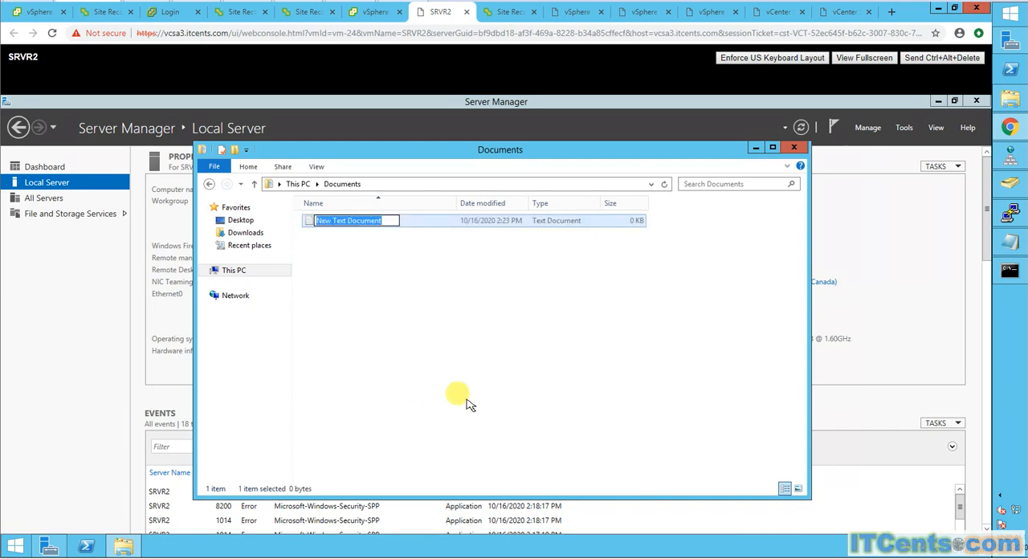
text(Test Do)
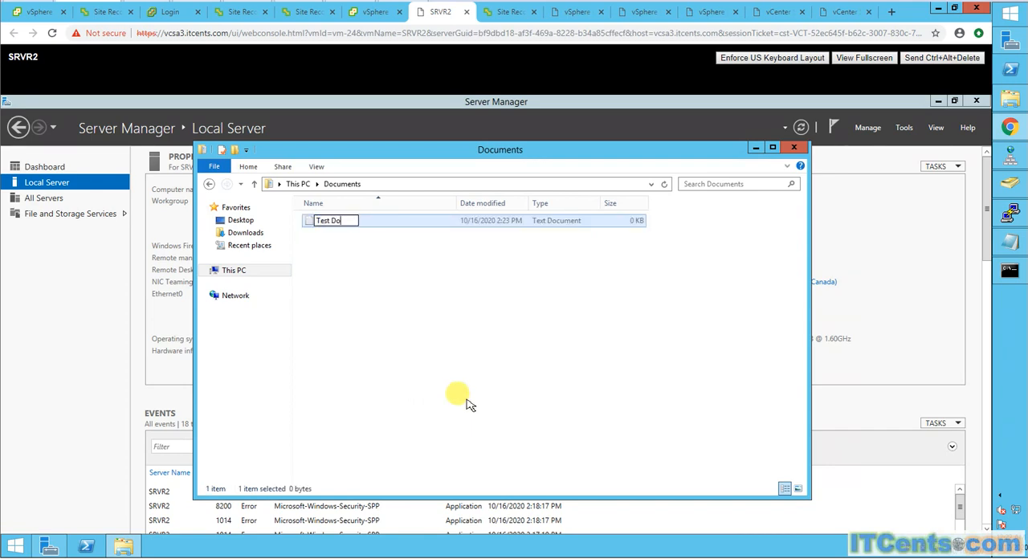
text(cuemnt)
click(324, 232)
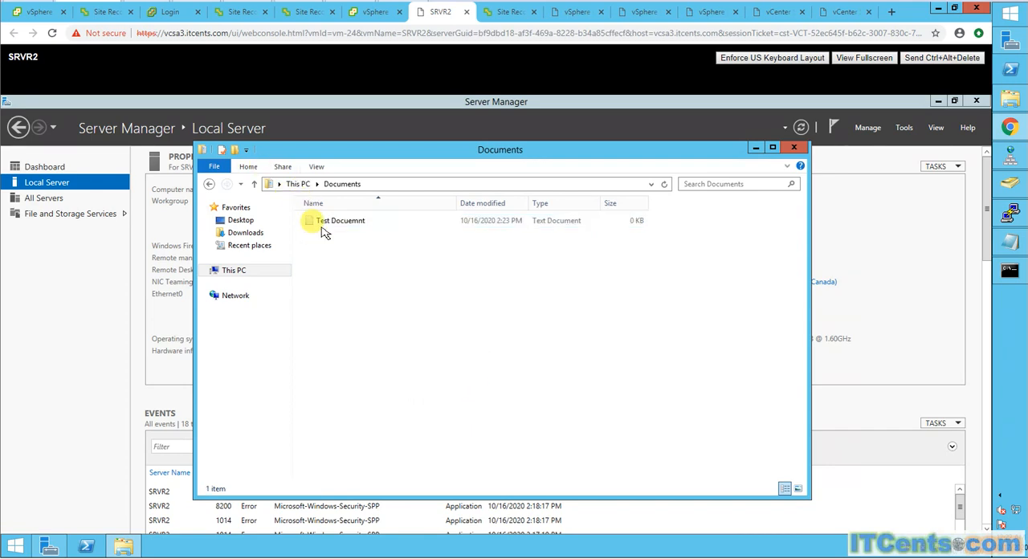
- Fill "Test Docuemnt" with four lines of random filler text, save it, and close Notepad and the Documents window
double_click(326, 230)
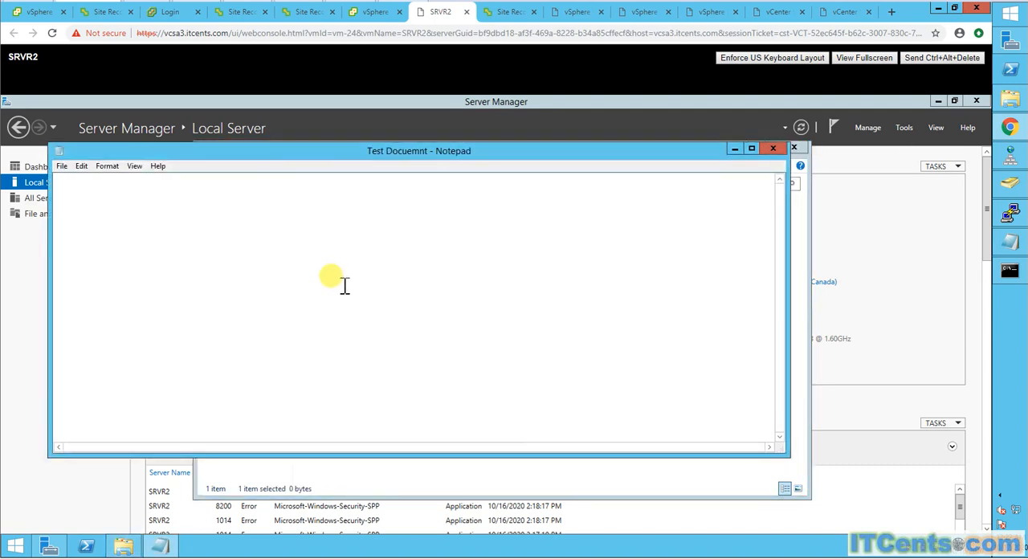
text(hrehrekhrweukrhewkrhewrjk we)
key(Return)
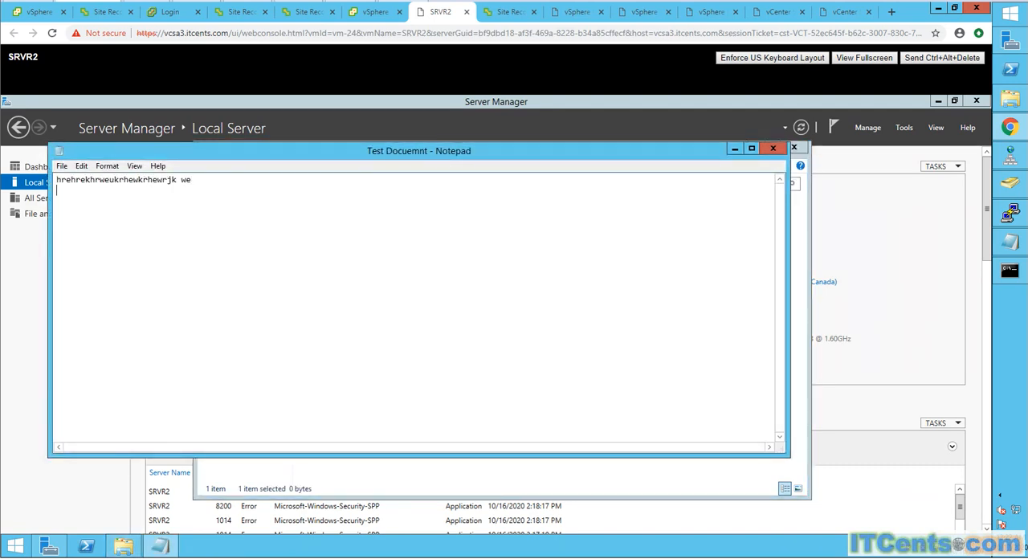
text(weurhweukrh uwehrwehr wehrwer werwe)
key(Return)
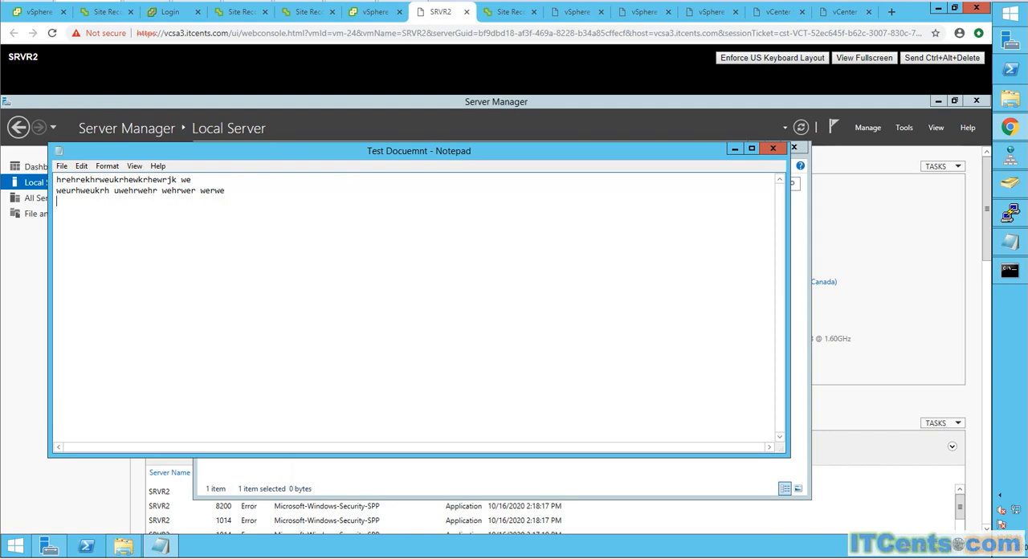
text(jehrukweurwehruwehrh werhwerhwer we)
key(Return)
text(hu)
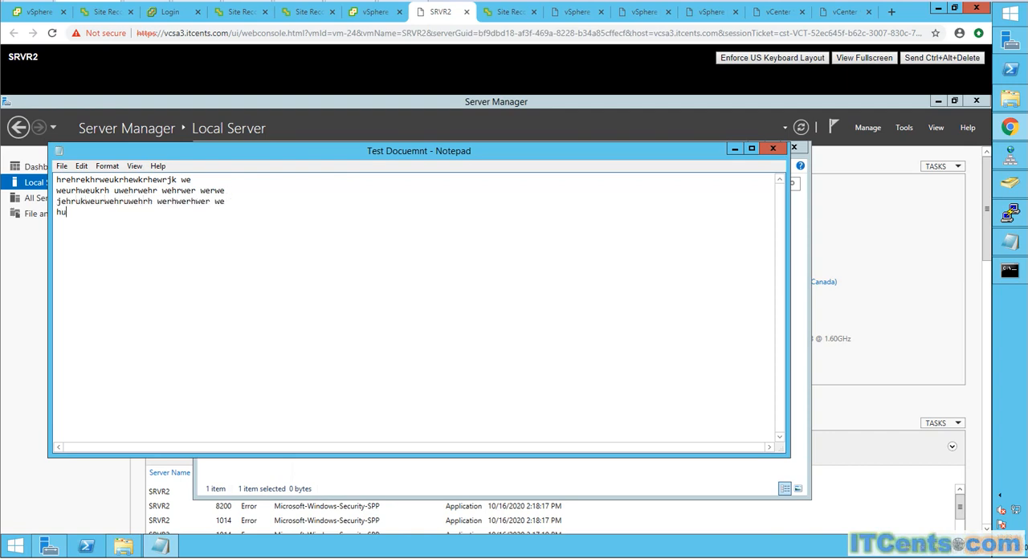
text(qghurgweurg eiiii ii)
click(62, 166)
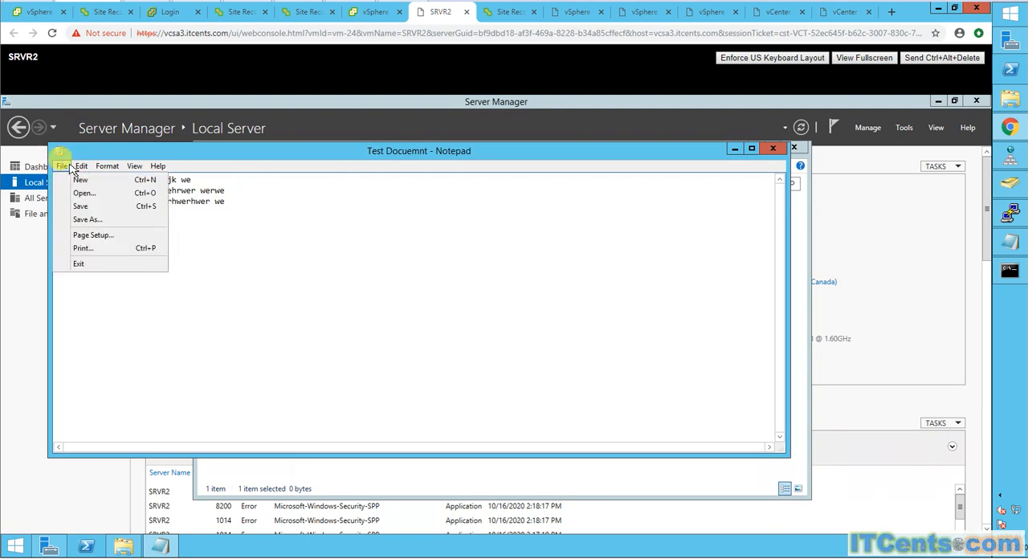
click(90, 207)
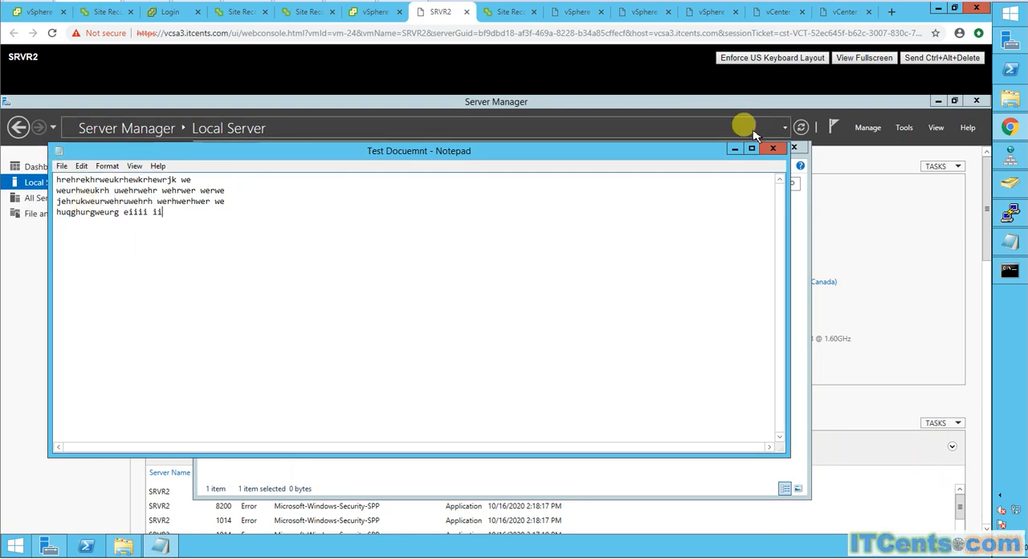
click(773, 148)
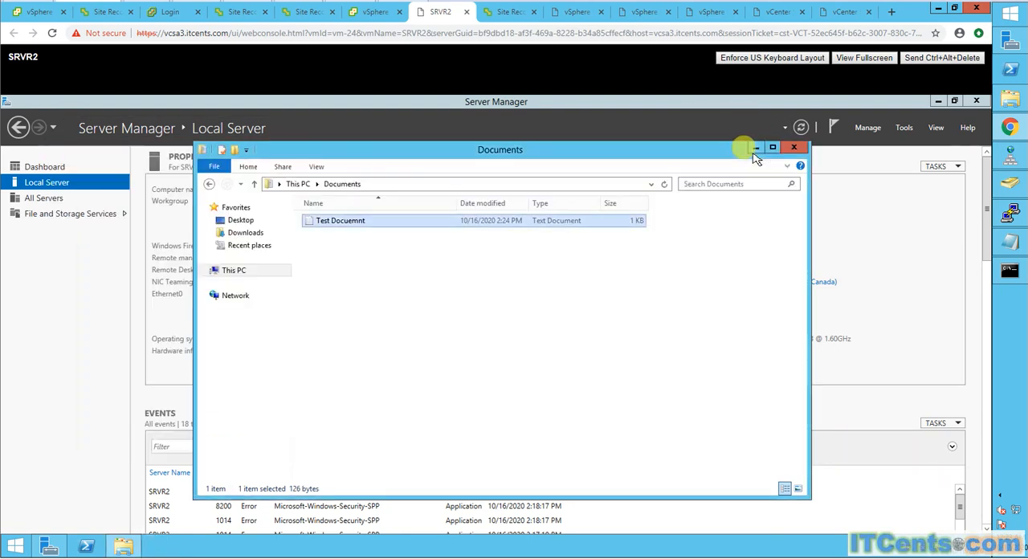
click(650, 343)
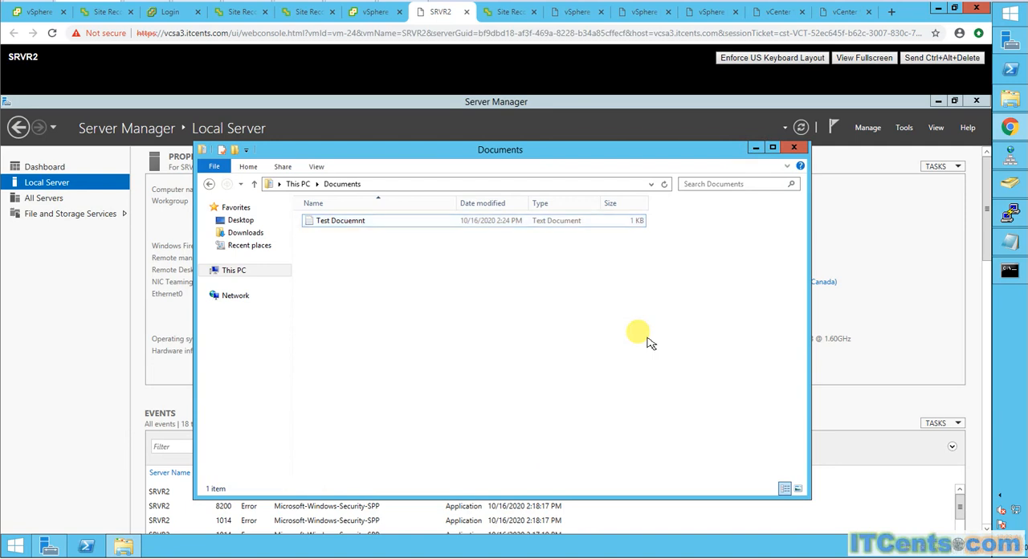
click(794, 148)
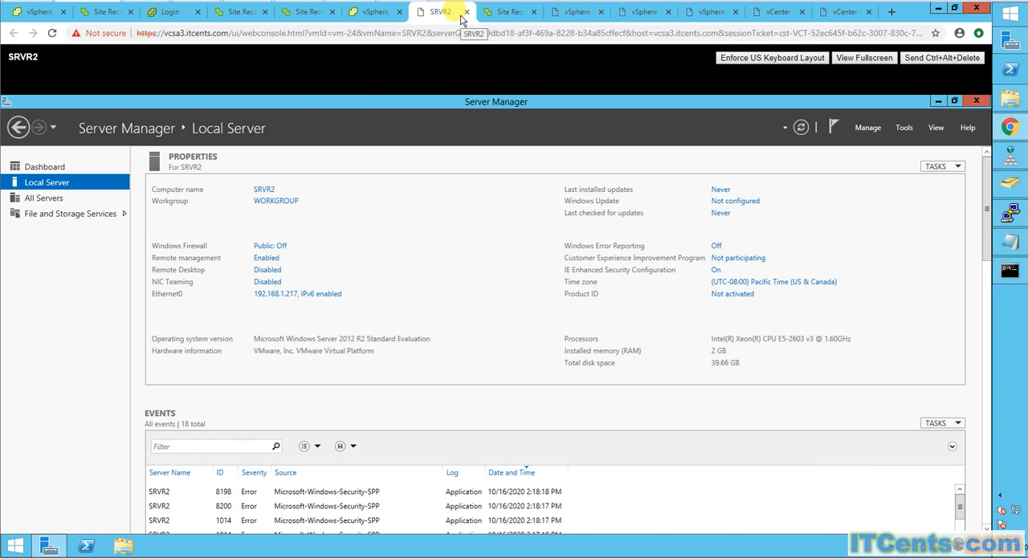
- Check SRVR2's outgoing replication entry again and power on the original SRVR2 VM at vcsa.itcents.com
click(92, 16)
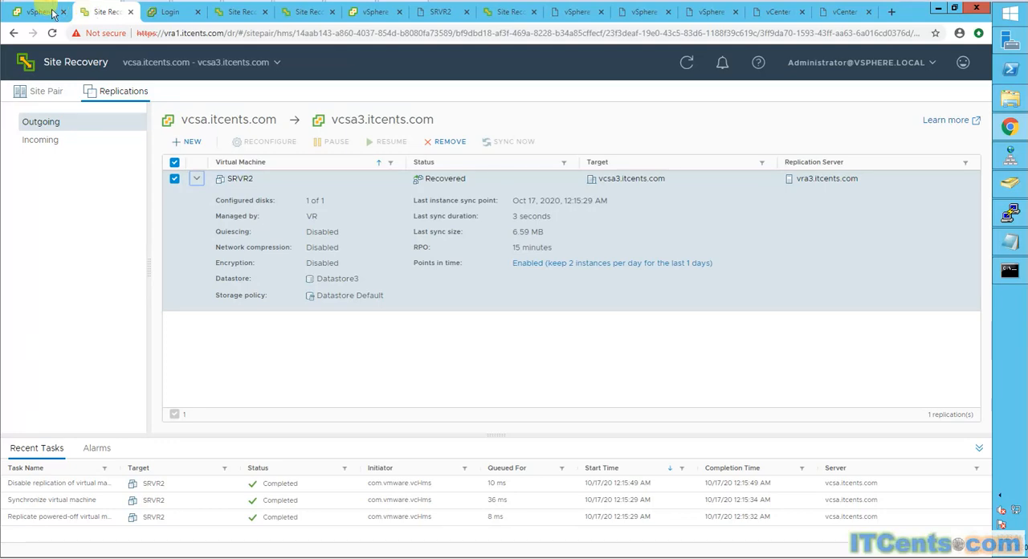
click(52, 13)
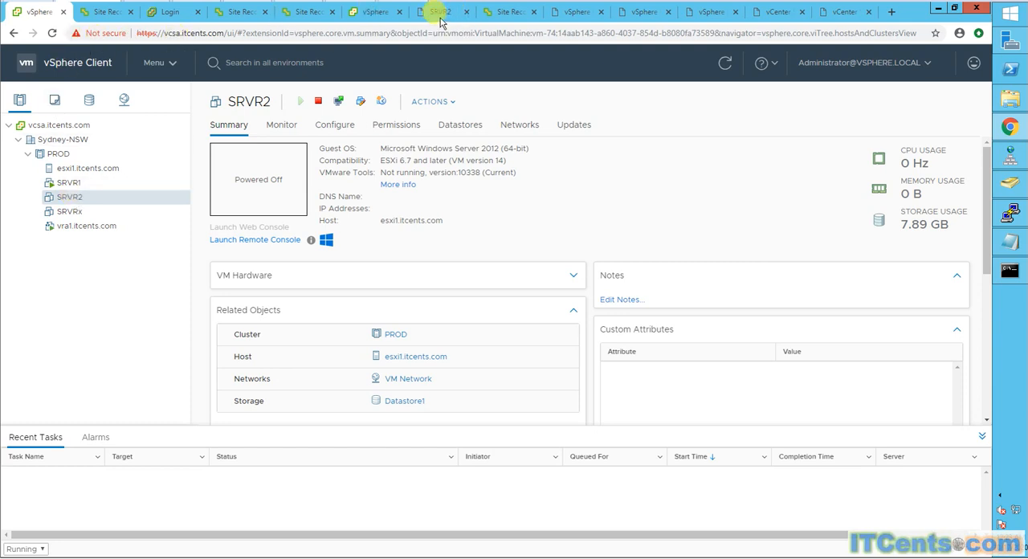
right_click(70, 203)
mouse_move(166, 104)
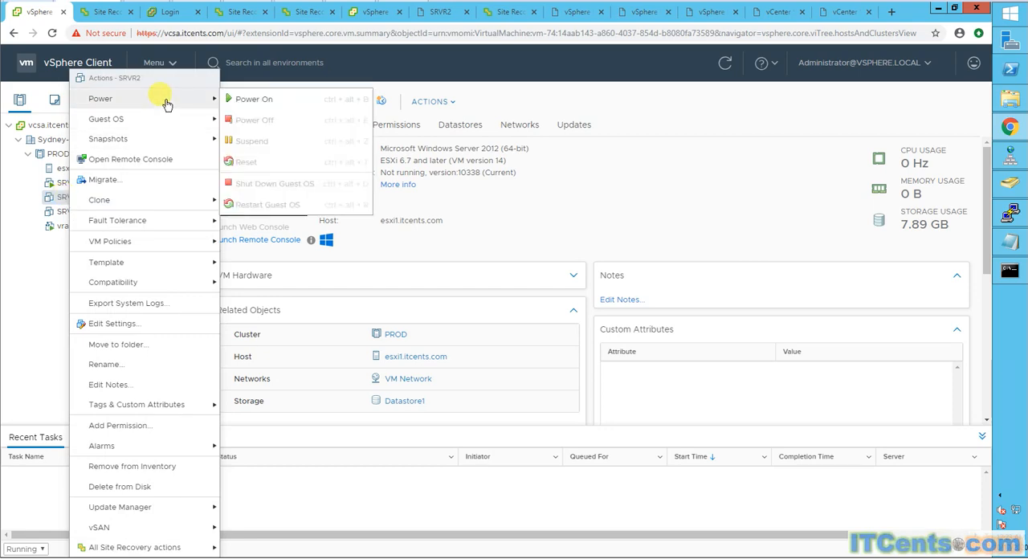
click(257, 99)
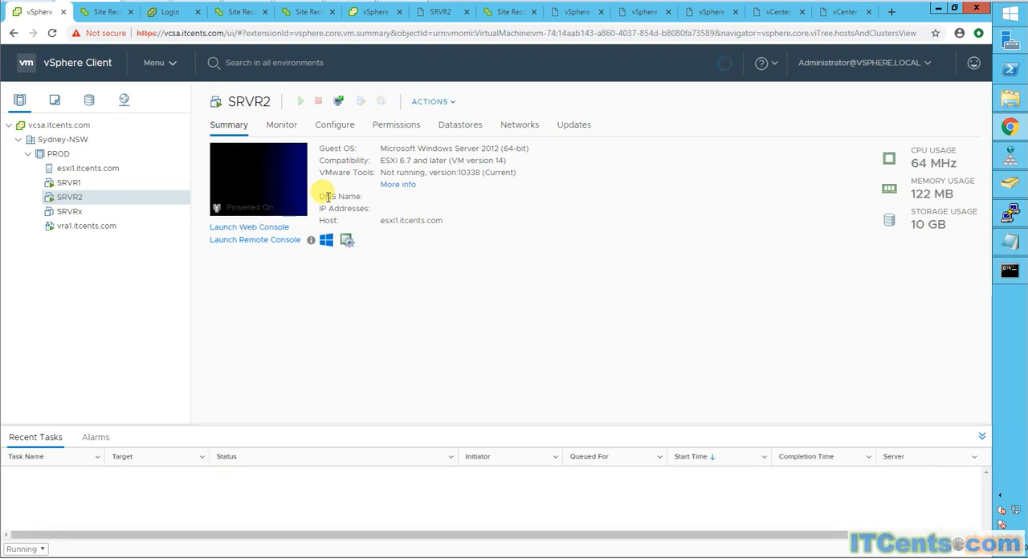
- Launch the web console of the original SRVR2 at vcsa.itcents.com and sign in as Administrator with the account password
click(260, 177)
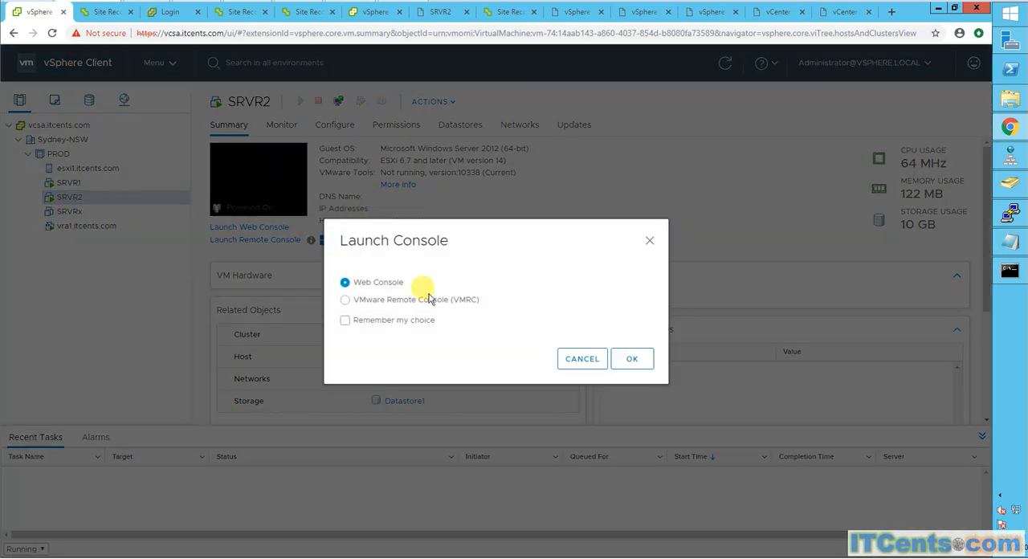
click(625, 359)
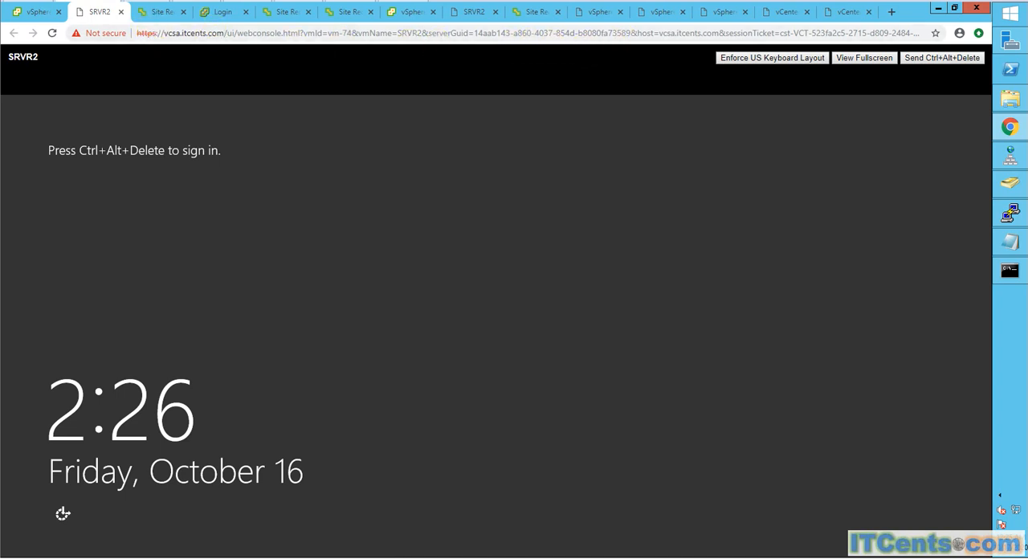
click(922, 64)
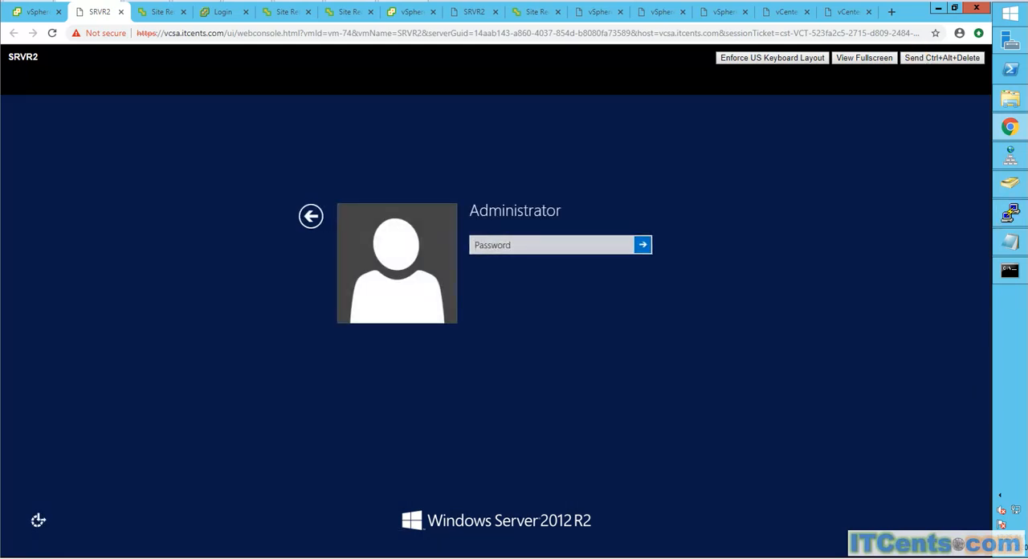
click(602, 243)
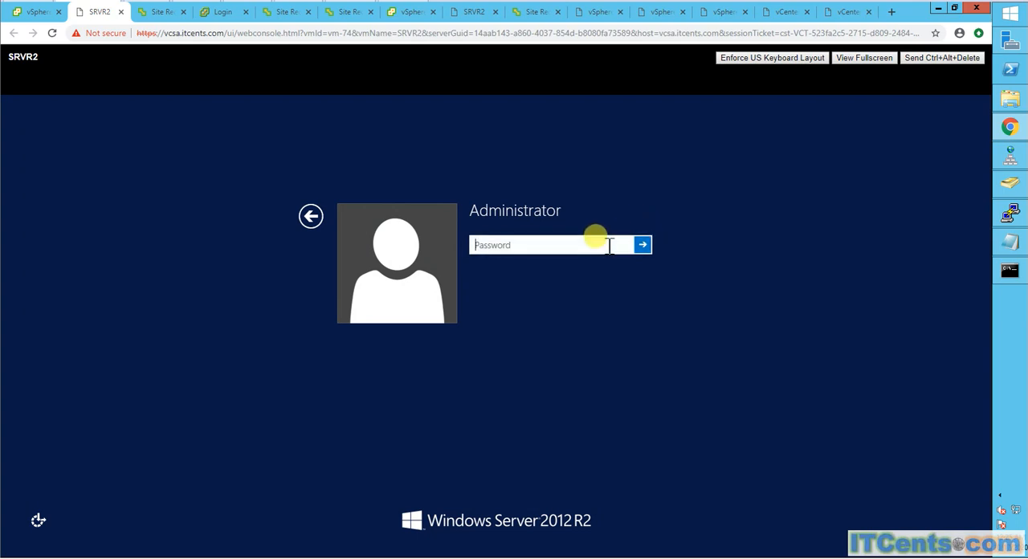
text(***)
key(Return)
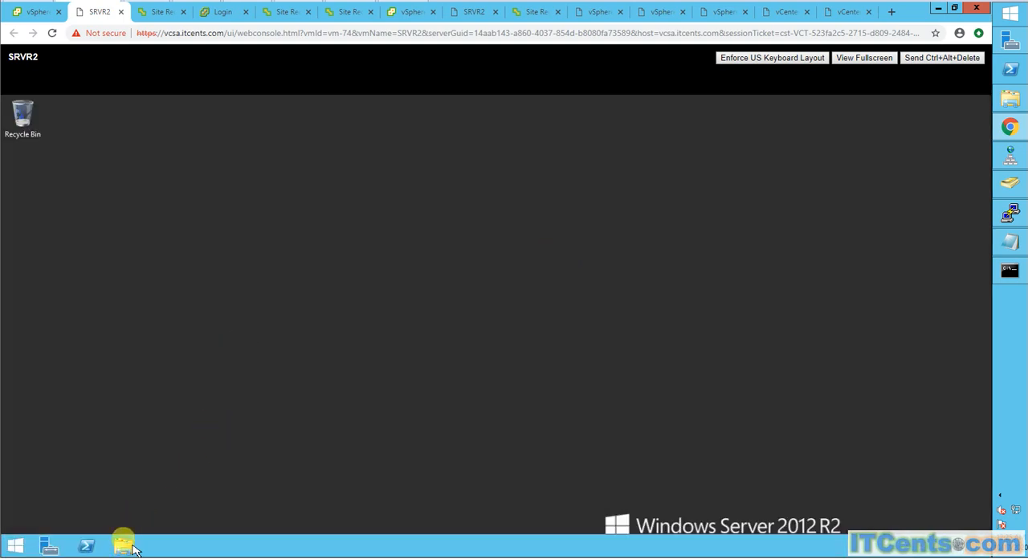
- Open the Documents folder on the original SRVR2 to check whether the test document exists there
click(128, 547)
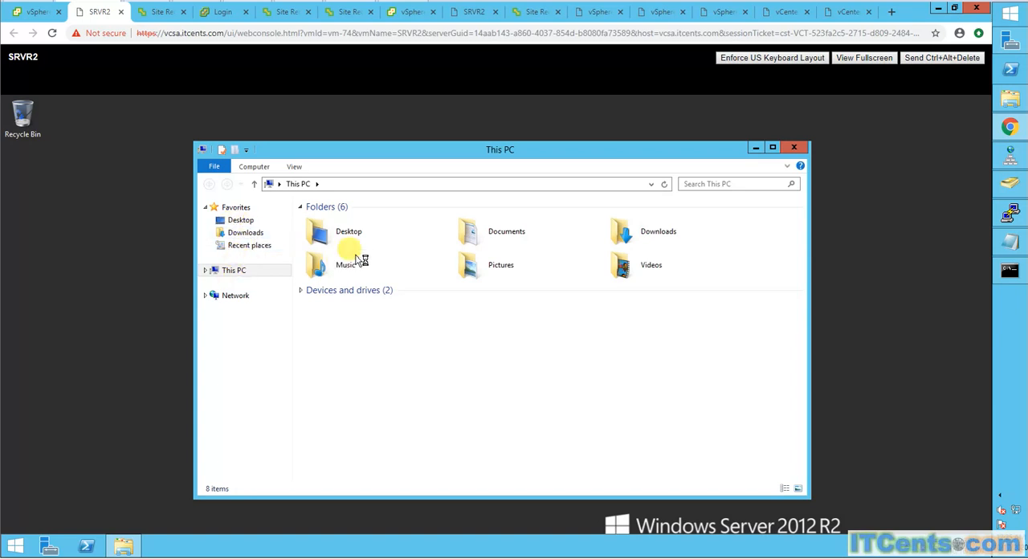
double_click(514, 234)
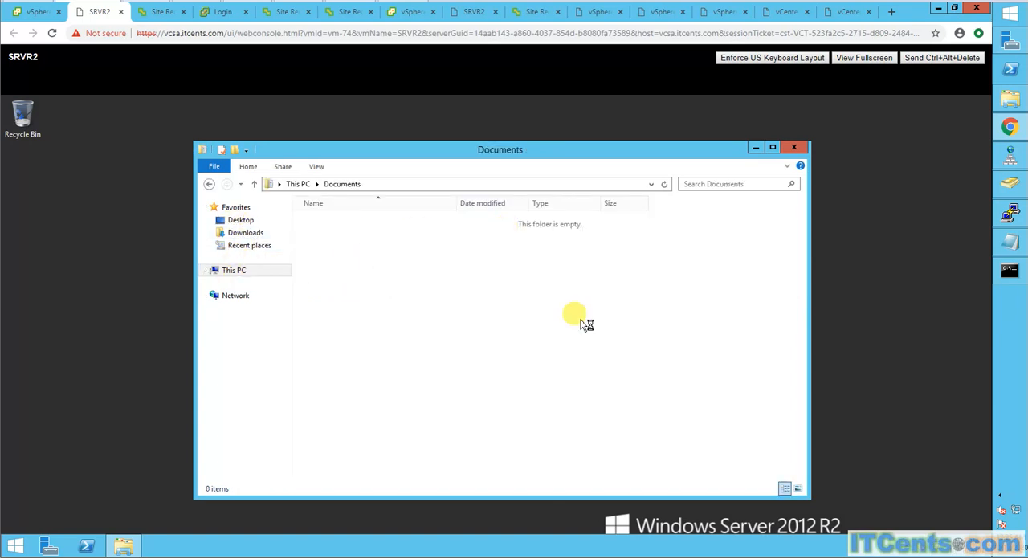
click(939, 530)
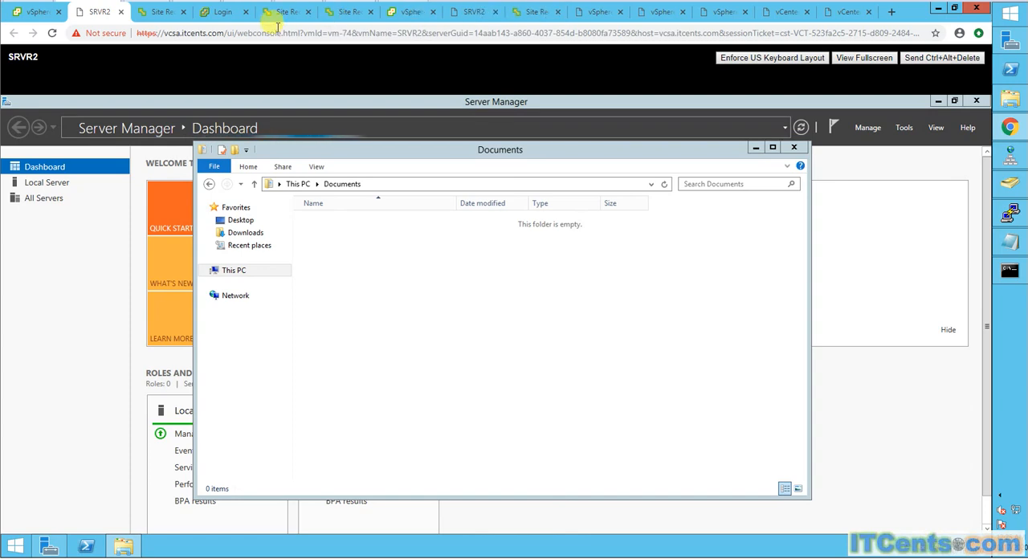
- Compare the consoles of the recovered and original SRVR2 and check the continuous ping to 192.168.1.217
click(472, 12)
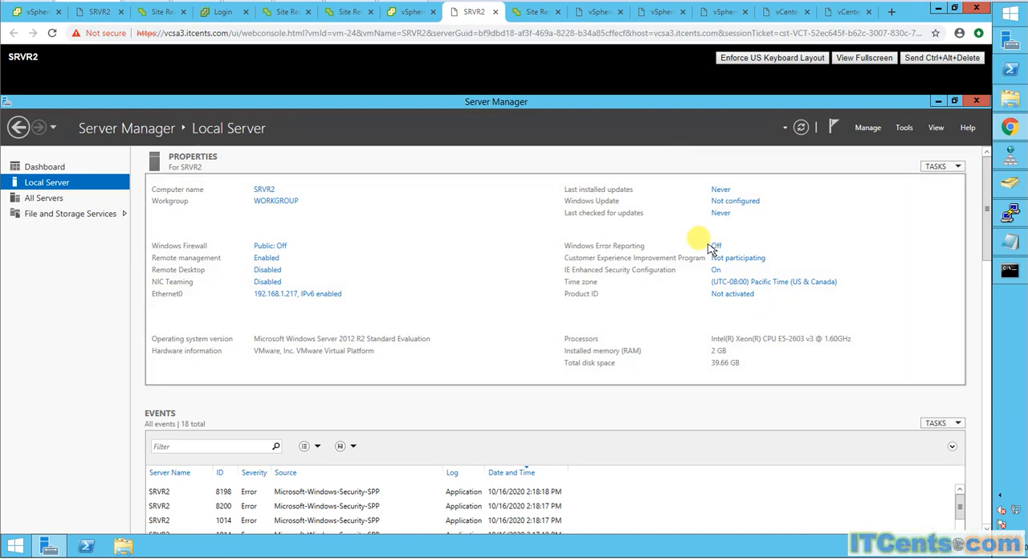
click(1010, 277)
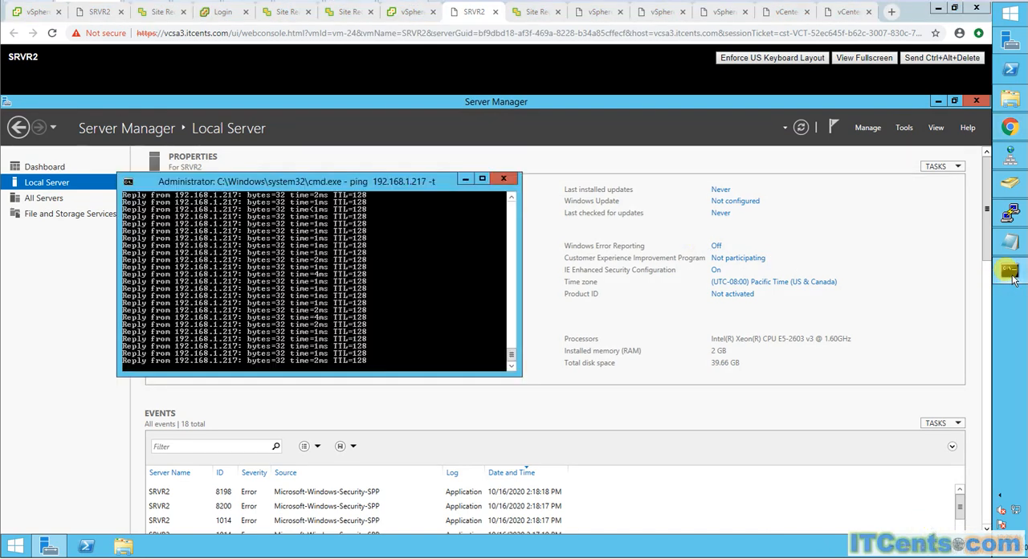
click(467, 180)
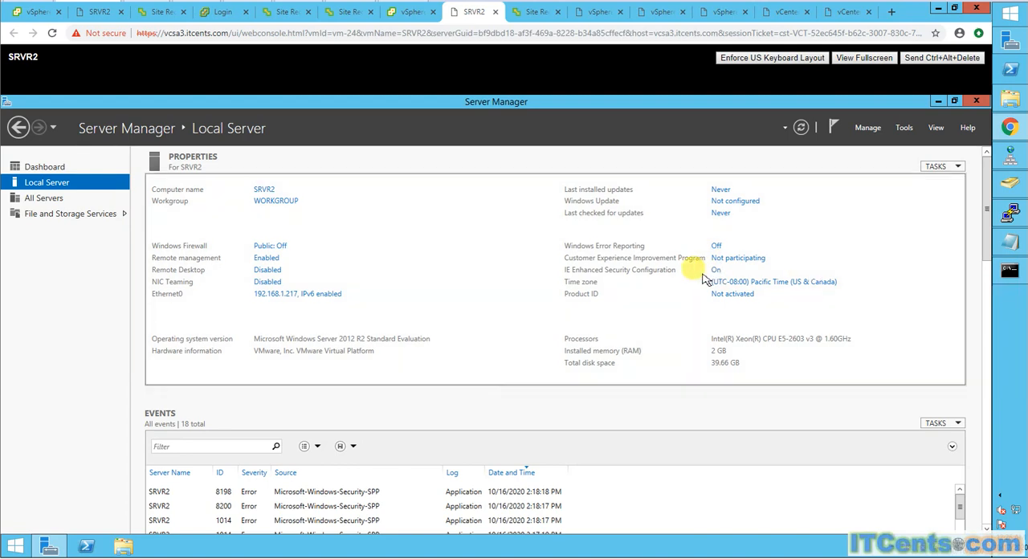
click(107, 18)
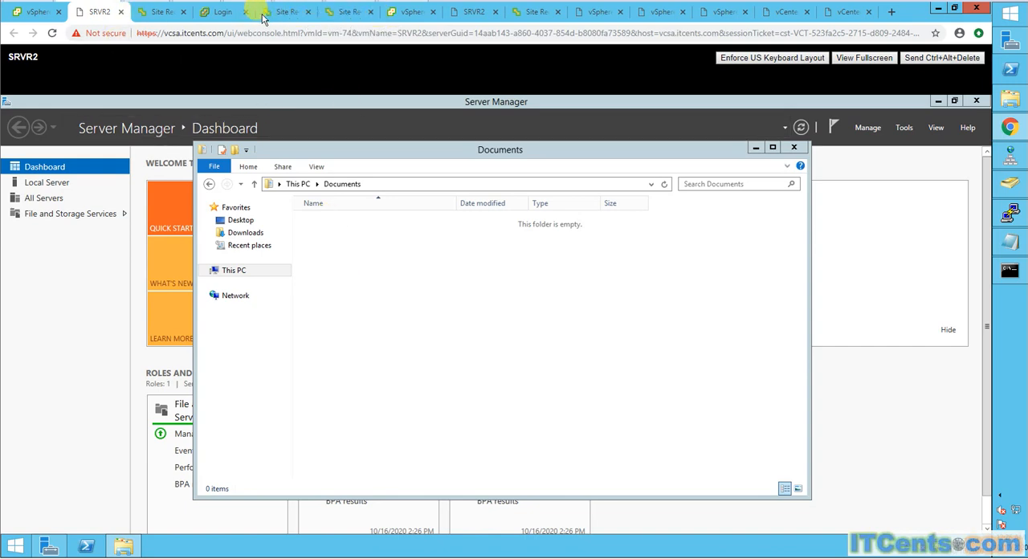
click(475, 13)
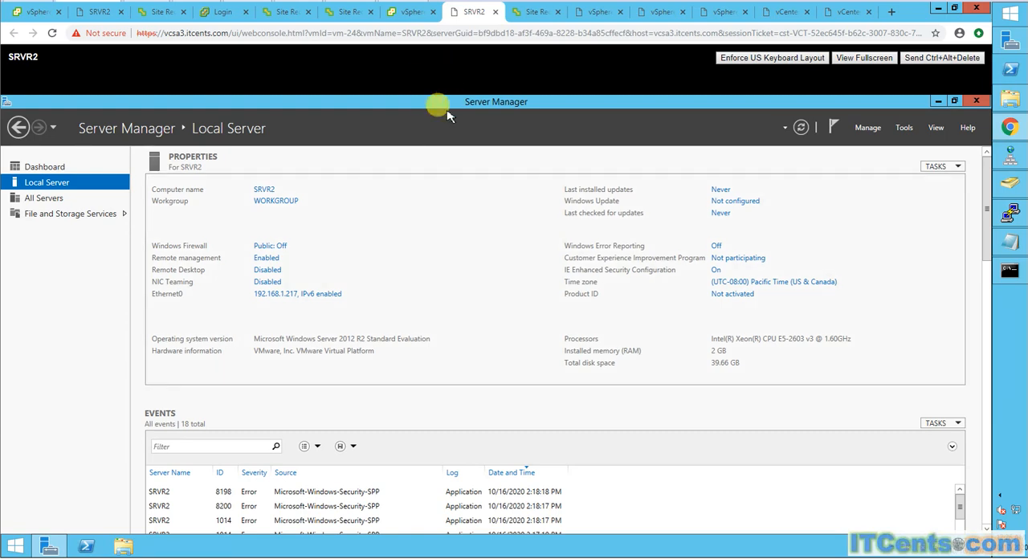
click(98, 11)
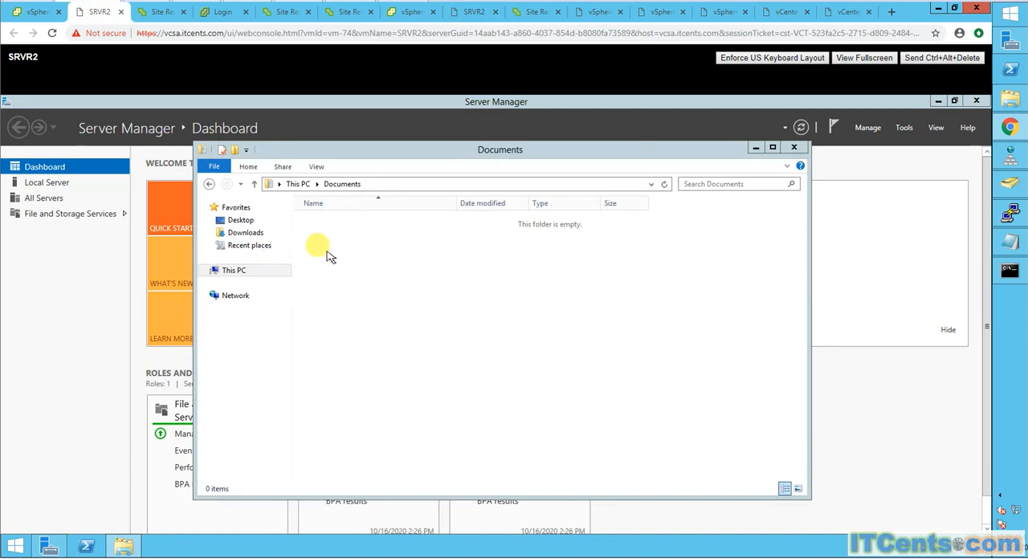
- Close the Documents and Server Manager windows on the original SRVR2
click(793, 148)
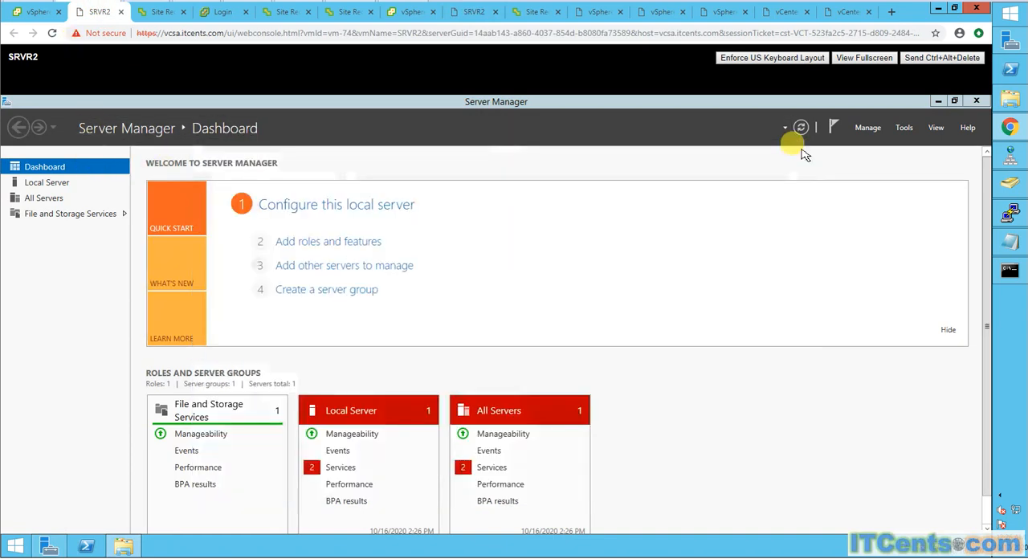
click(975, 101)
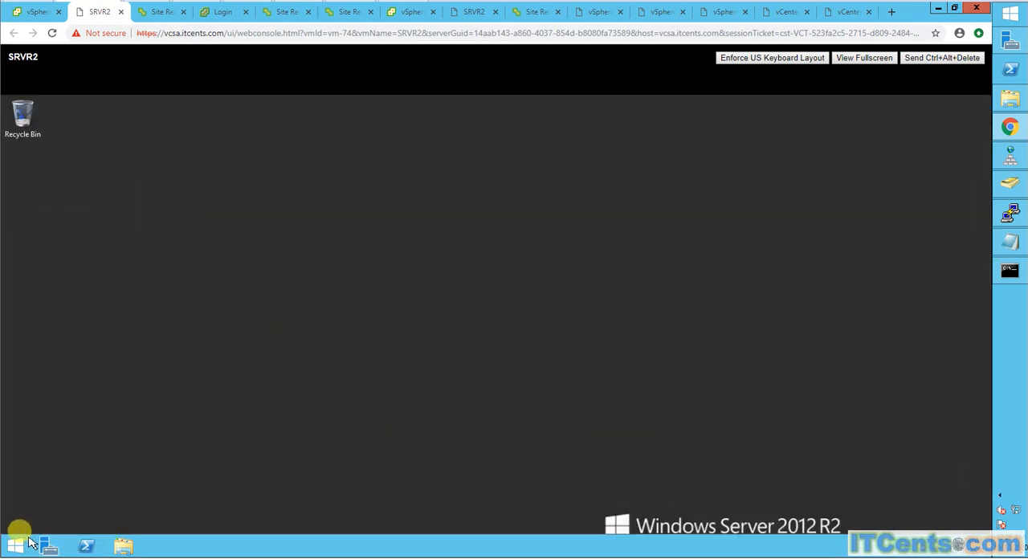
right_click(24, 544)
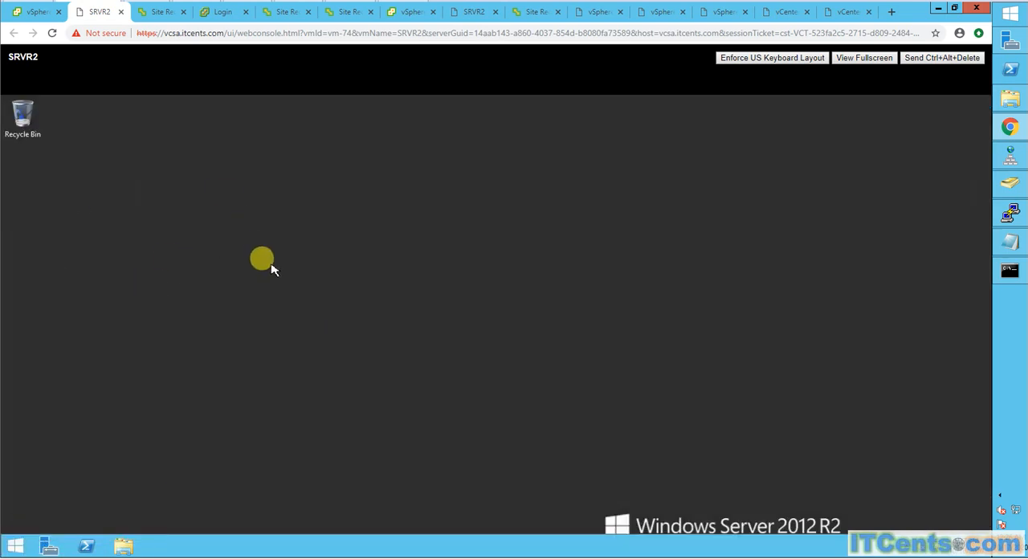
click(261, 258)
- Inspect the Network adapter 1 settings of the original SRVR2 at vcsa.itcents.com and close them without changes
click(38, 15)
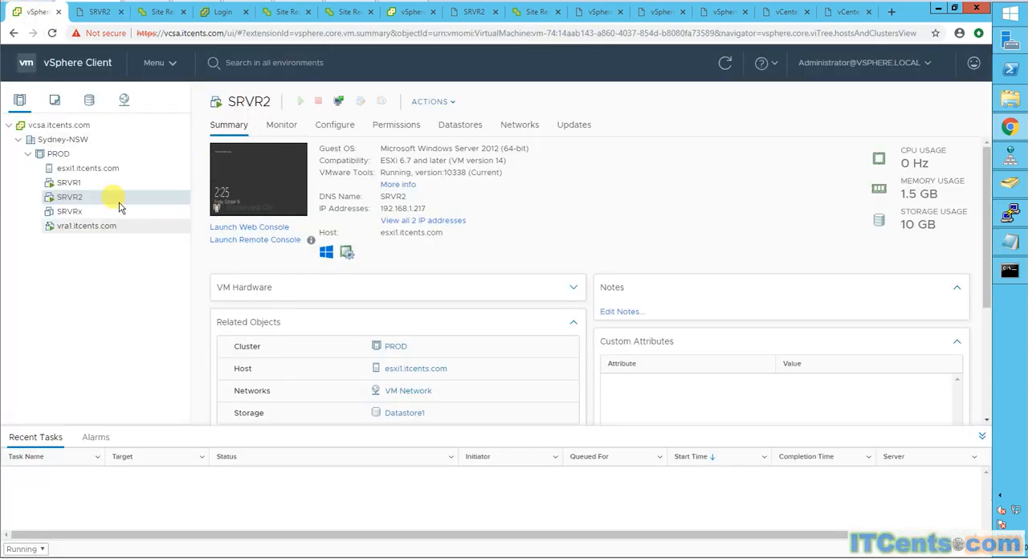
right_click(70, 198)
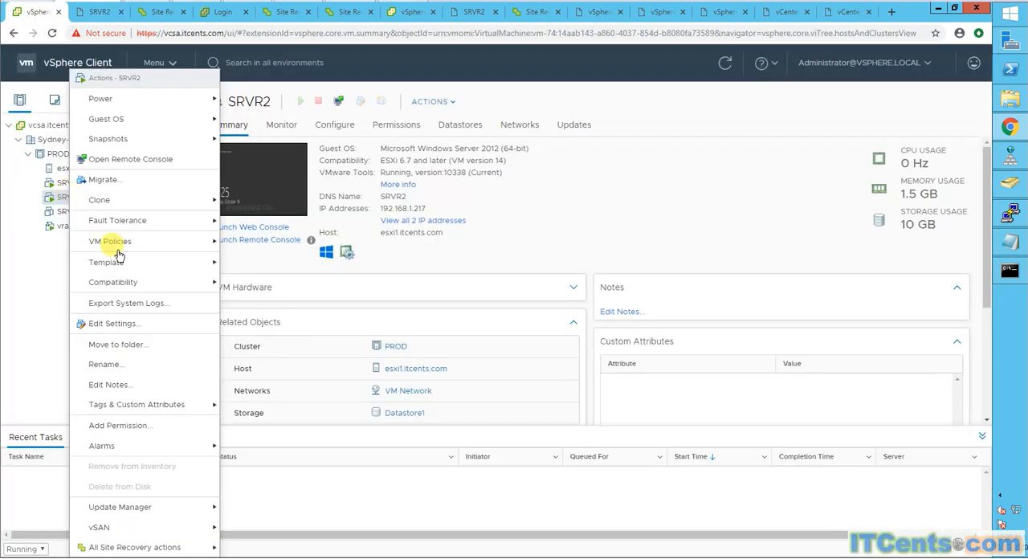
click(112, 323)
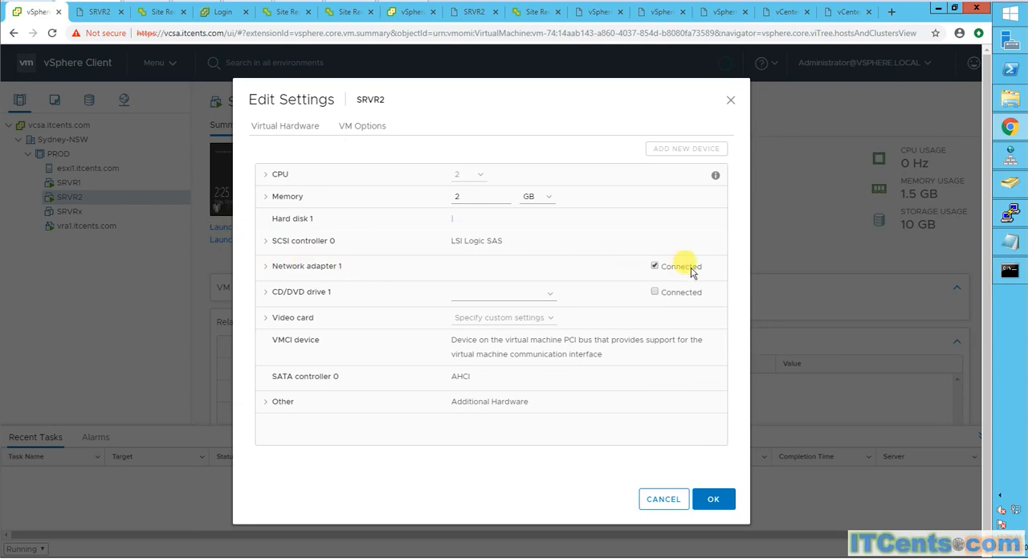
click(267, 269)
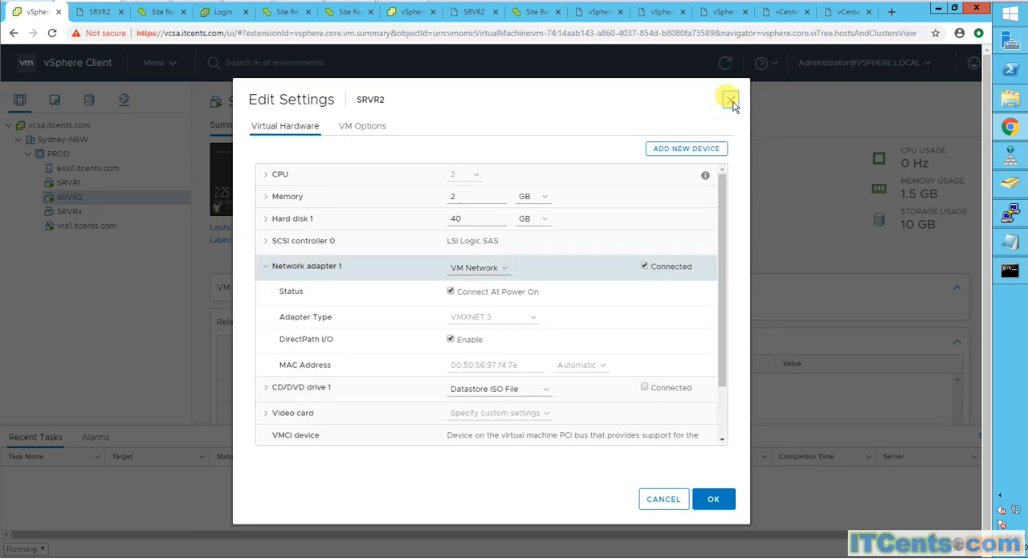
click(730, 101)
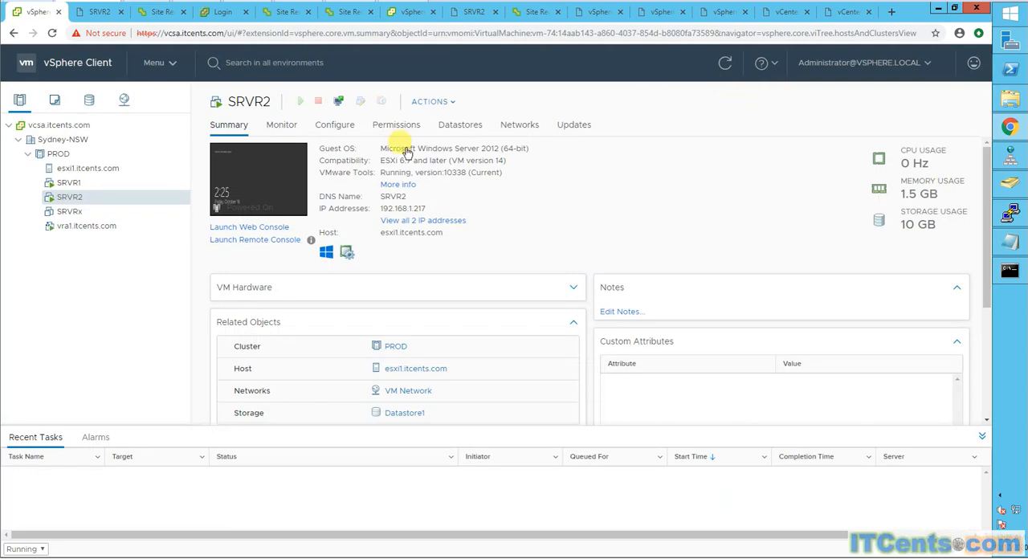
- Shut down the guest OS of the original SRVR2 at vcsa.itcents.com
right_click(69, 200)
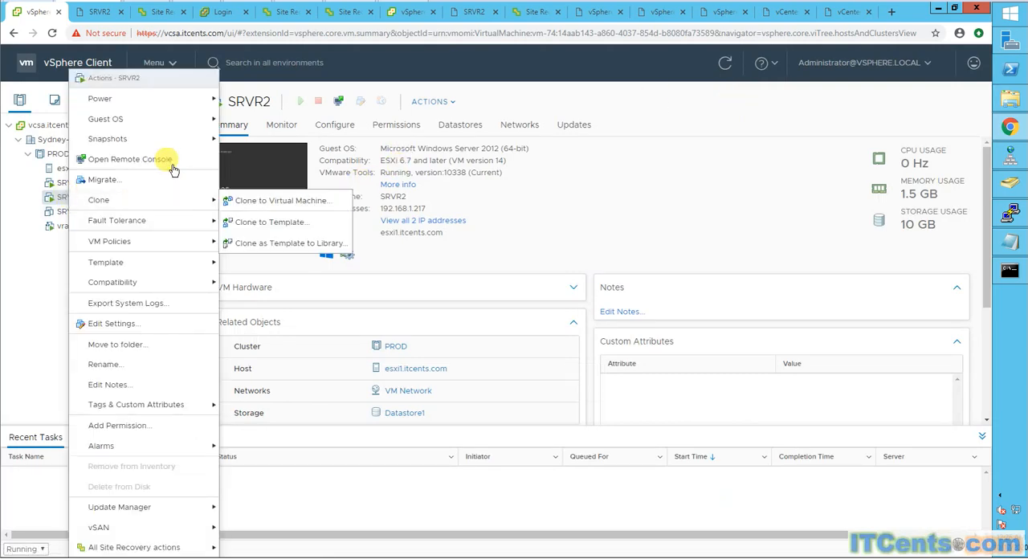
mouse_move(167, 105)
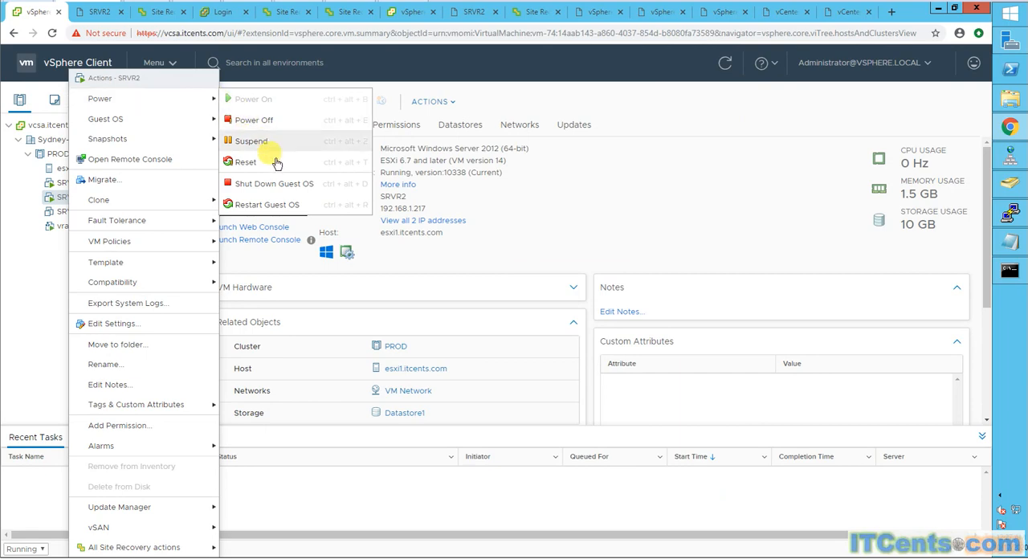
click(267, 186)
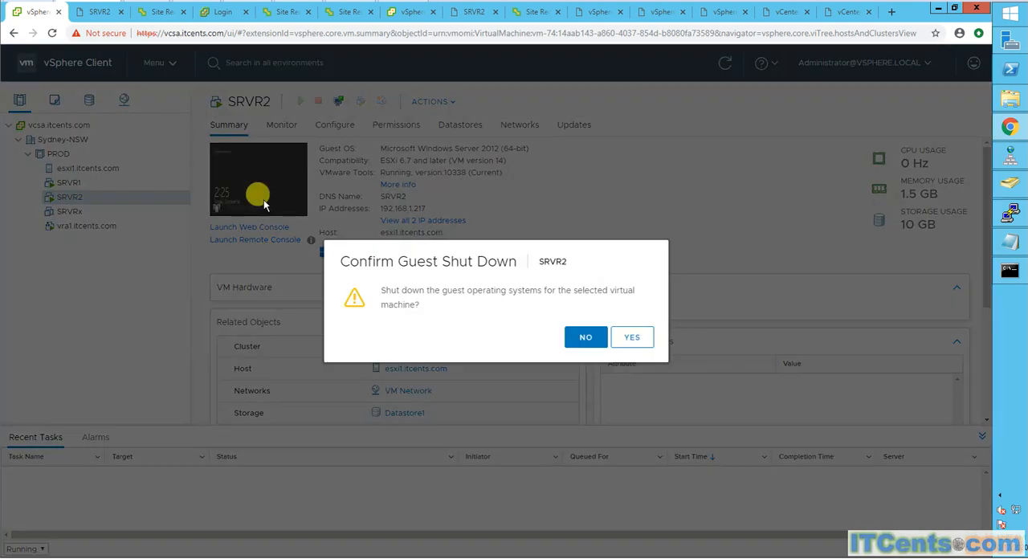
click(632, 344)
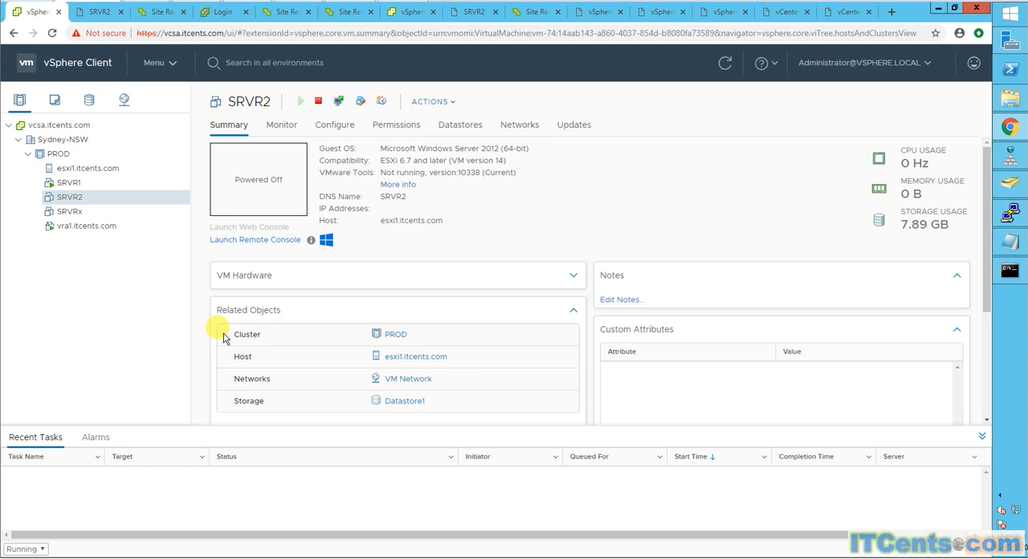
- Check the running ping to 192.168.1.217 again and view the recovered SRVR2's console at vcsa3.itcents.com
click(1005, 275)
click(465, 177)
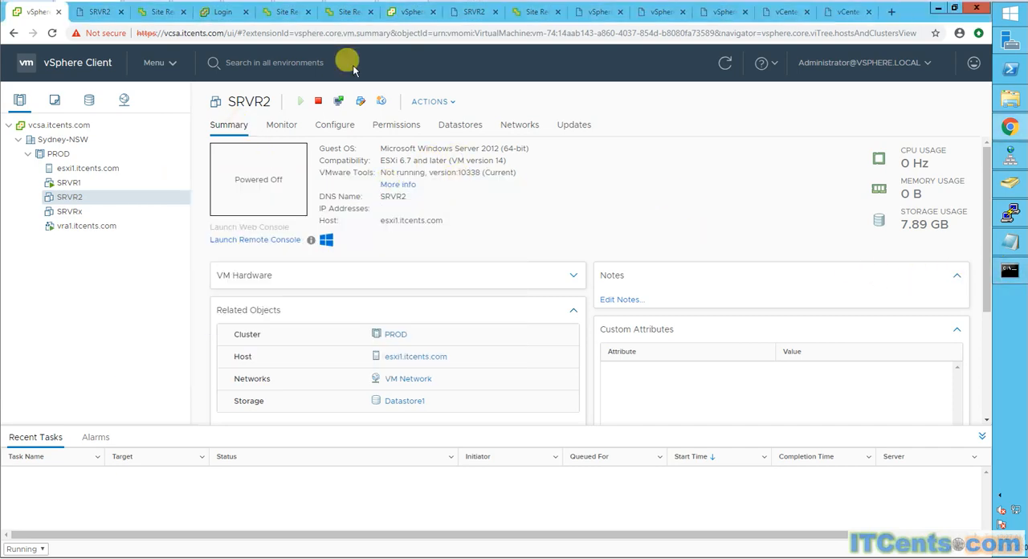
click(474, 13)
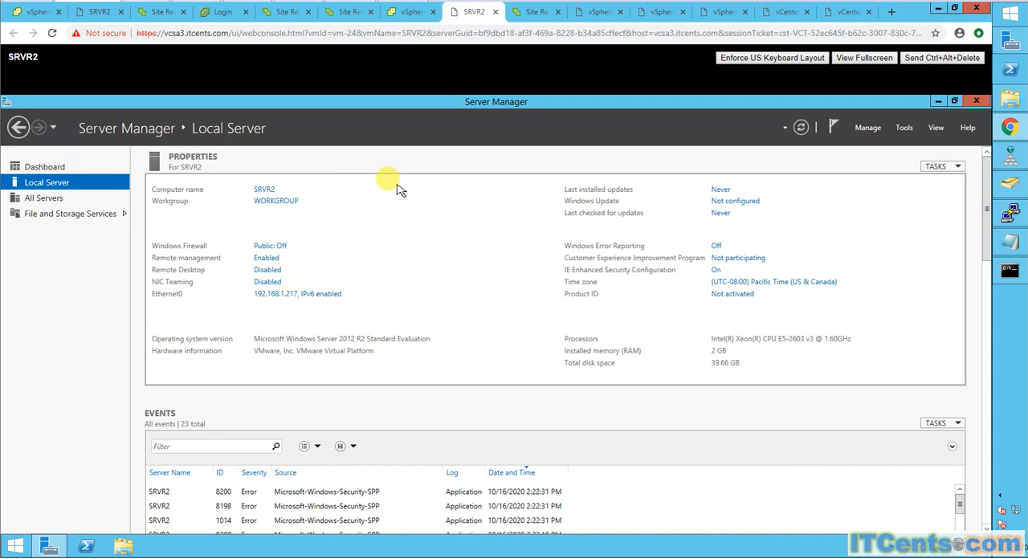
- Remove SRVR2's incoming replication from vcsa.itcents.com in Site Recovery, stopping it gracefully
click(535, 12)
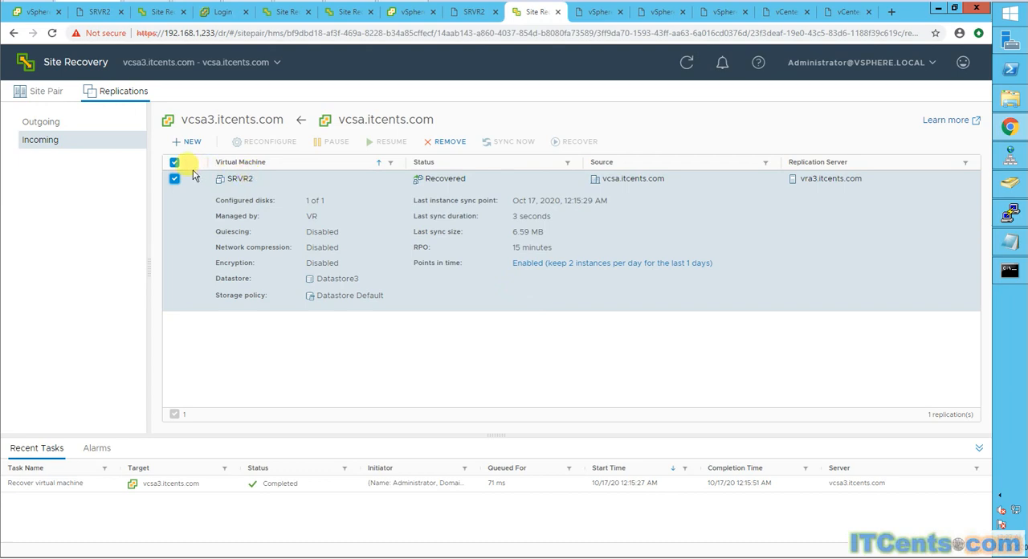
click(440, 143)
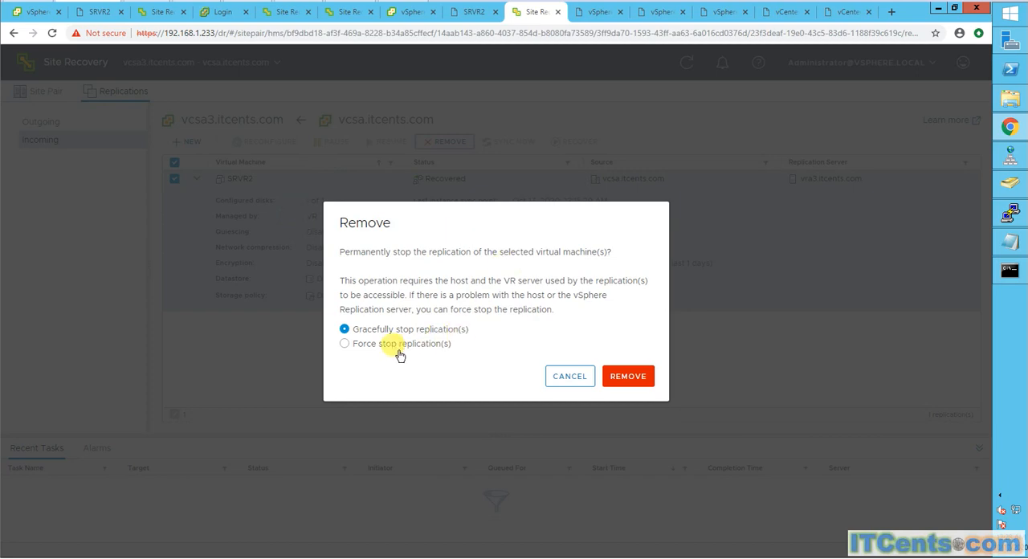
click(627, 376)
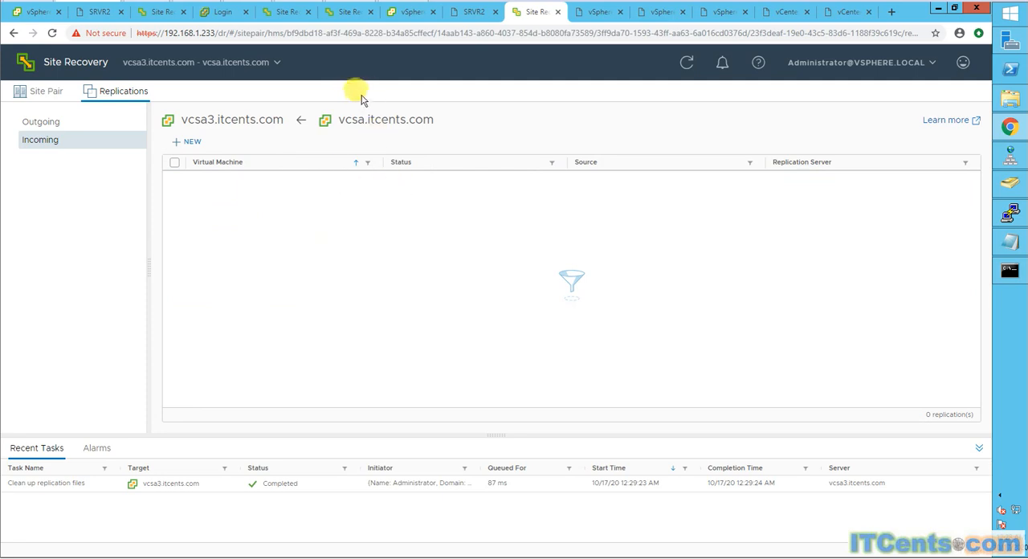
- Check the recovered SRVR2's console and summary at vcsa3.itcents.com, reloading the vSphere Client page
click(471, 12)
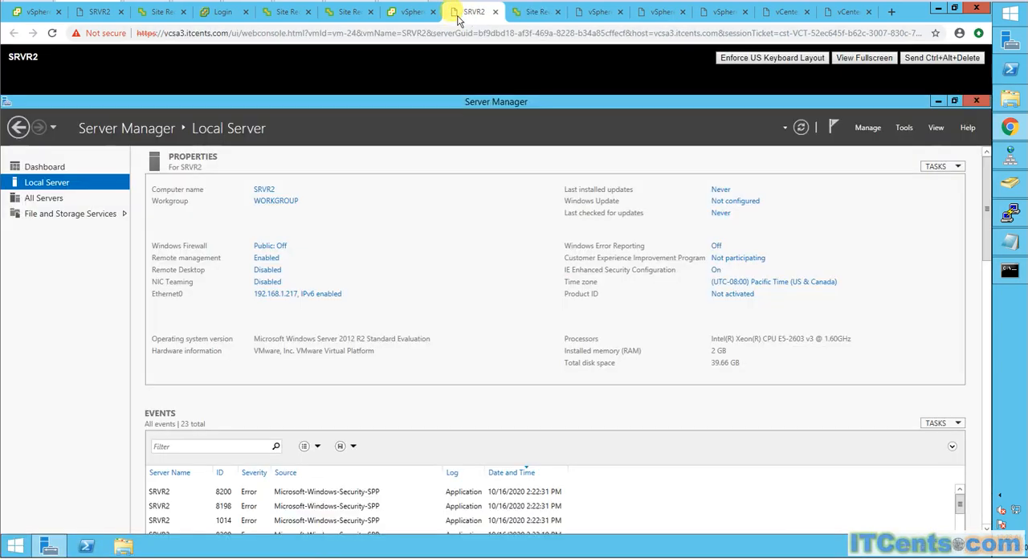
click(404, 12)
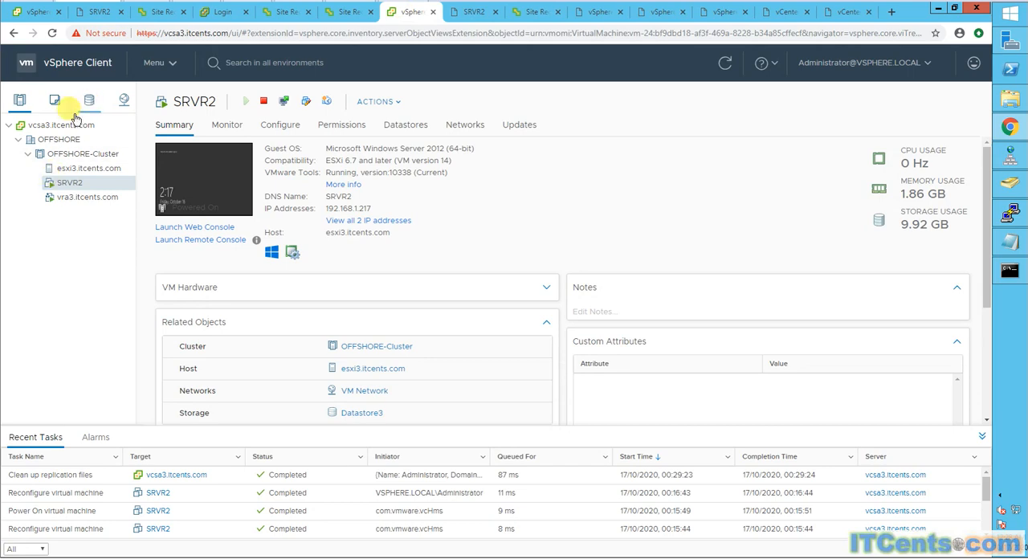
click(51, 34)
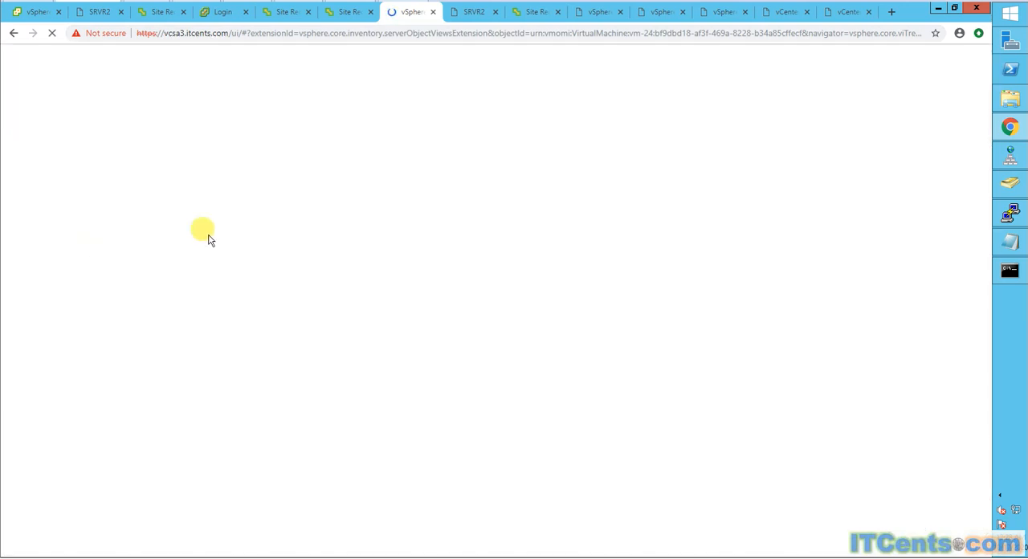
click(472, 12)
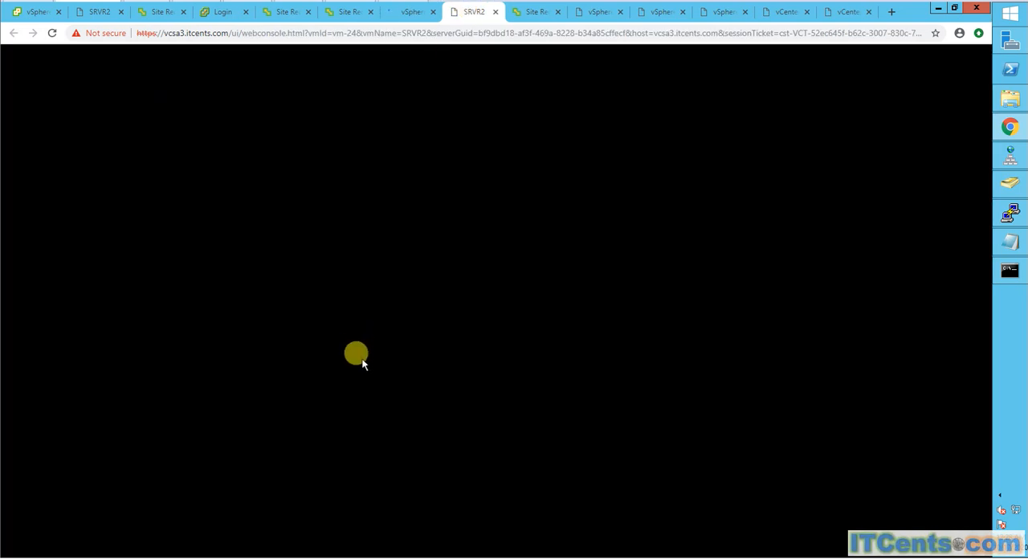
- View the recovered SRVR2's console again and its reloaded summary at vcsa3.itcents.com, dismissing the license expiry banner
click(404, 16)
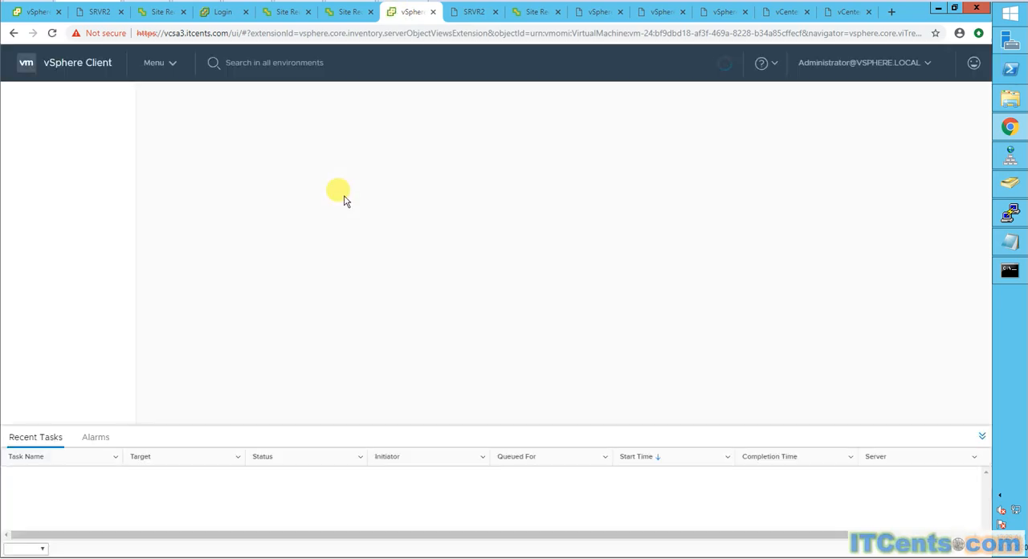
click(455, 13)
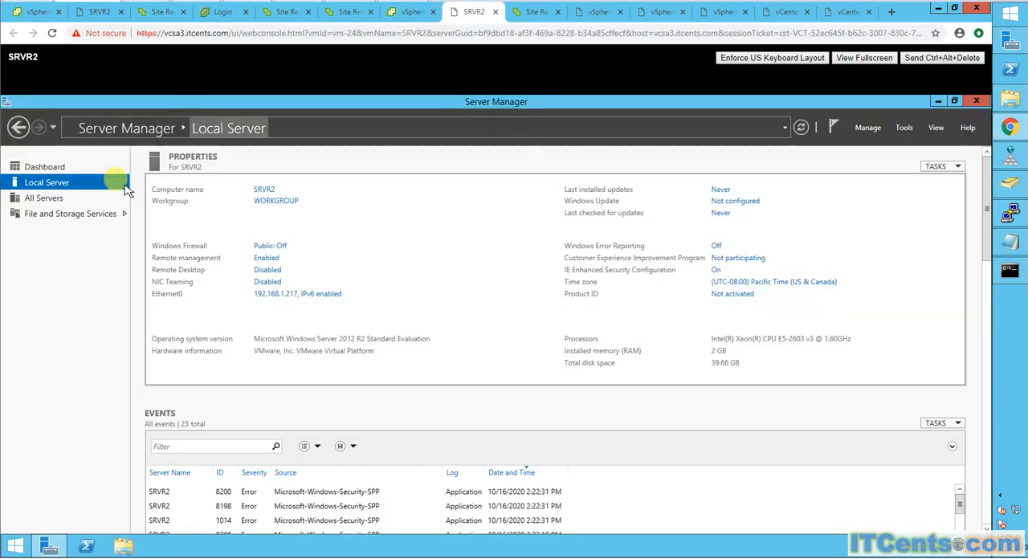
click(408, 11)
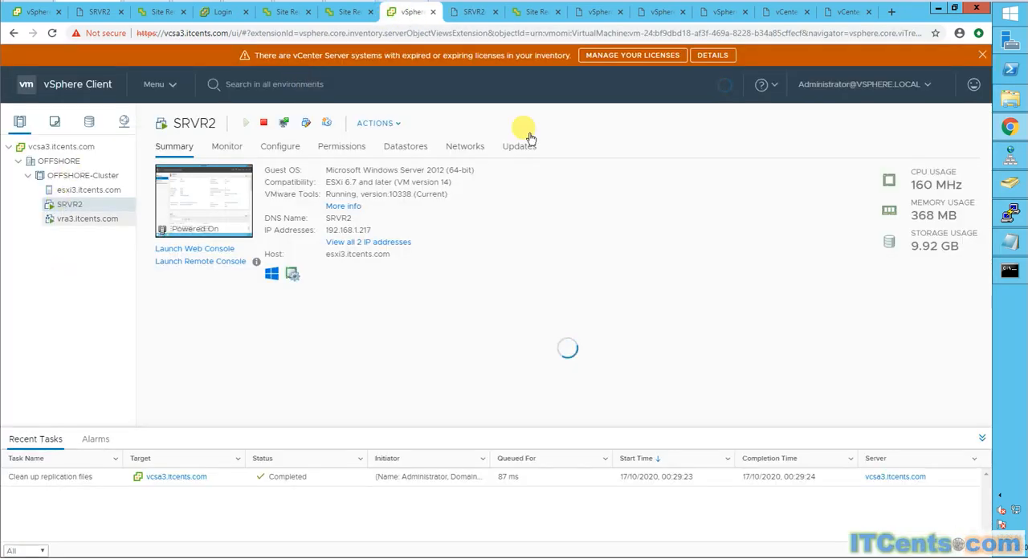
click(981, 57)
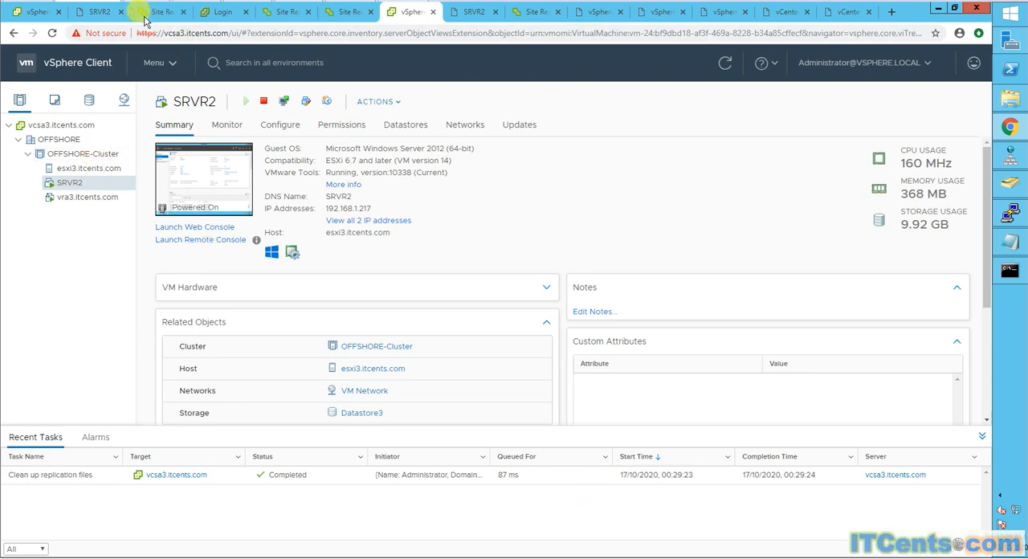
- Reload the original SRVR2's summary at vcsa.itcents.com and open the Site Recovery application for that vCenter Server
click(26, 13)
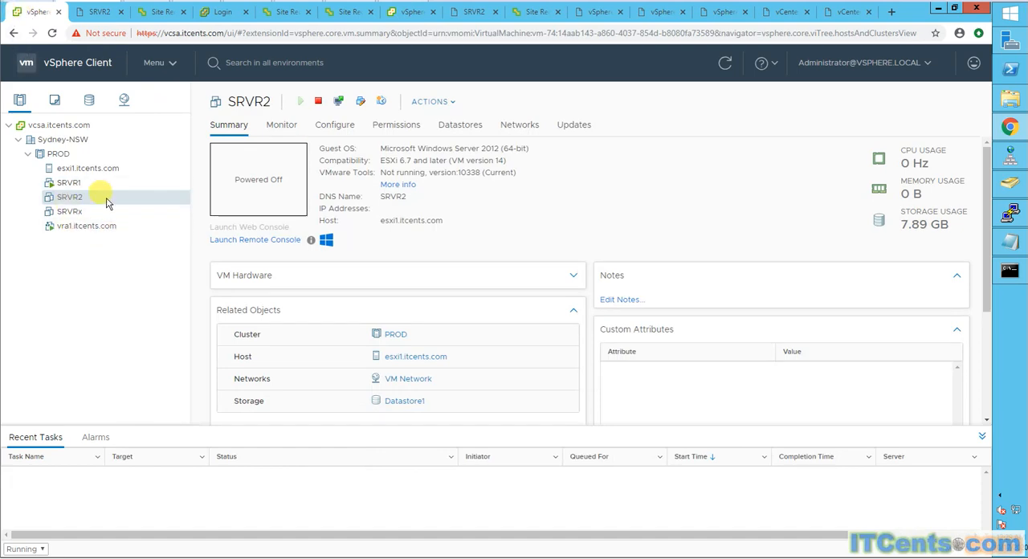
click(51, 33)
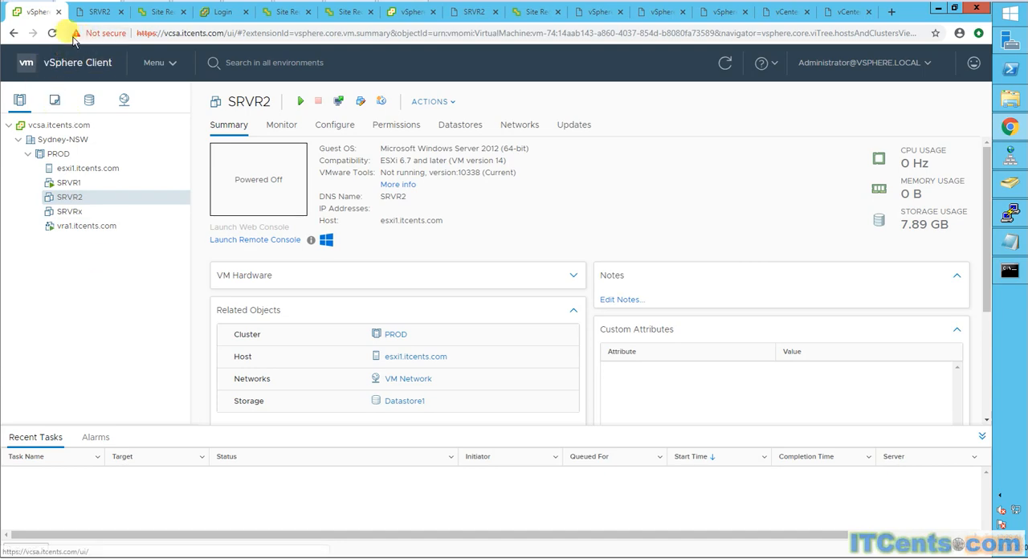
click(168, 70)
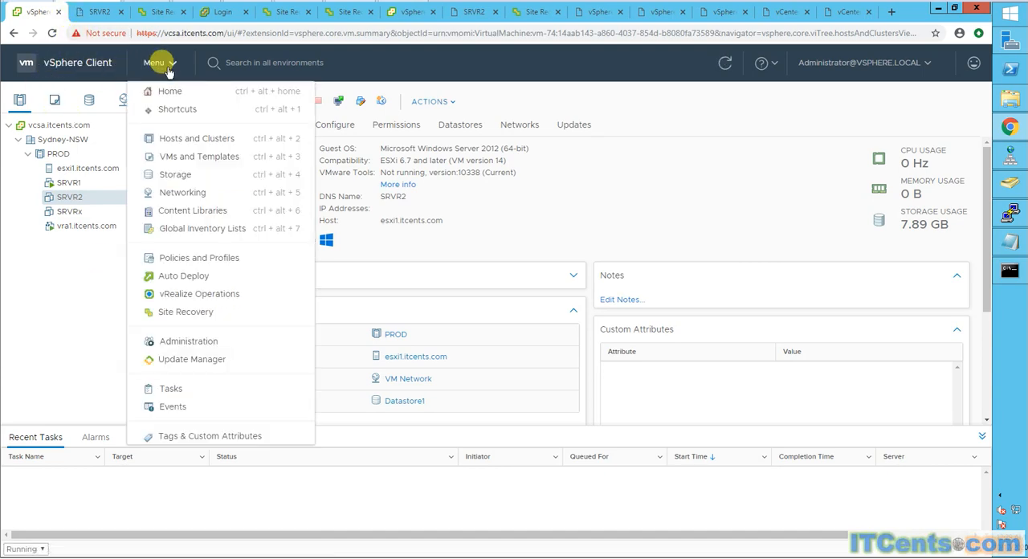
click(184, 315)
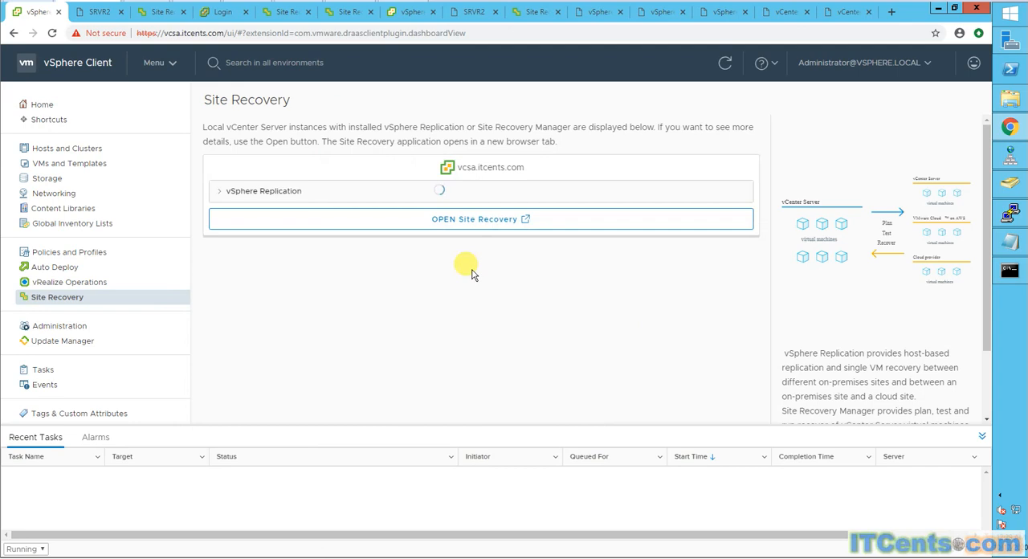
click(481, 222)
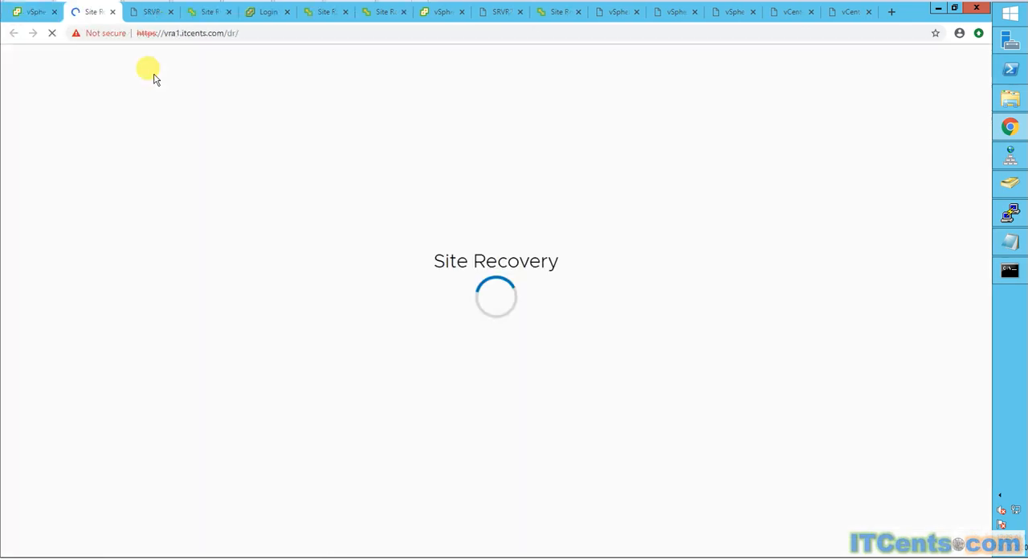